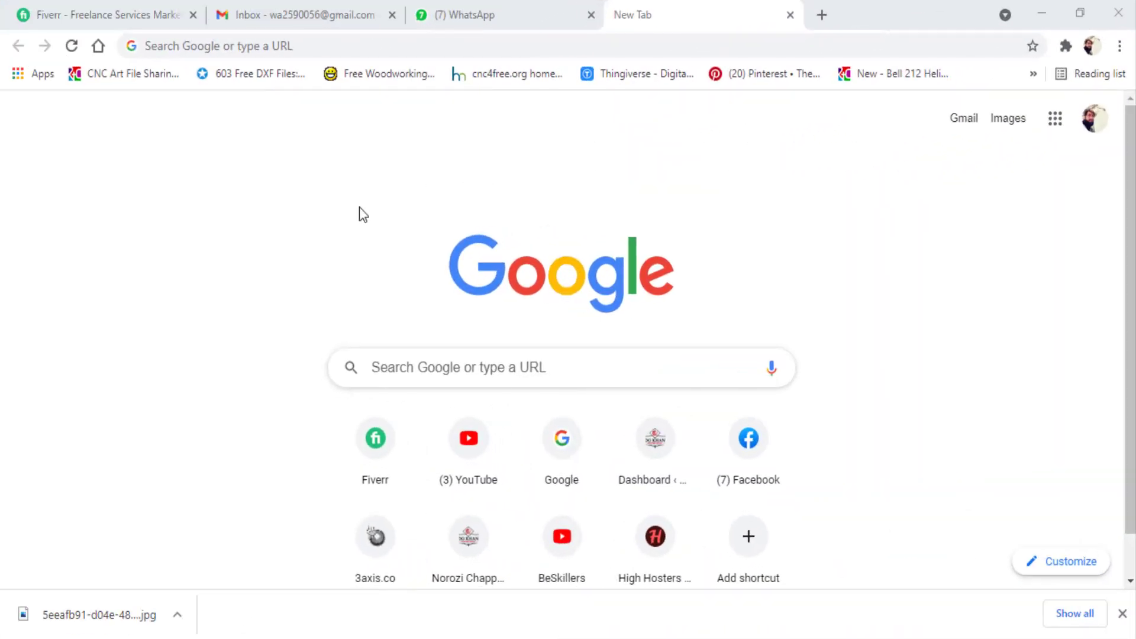
Switch from the New Tab page to the Fiverr home page tab in Chrome.
left_click(104, 34)
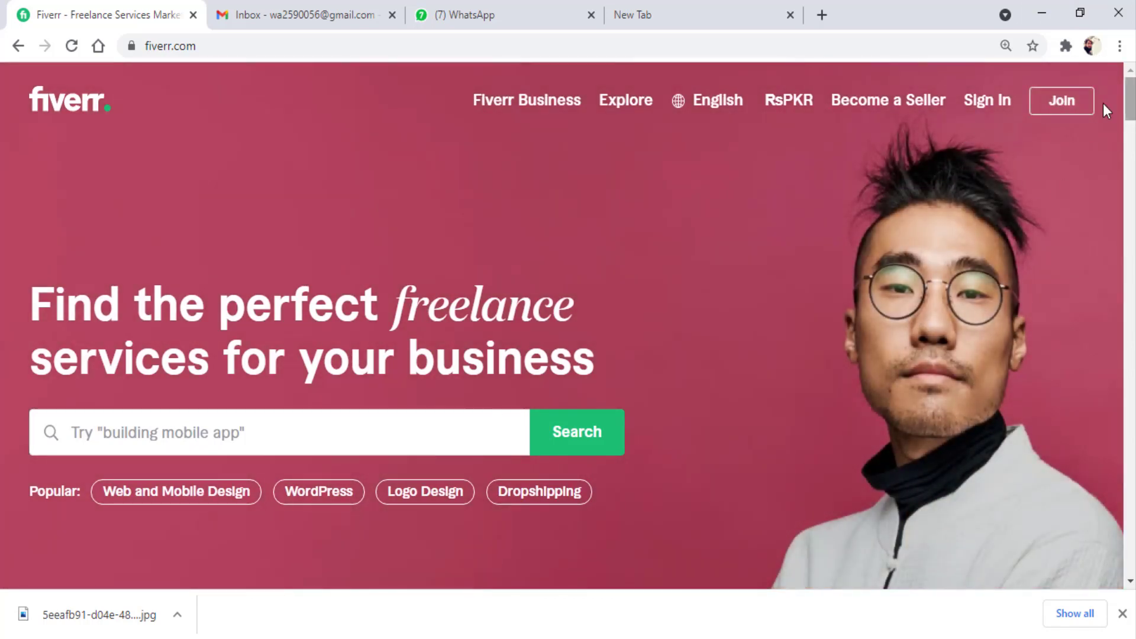
Open the Join Fiverr sign-up dialog from the top-right navigation.
left_click(1065, 104)
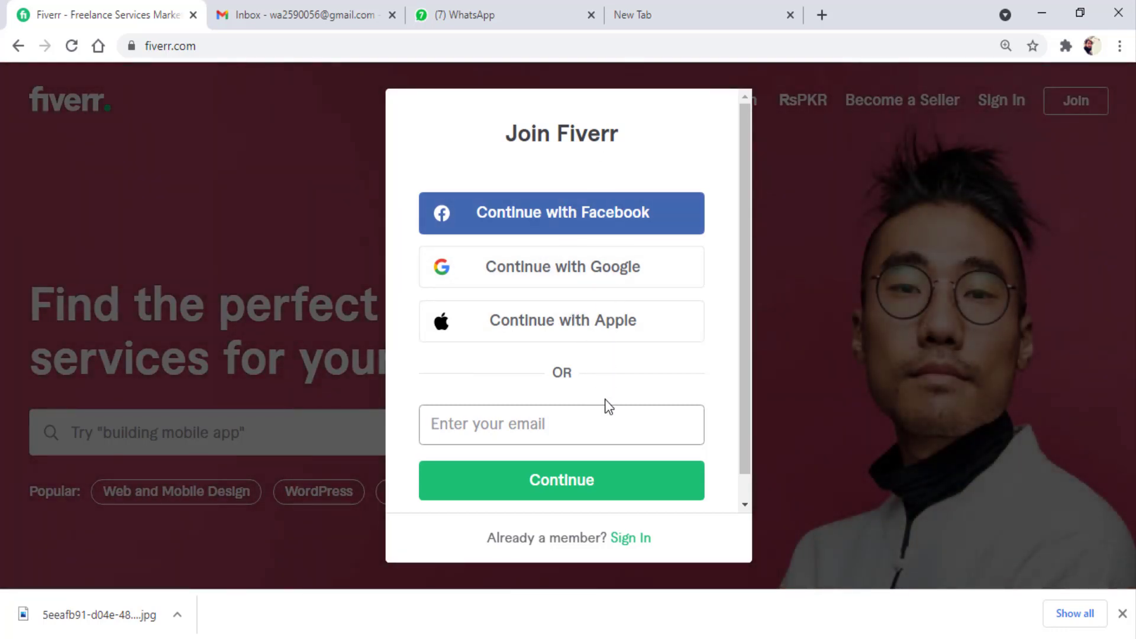
Enter the sign-up e-mail address in the Join Fiverr form's email field.
left_click(594, 430)
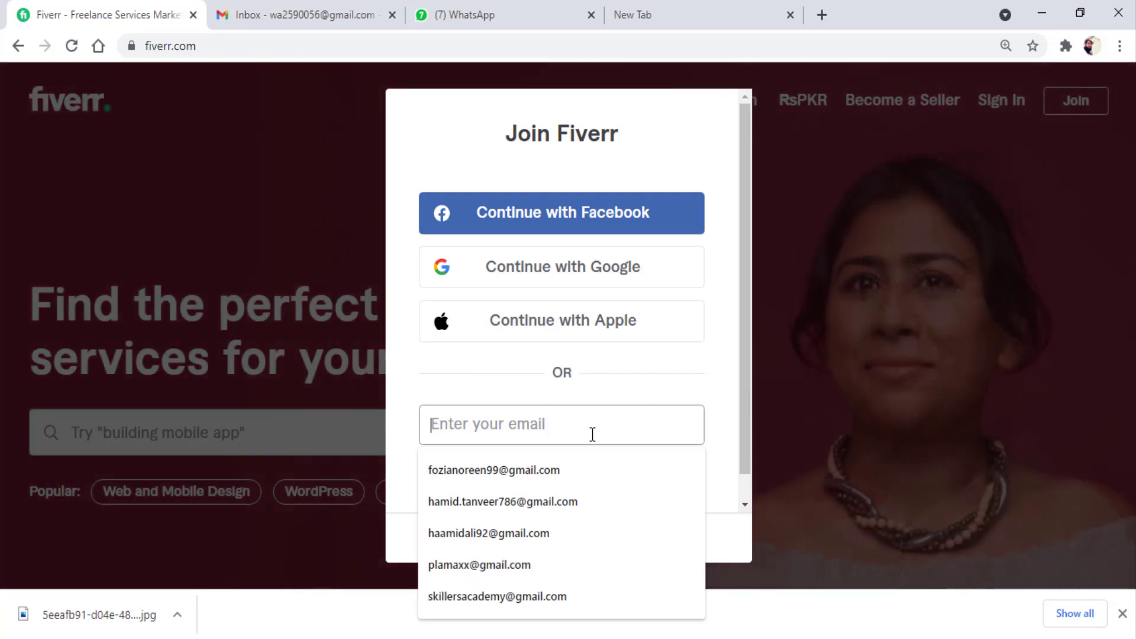
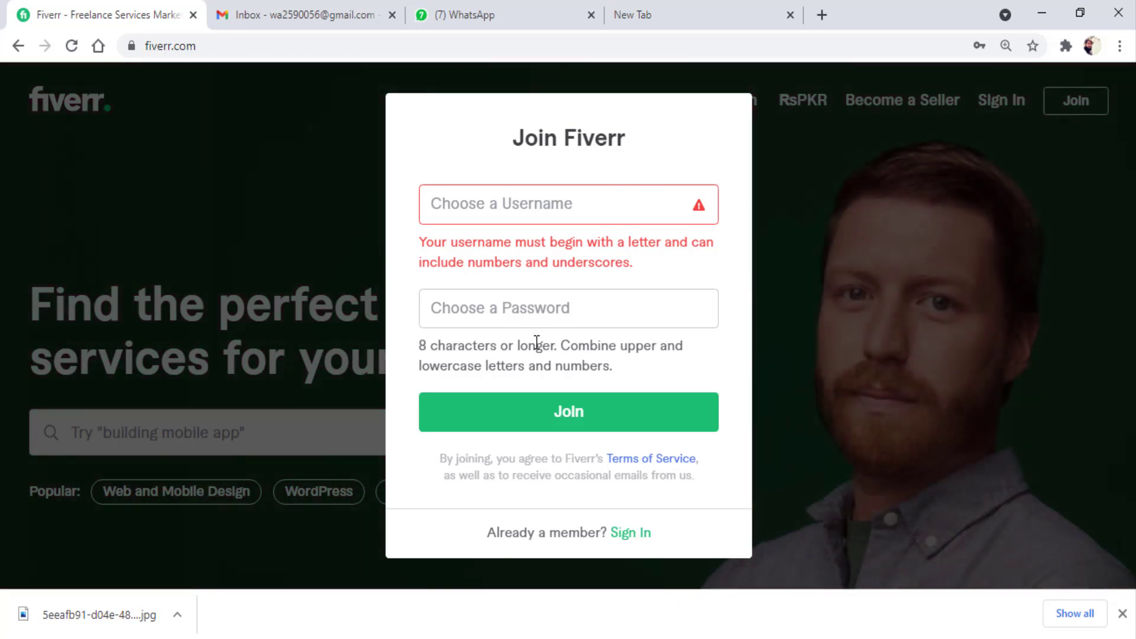
Enter an available username for the new account, correcting a mistyped letter.
left_click(516, 203)
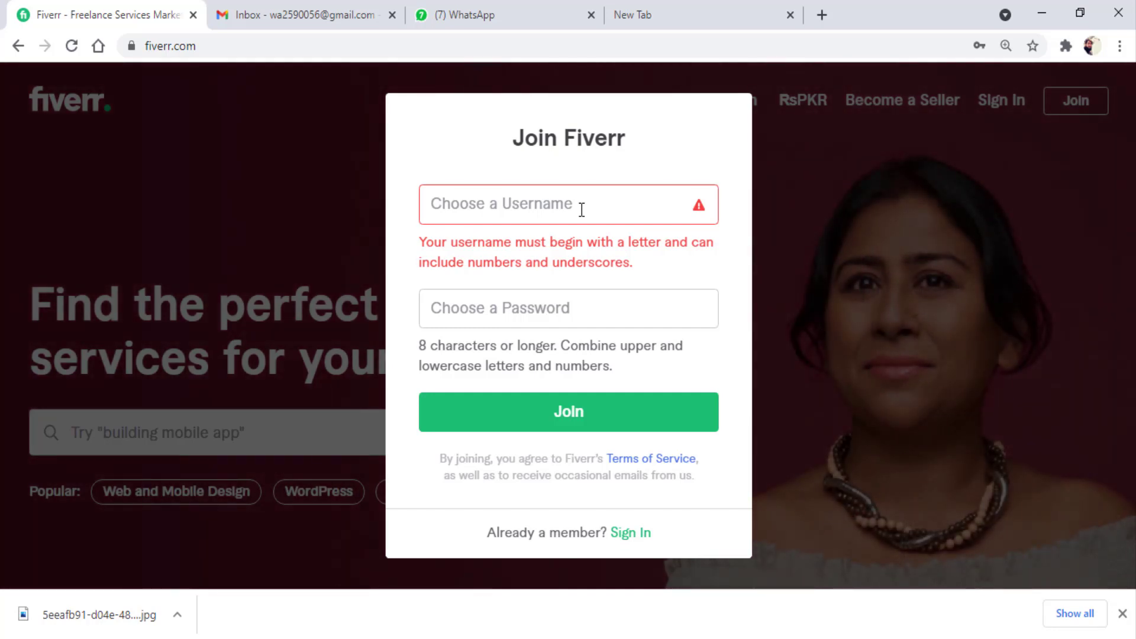
left_click(582, 210)
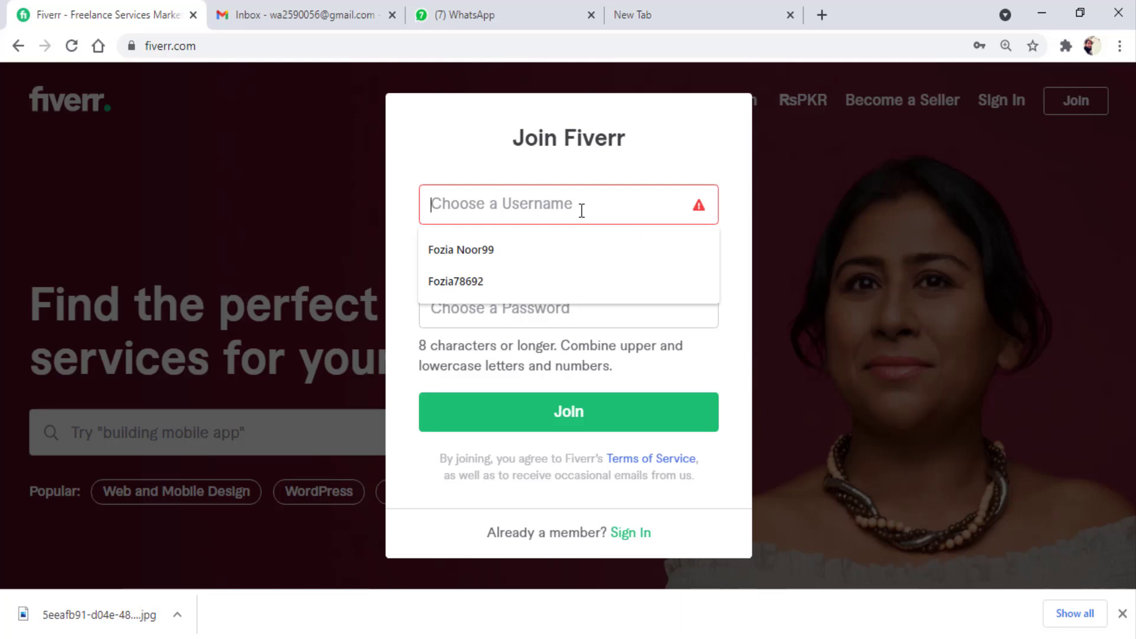
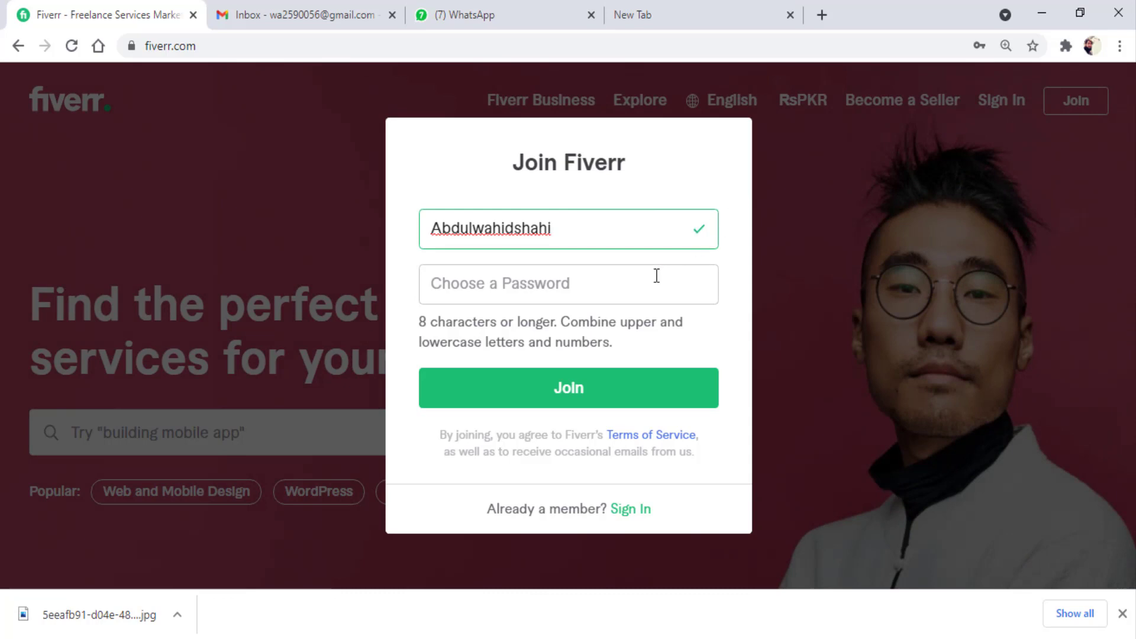
Enter the account password, confirm the username is accepted, and submit the sign-up.
left_click(556, 290)
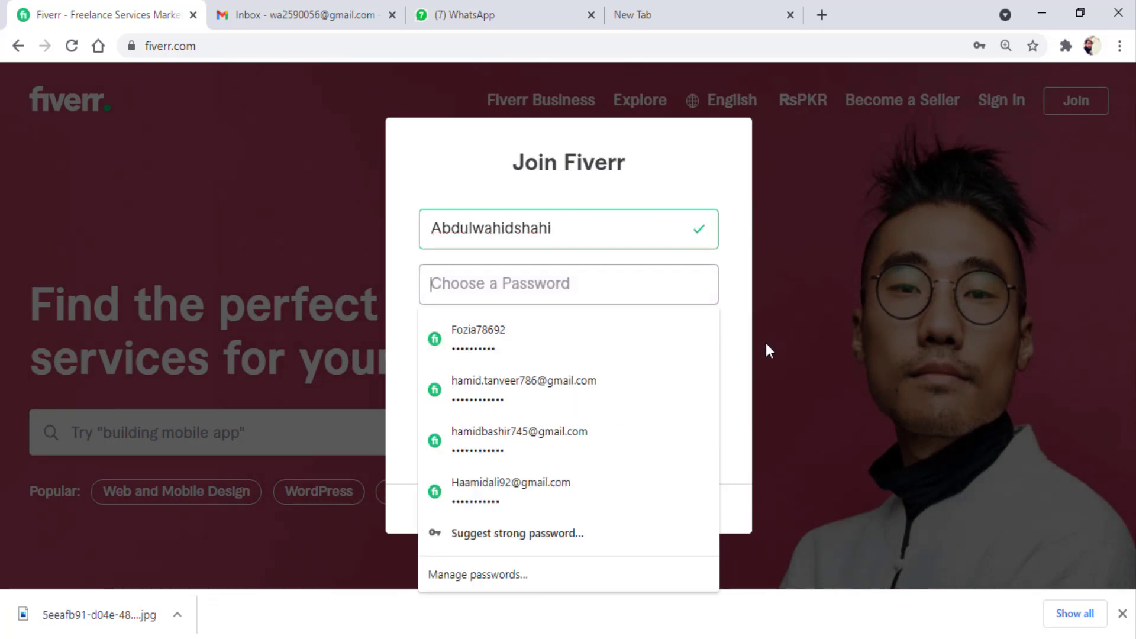
left_click(744, 342)
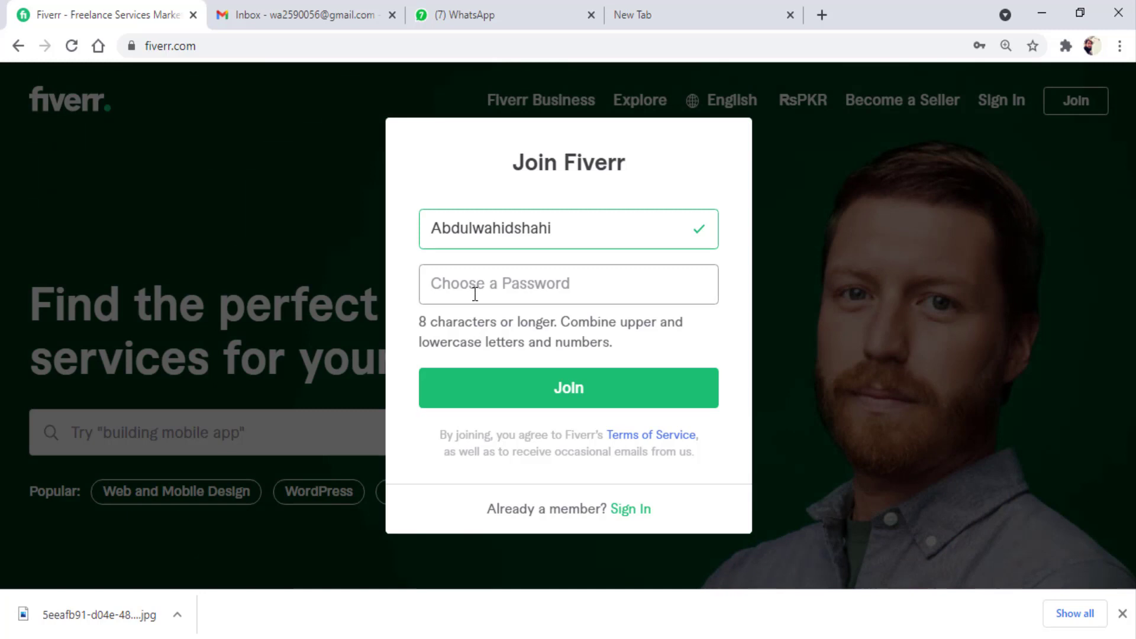
left_click(595, 227)
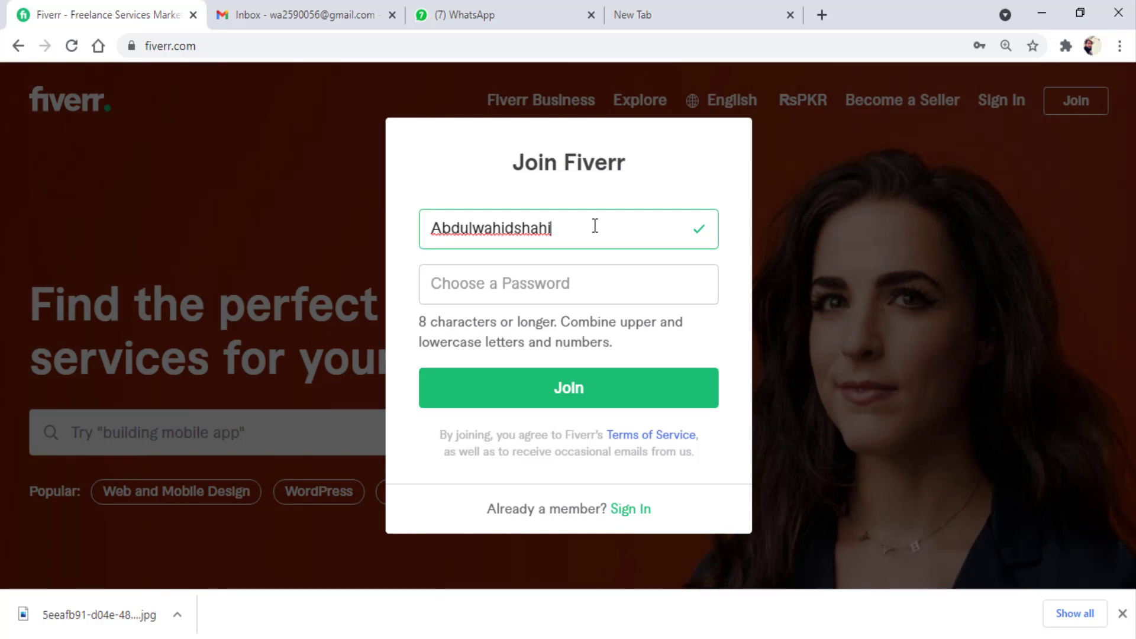
left_click(604, 296)
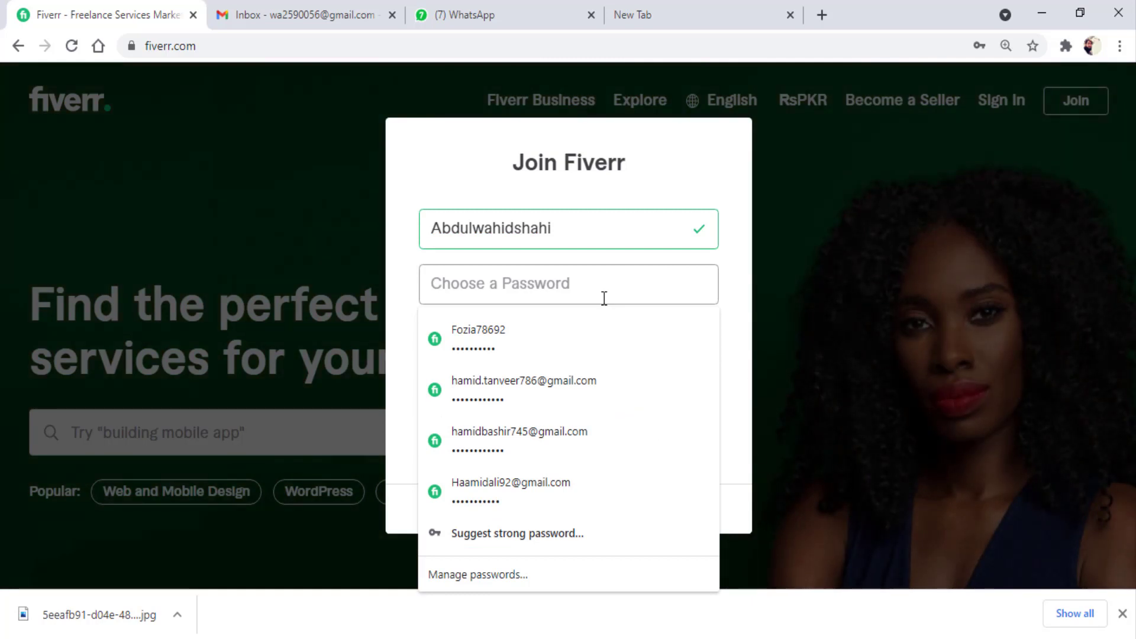
type("a")
type("••")
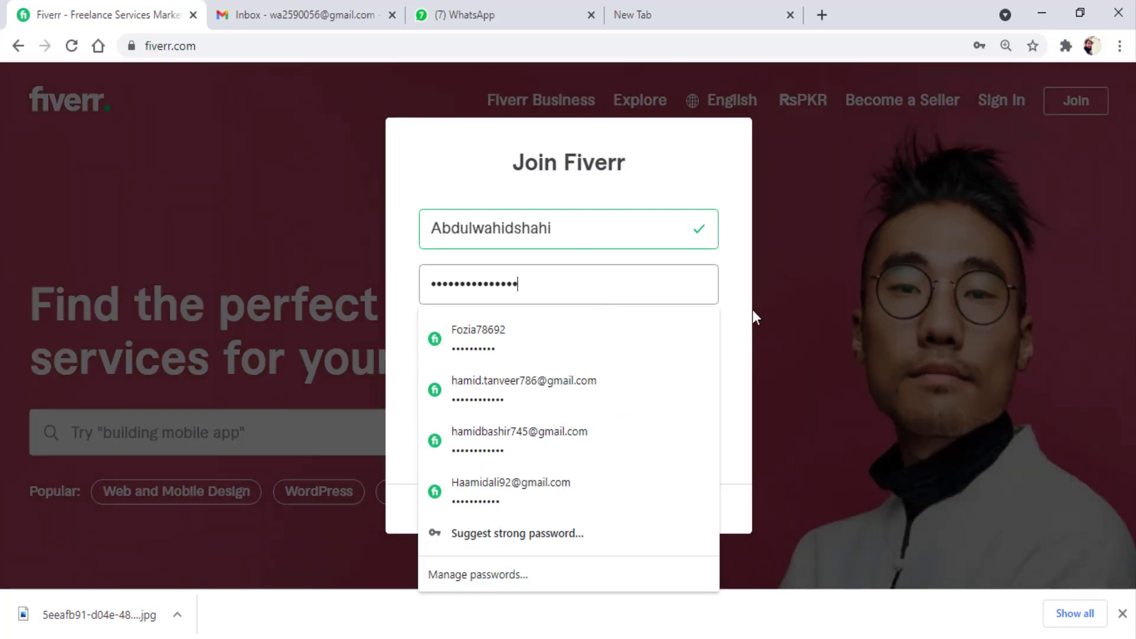
left_click(746, 316)
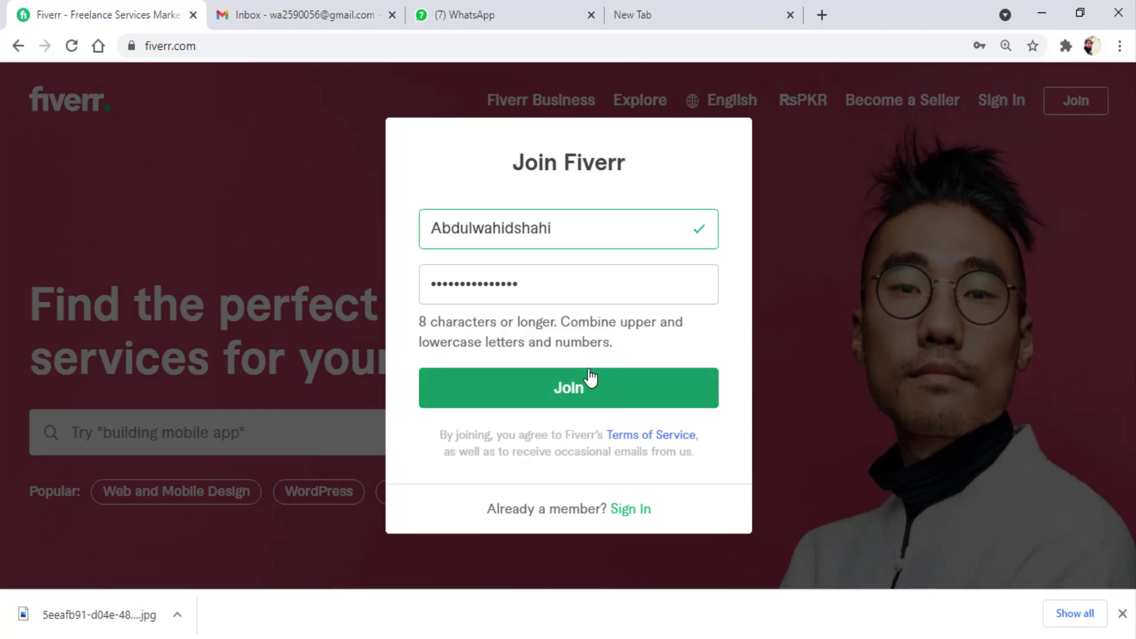
left_click(565, 390)
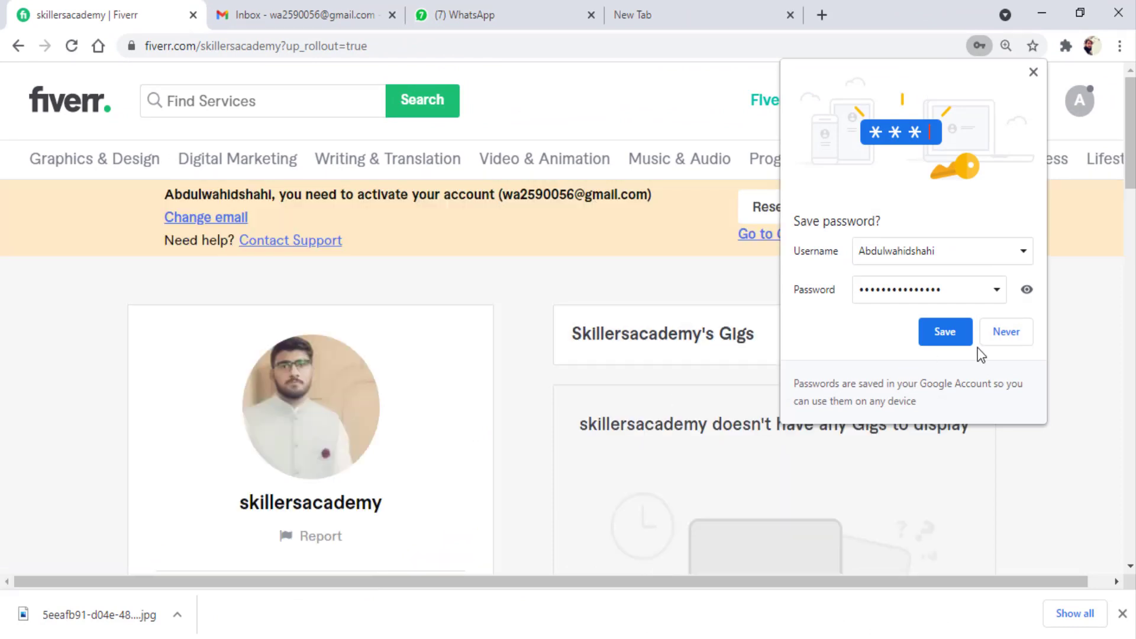
Decline Chrome's password save, select the e-mail in the activation notice, and switch to Gmail.
left_click(947, 332)
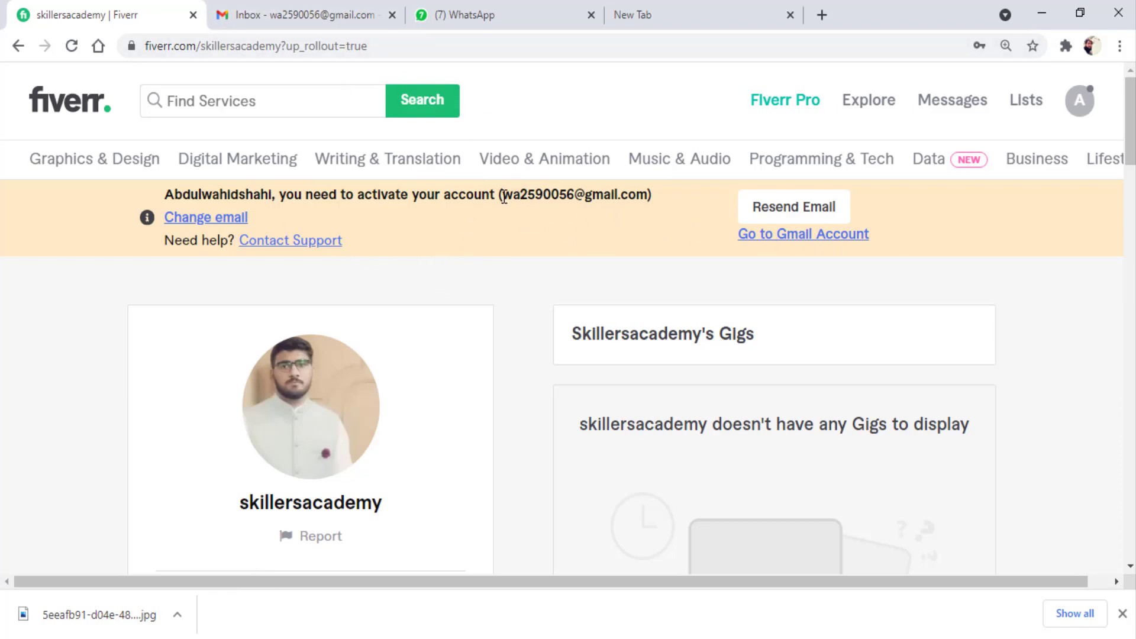
left_click_drag(502, 196, 648, 197)
left_click(335, 19)
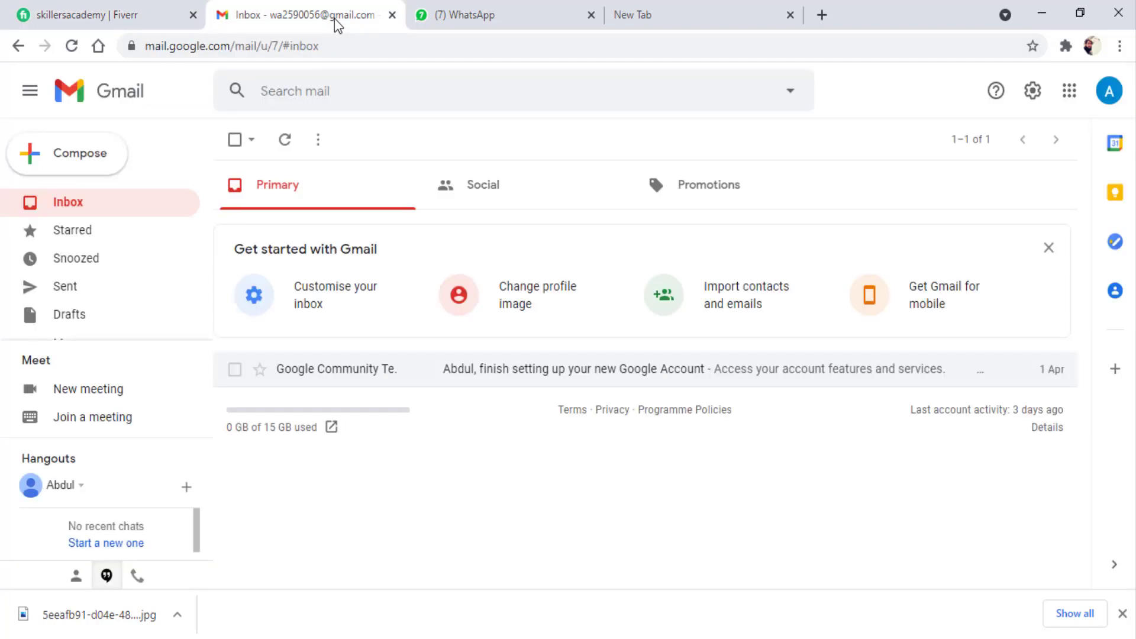
Refresh Gmail, open the 'Fiverr: Activate Your New Account' e-mail, and activate the account.
left_click(71, 46)
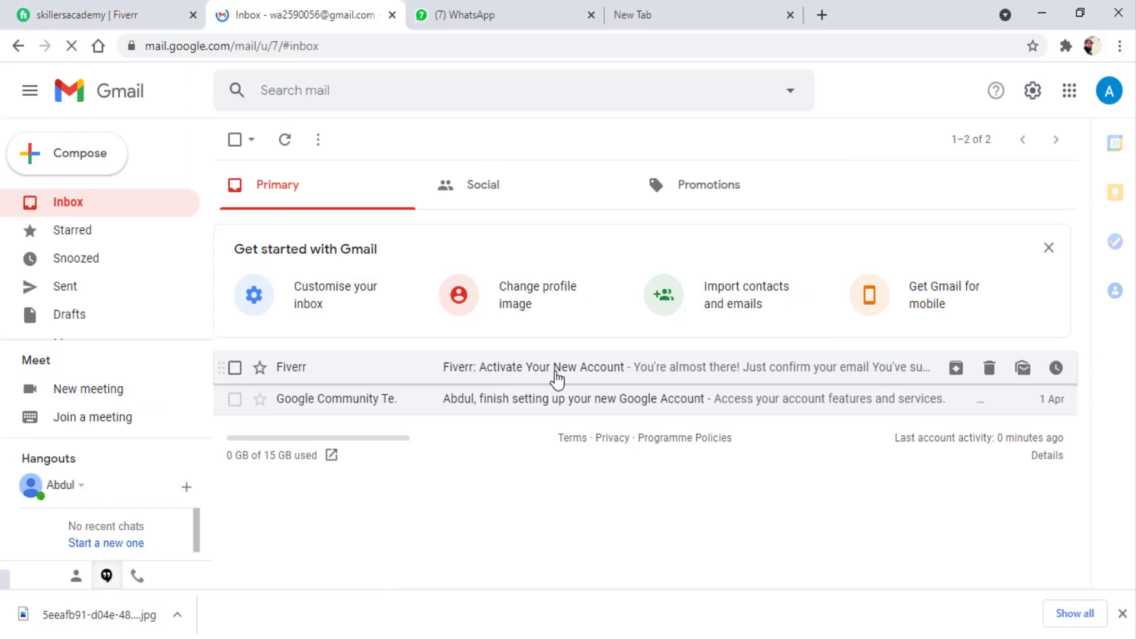
left_click(525, 380)
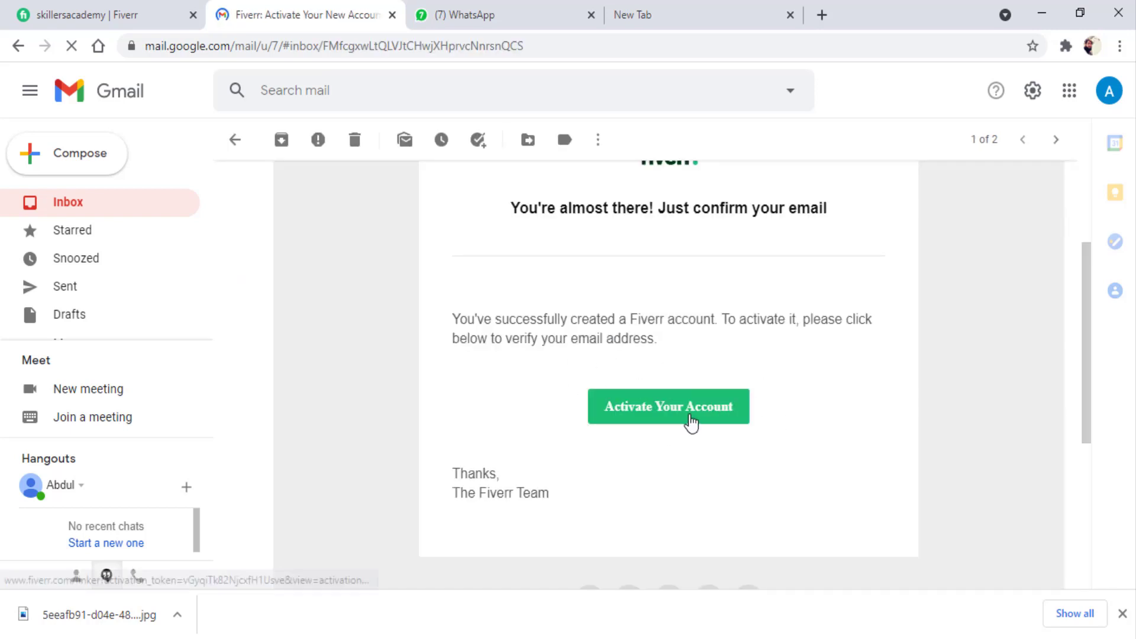
left_click(686, 415)
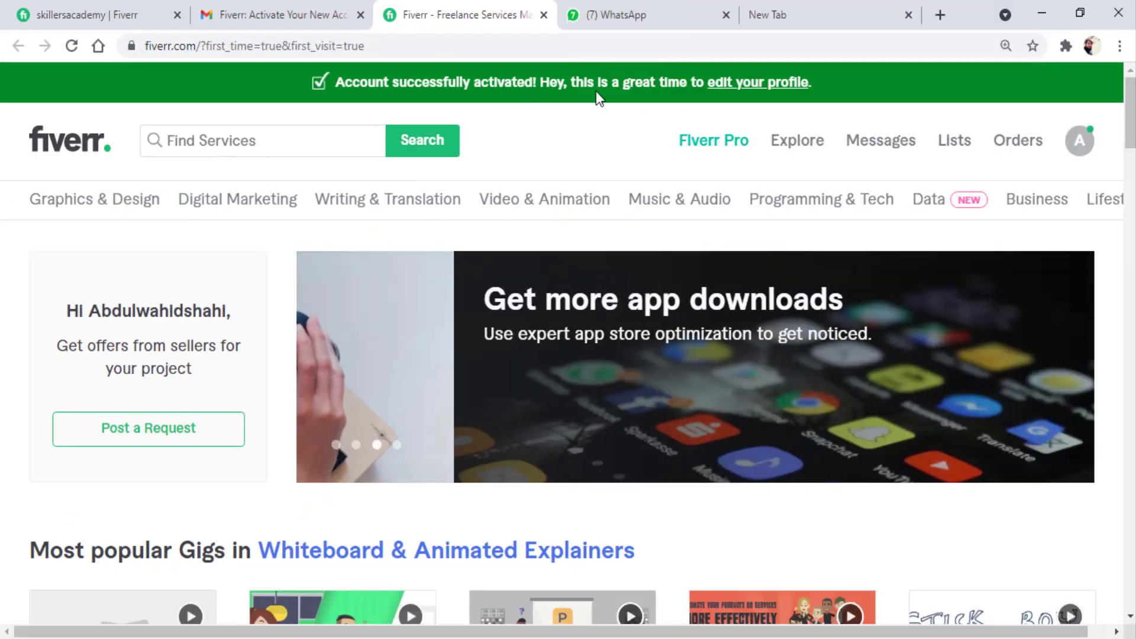
Enter the user's full name in the account profile settings.
left_click(734, 89)
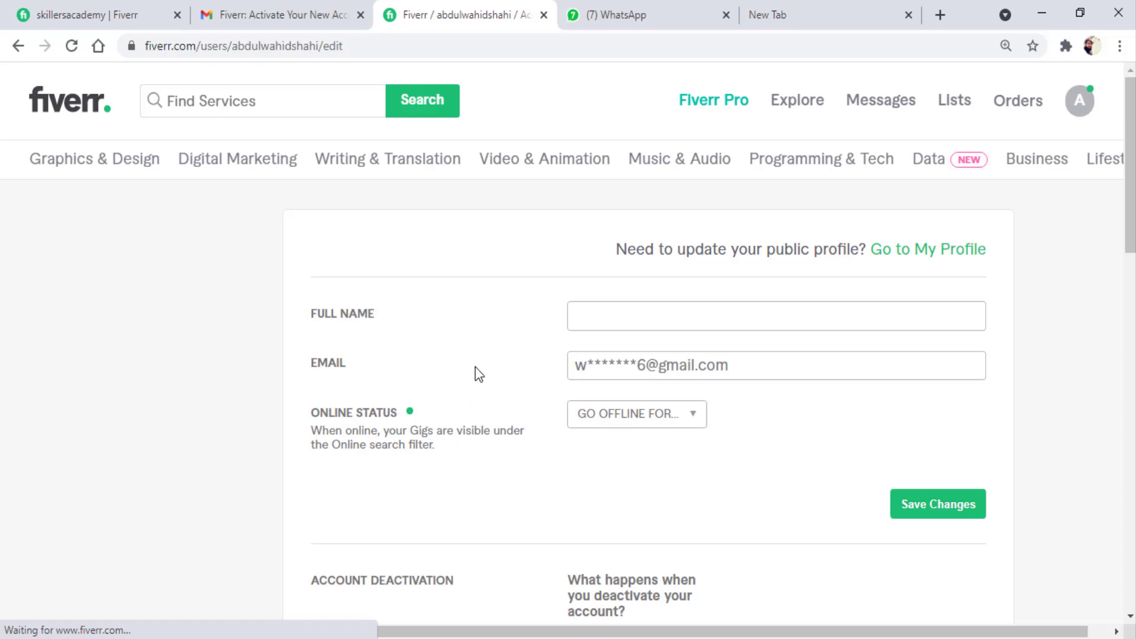
scroll(476, 367, "down", 2)
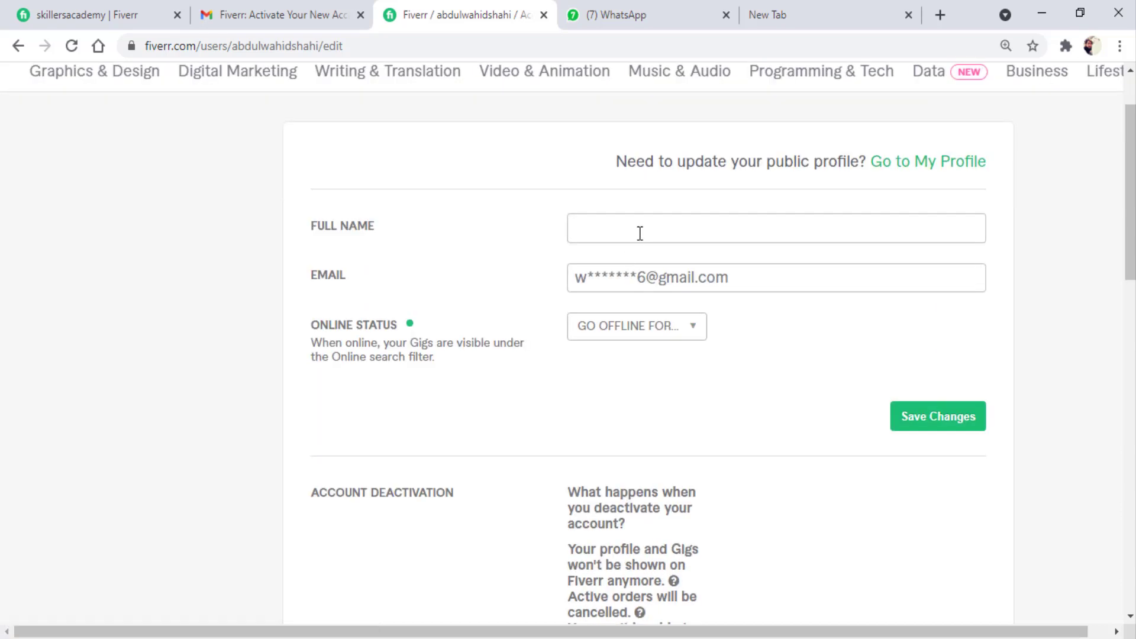
left_click(641, 230)
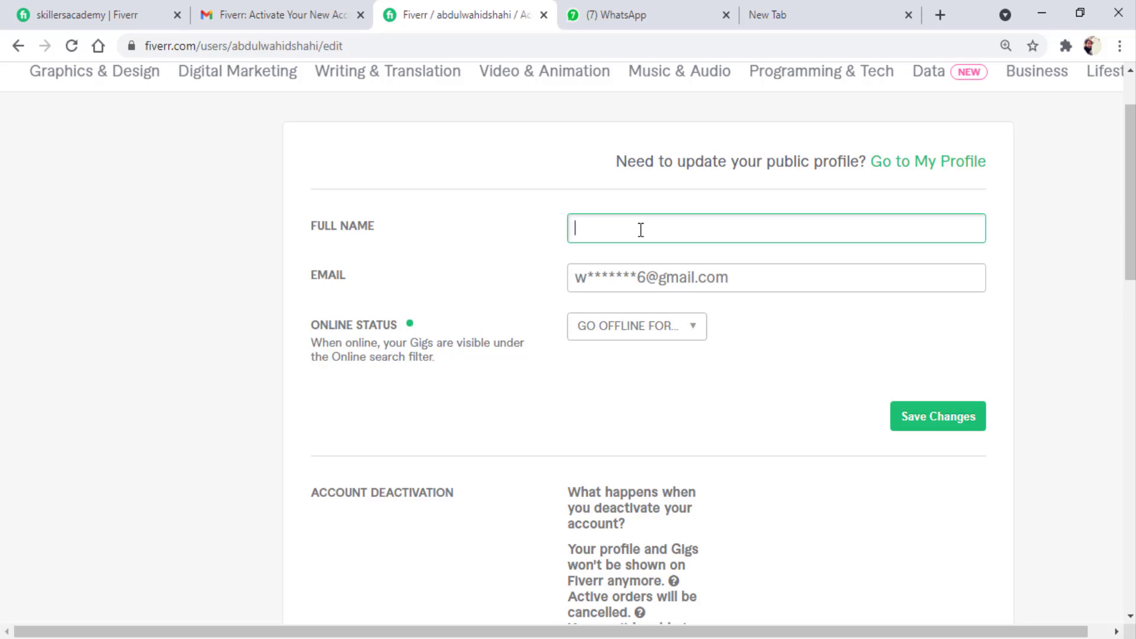
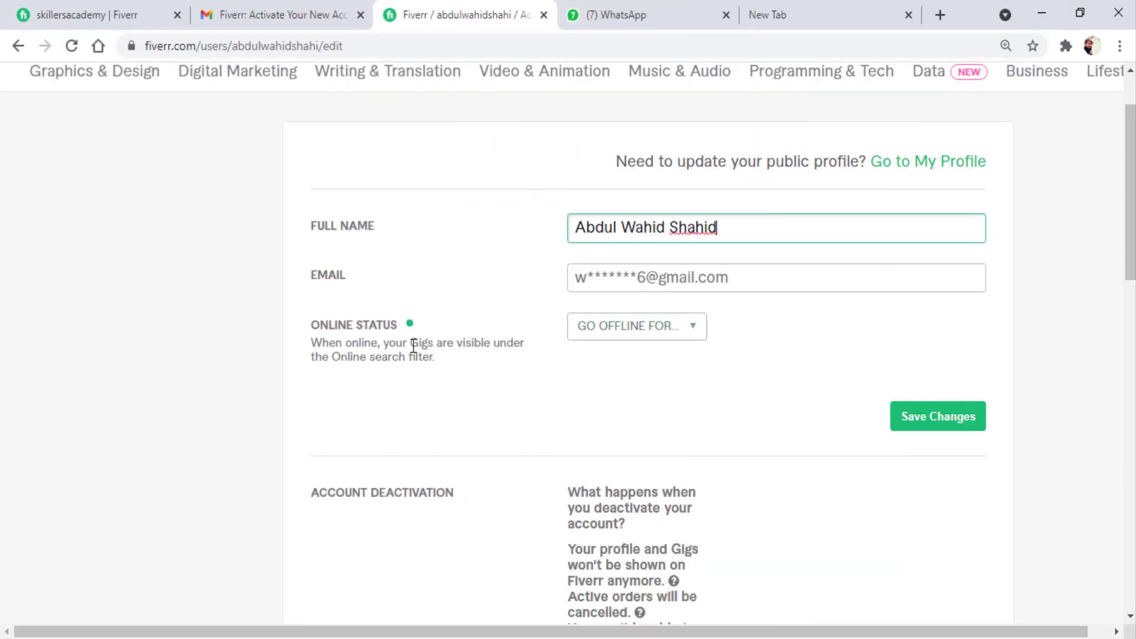
Save the account settings without choosing an offline duration, then go to the public profile.
left_click(685, 335)
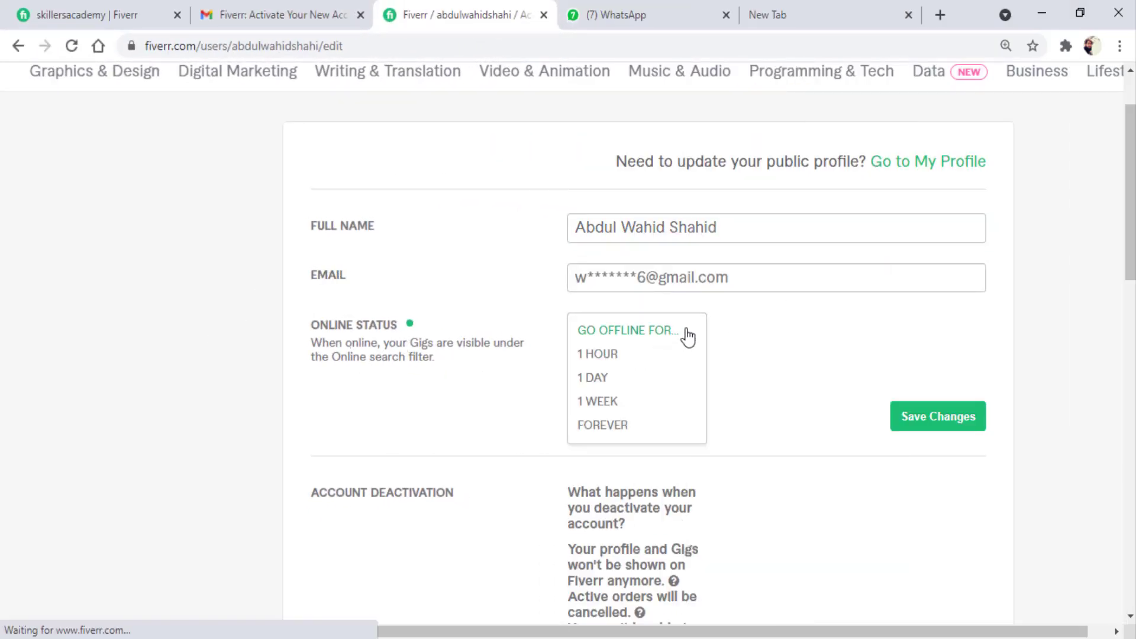
left_click(750, 325)
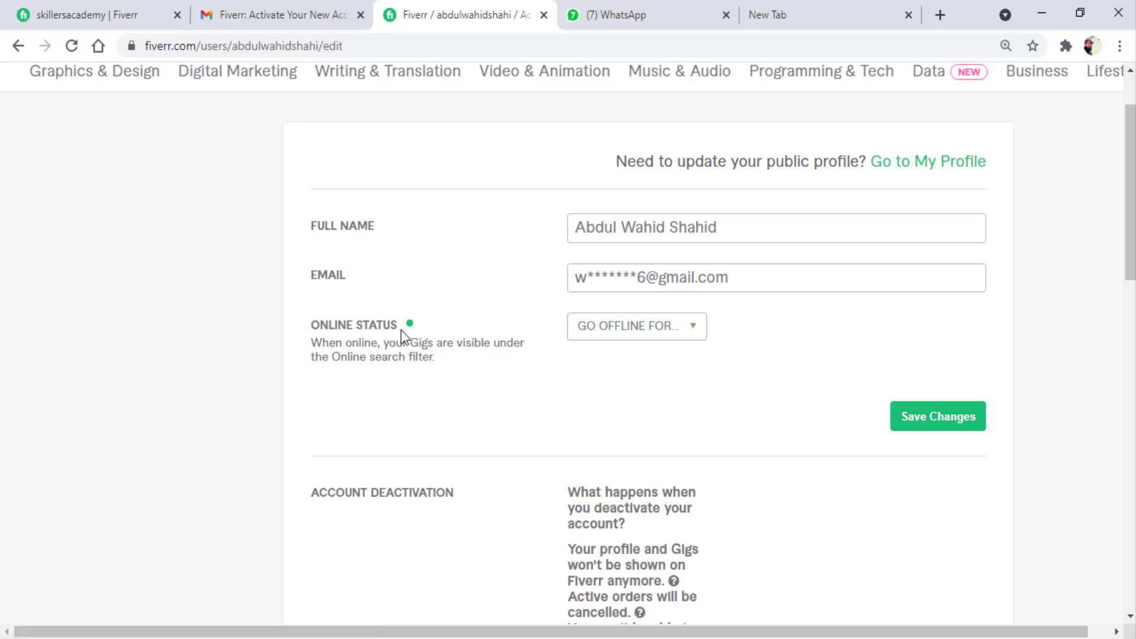
left_click(938, 420)
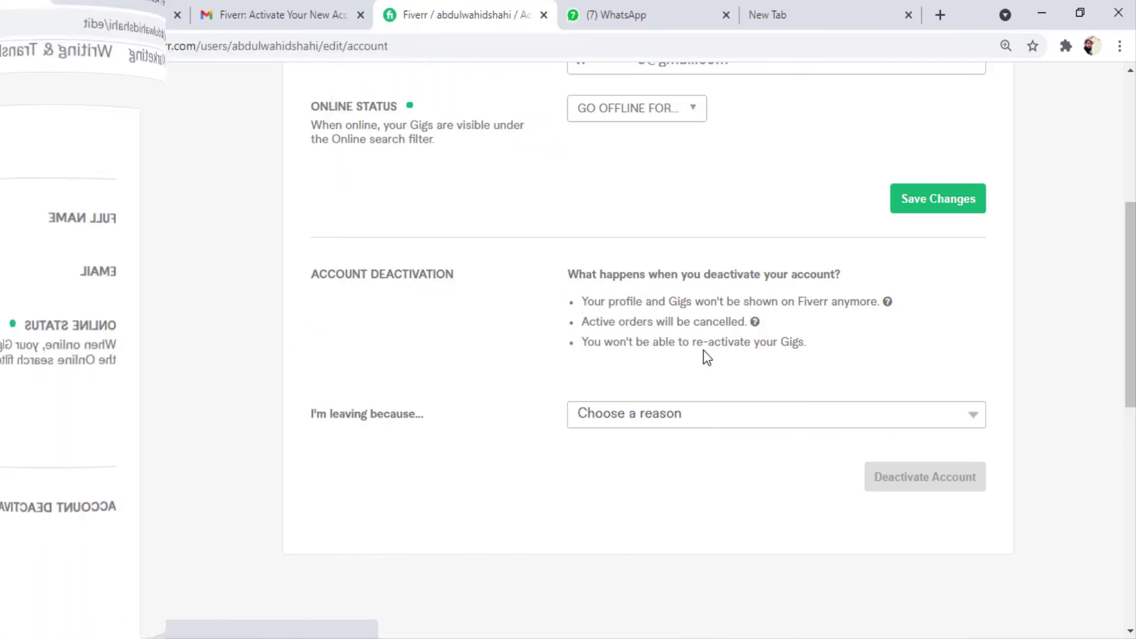
scroll(211, 268, "up", 3)
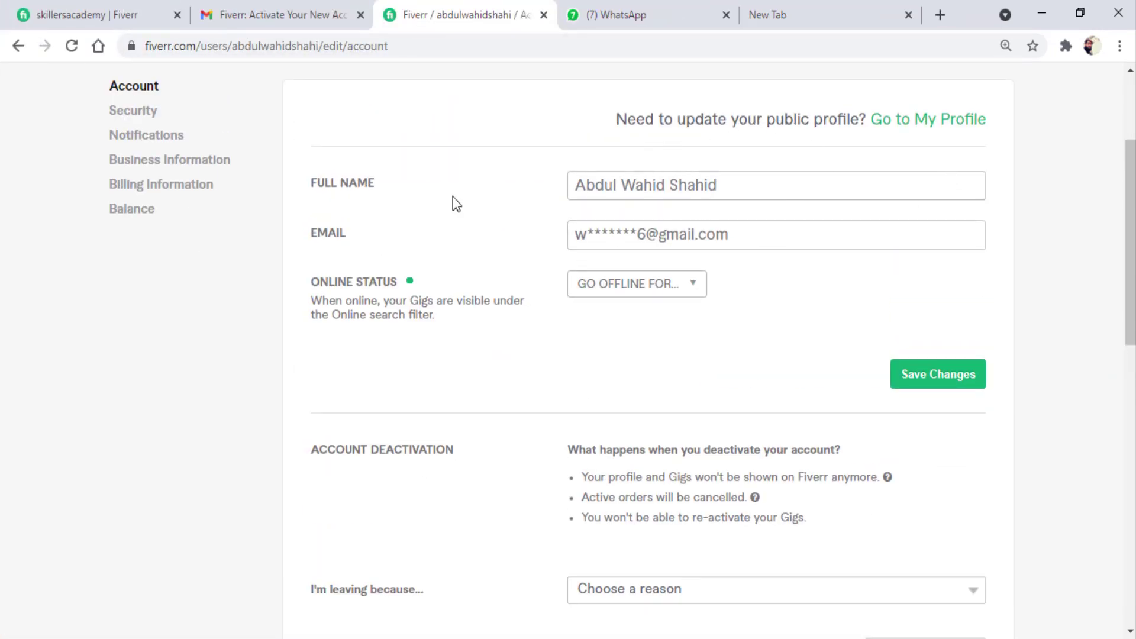
left_click(906, 124)
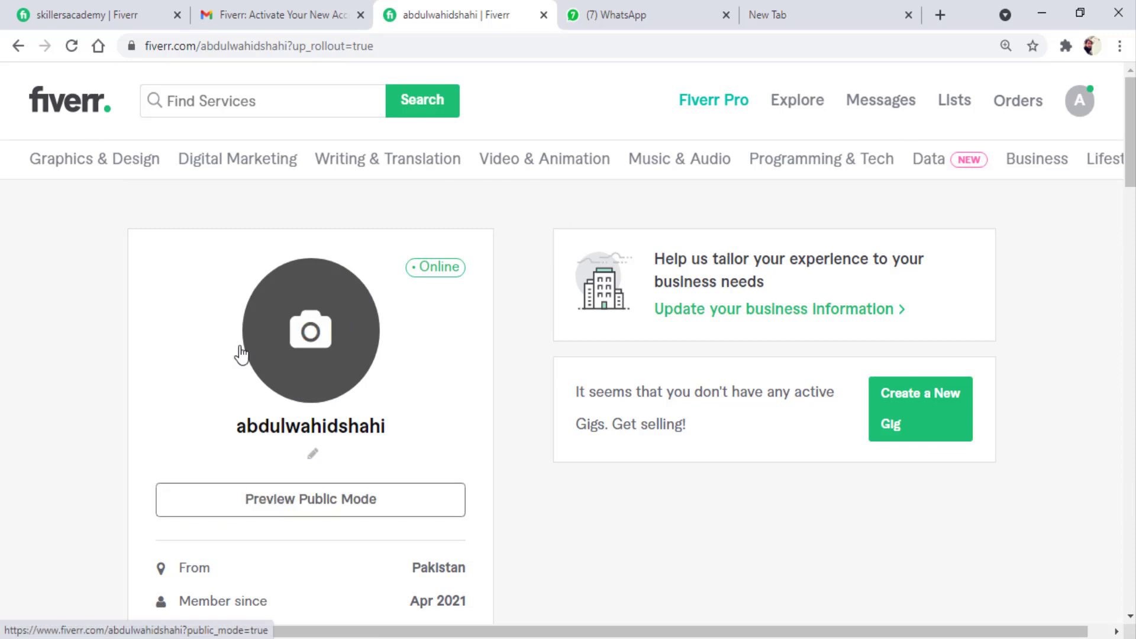
Upload the portrait JPG from the Desktop as the new profile photo.
left_click(318, 340)
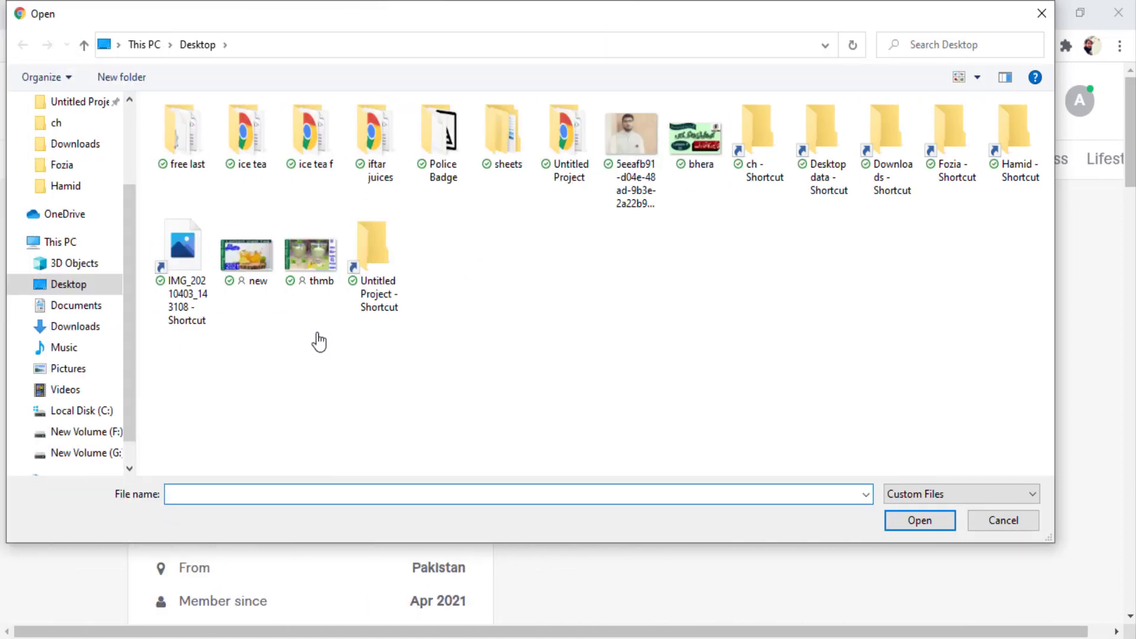
left_click(631, 145)
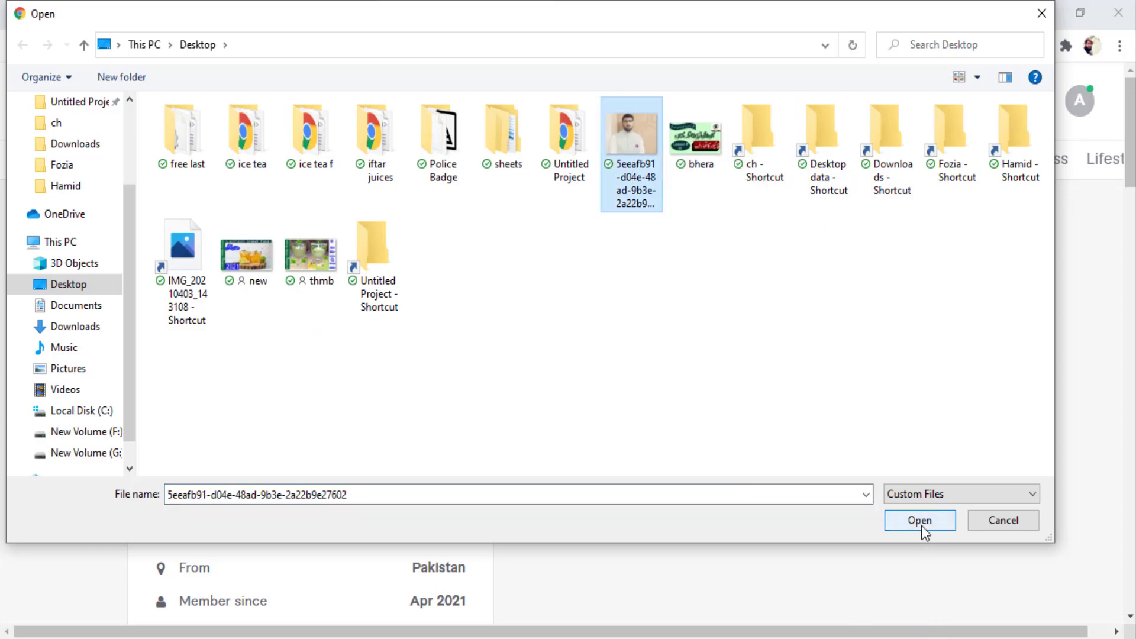
left_click(921, 523)
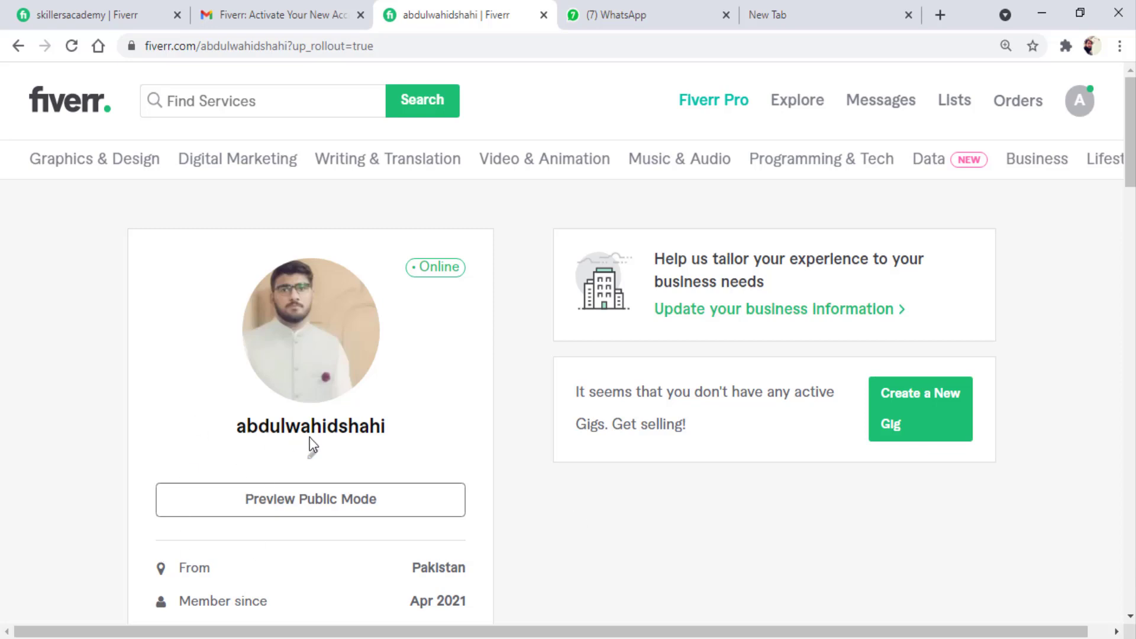
Scroll the profile down slightly once the uploaded portrait shows as the avatar.
scroll(358, 424, "down", 1)
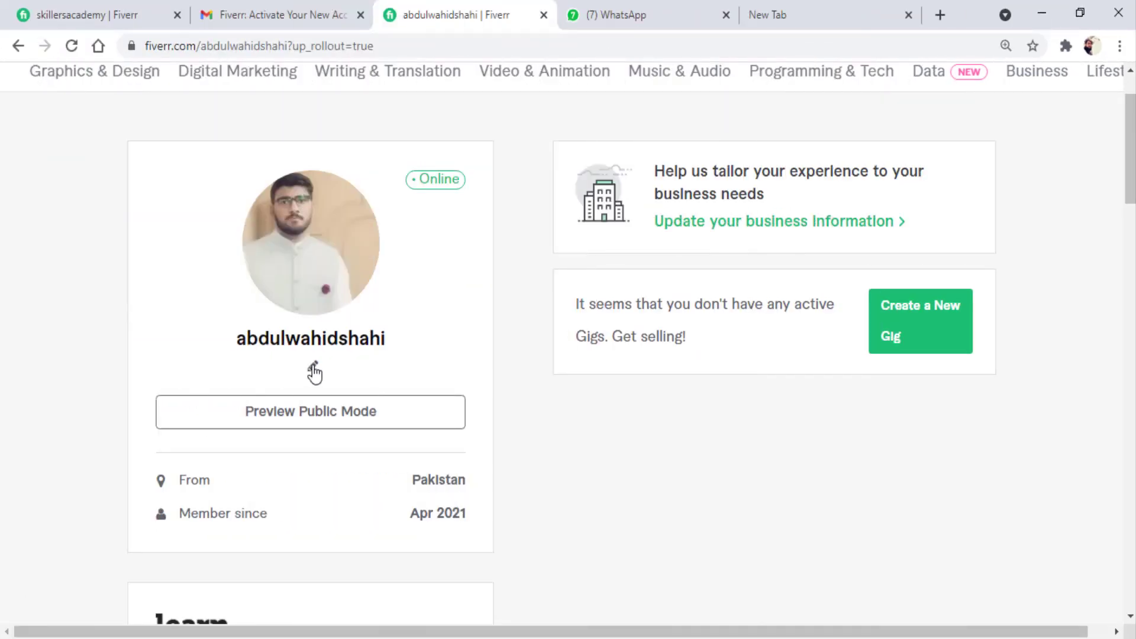
Type 'I'm a professional Graphic designer' into the profile's one-line story field.
left_click(314, 371)
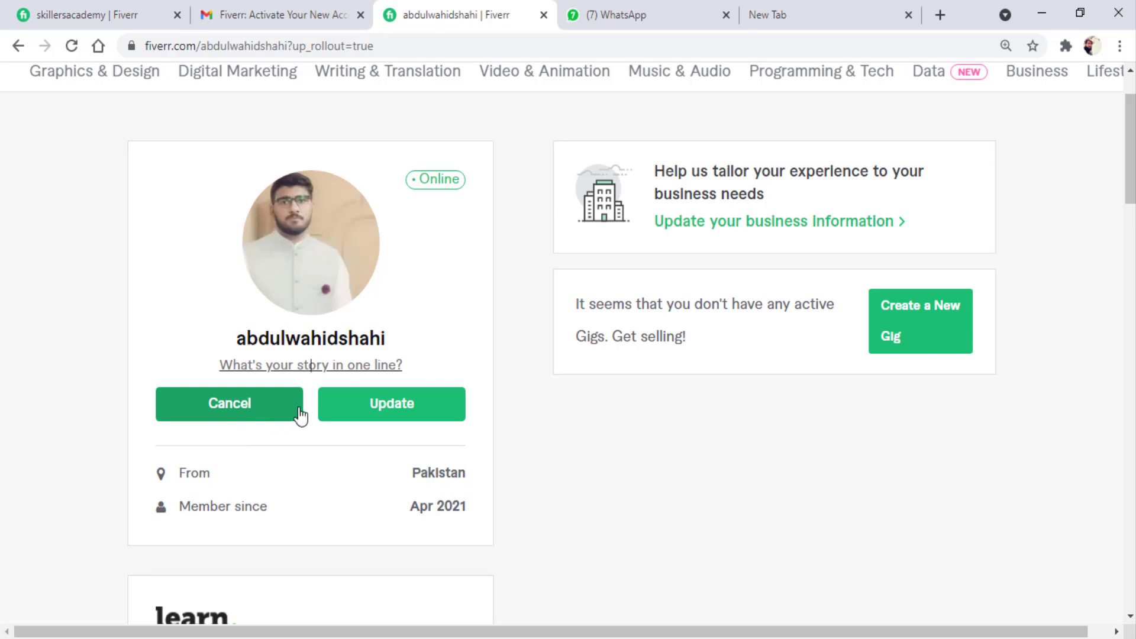
left_click(379, 382)
type("I'm")
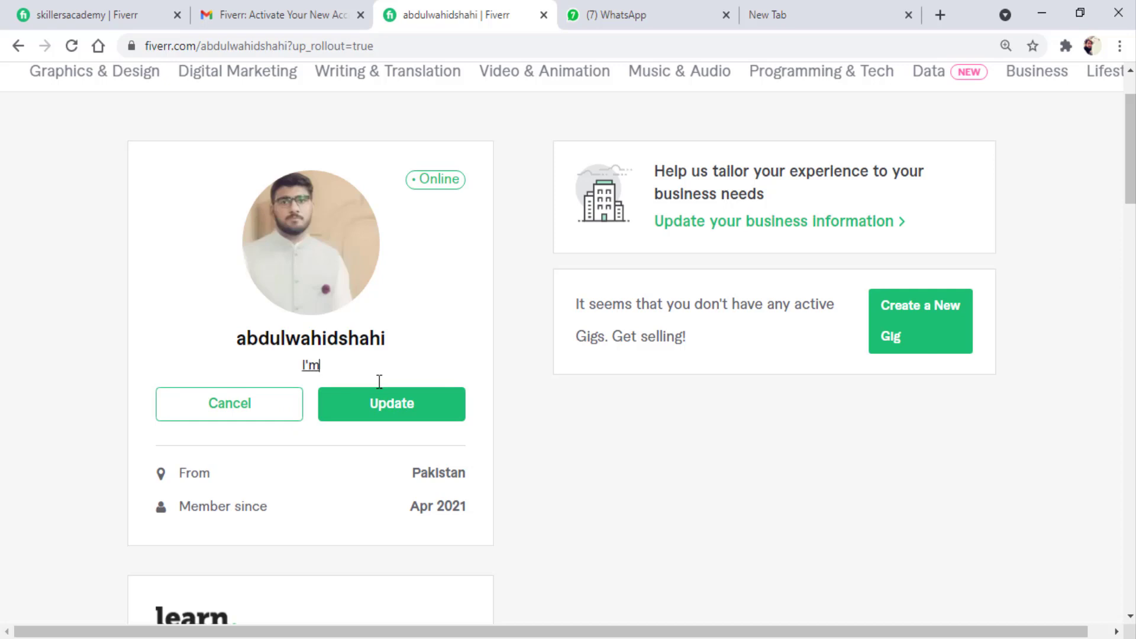
type(" a profession")
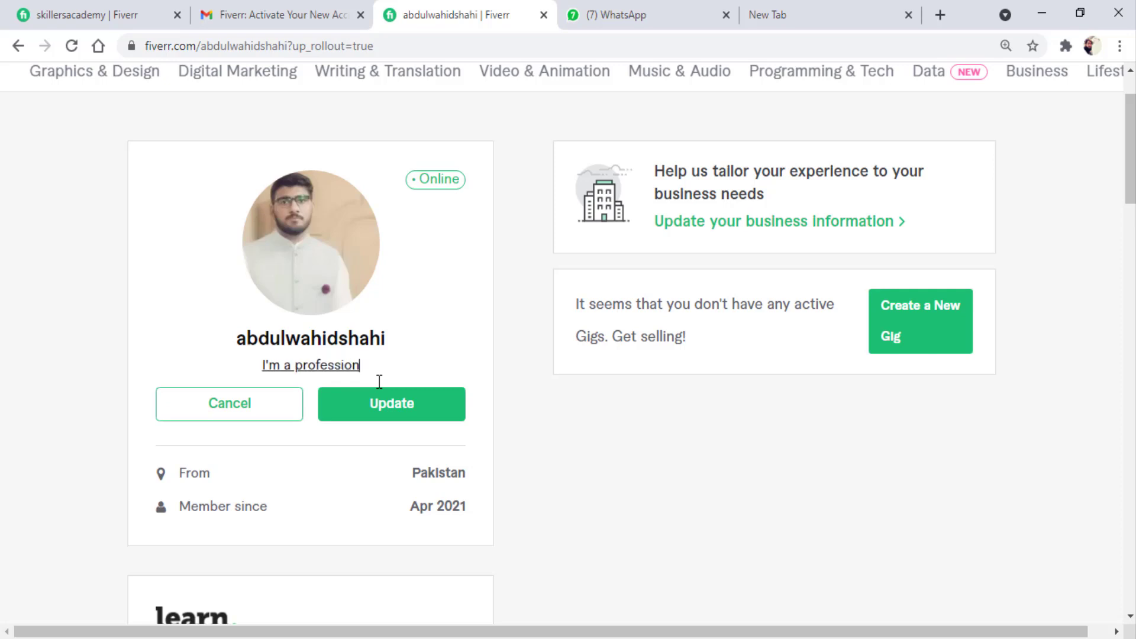
type("al Graphic designe")
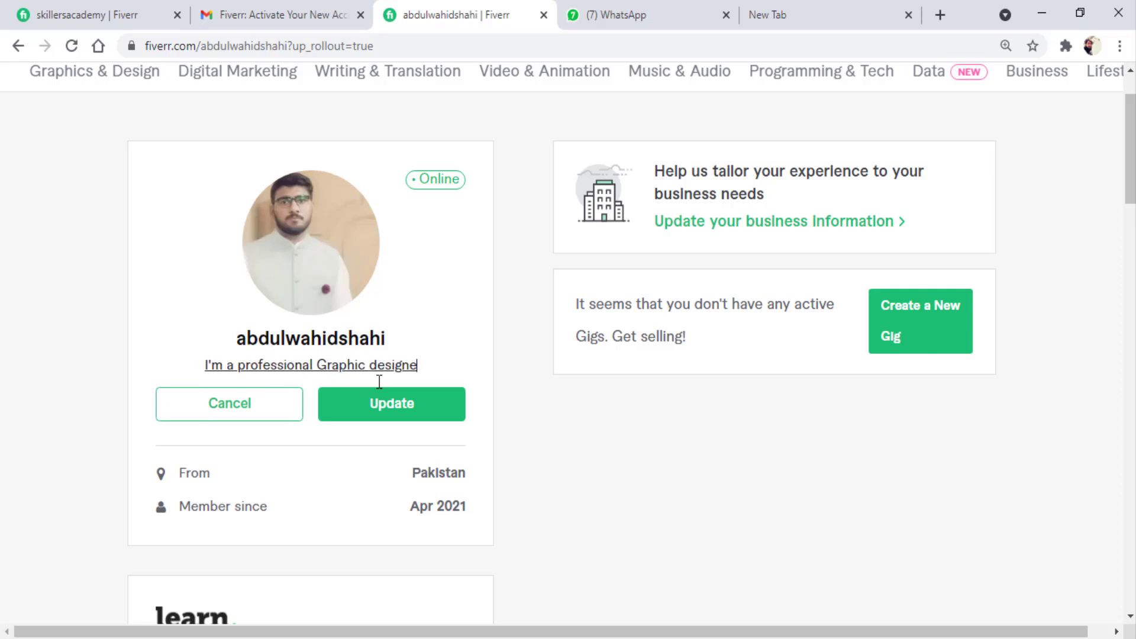
type("r")
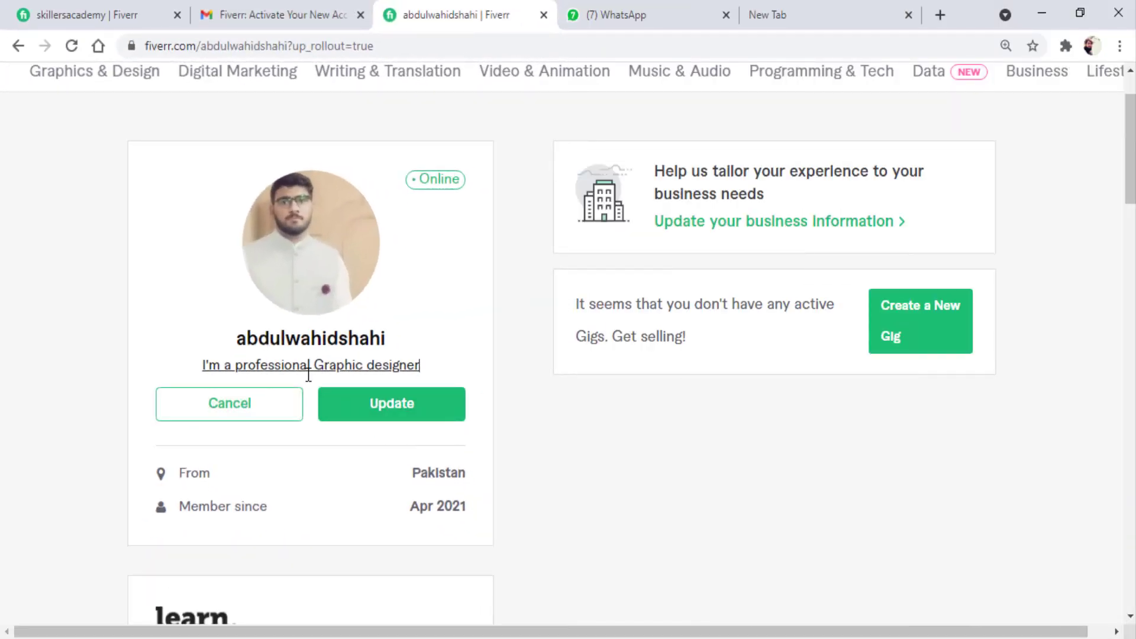
Save the one-line profile story, then open the empty profile Description for editing.
left_click(396, 406)
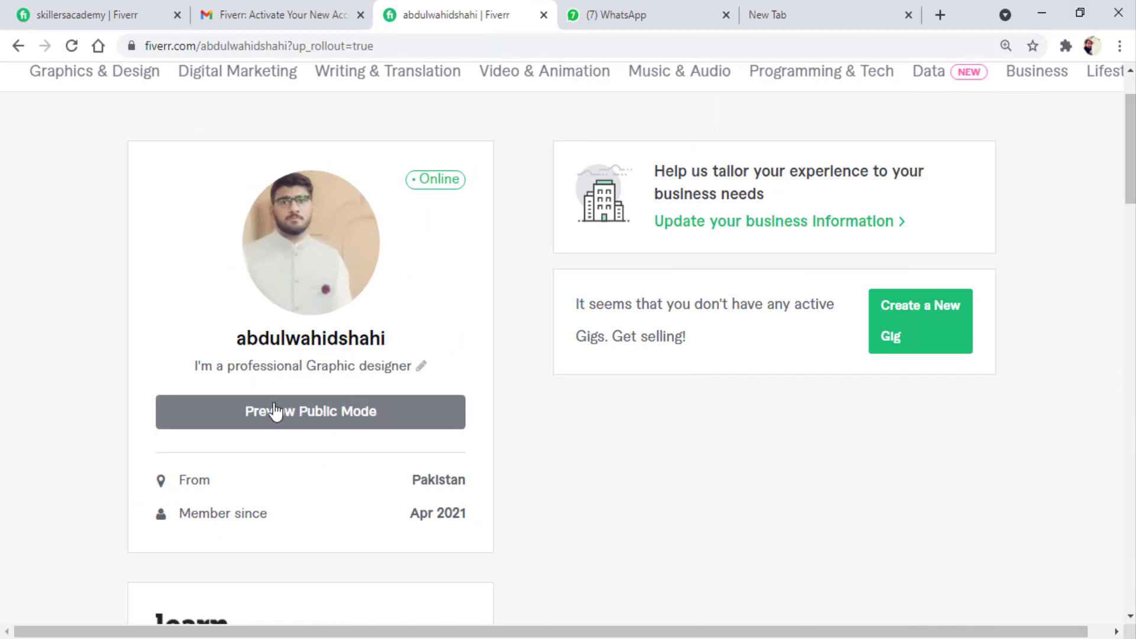
scroll(414, 449, "down", 2)
scroll(414, 446, "down", 1)
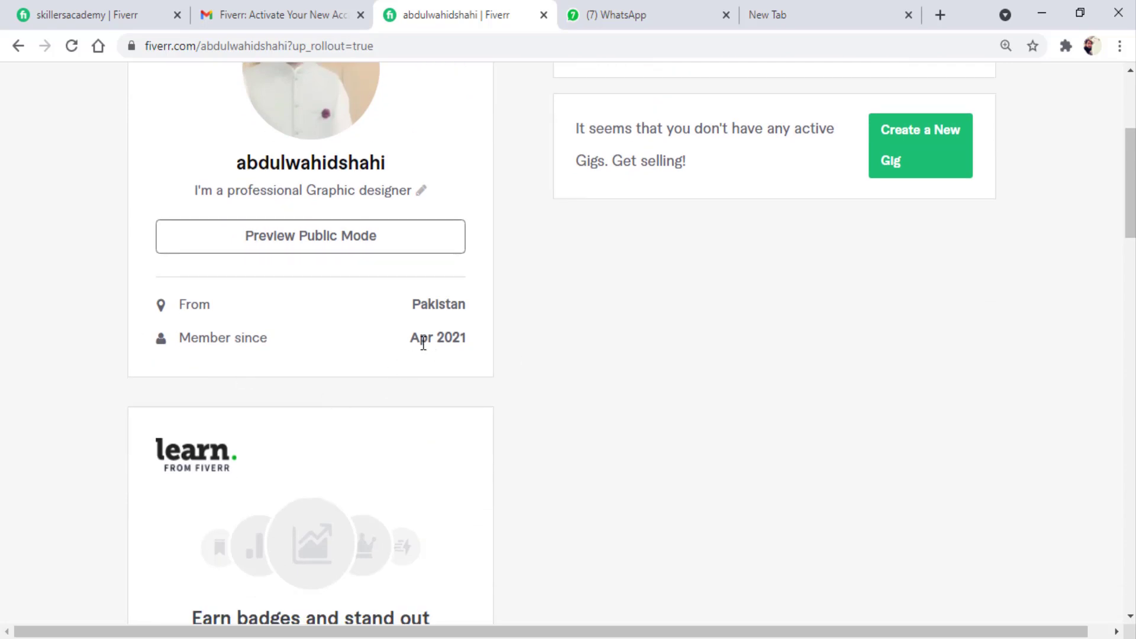
left_click_drag(407, 342, 490, 345)
scroll(444, 343, "down", 9)
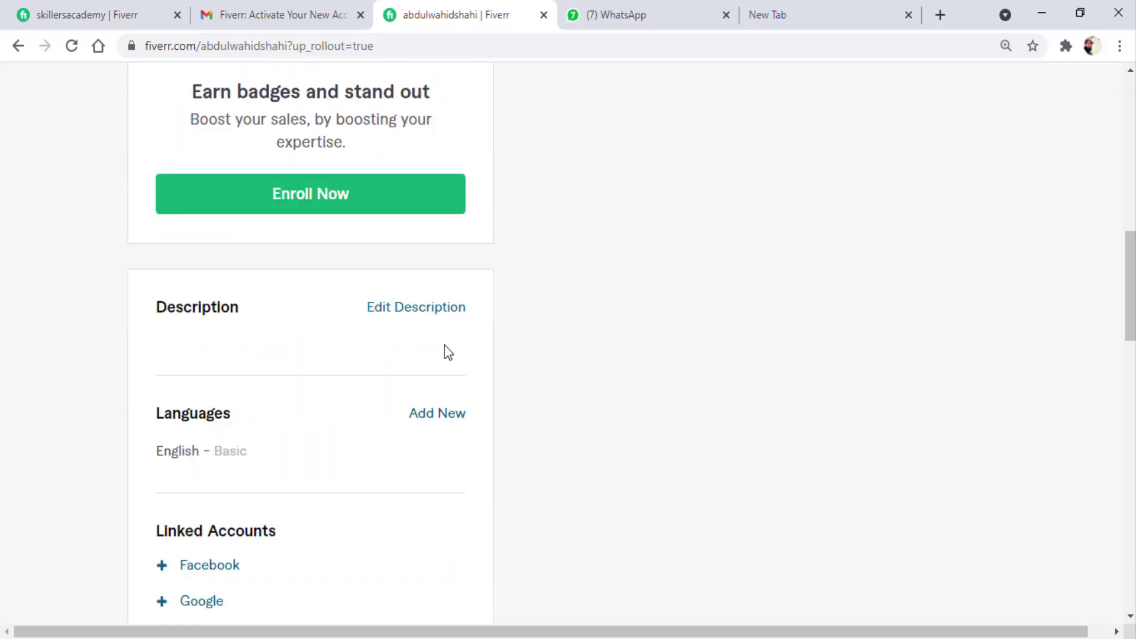
mouse_move(168, 313)
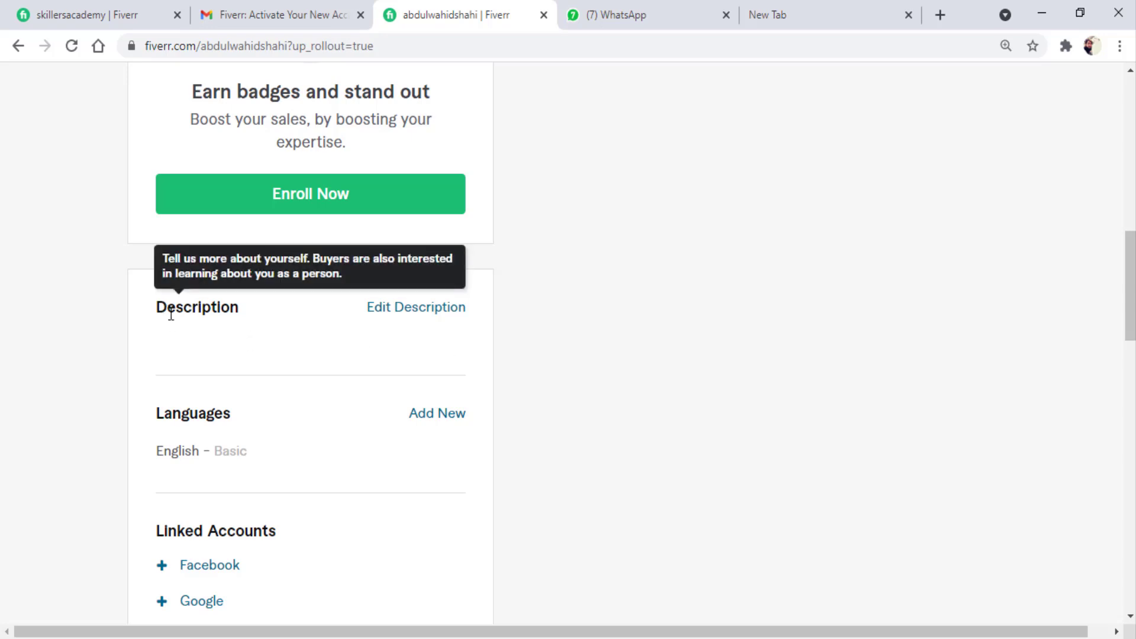
left_click(432, 314)
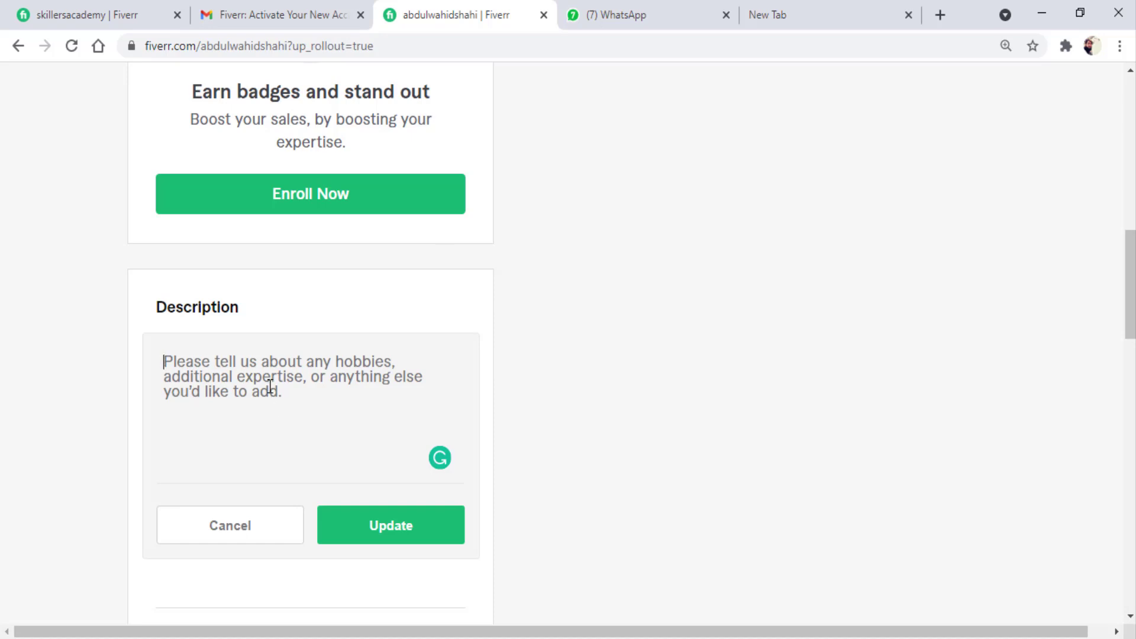
Paste the Graphic and CNC Designer introduction and fix the missing space in 'deliver orders'.
key("ctrl+v")
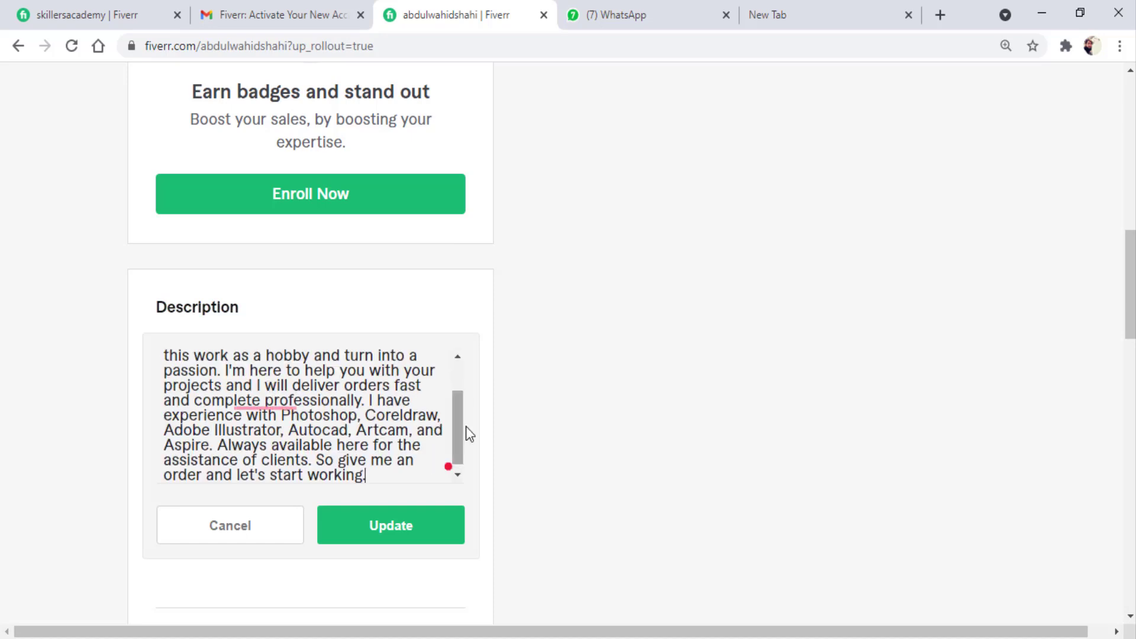
scroll(457, 429, "up", 2)
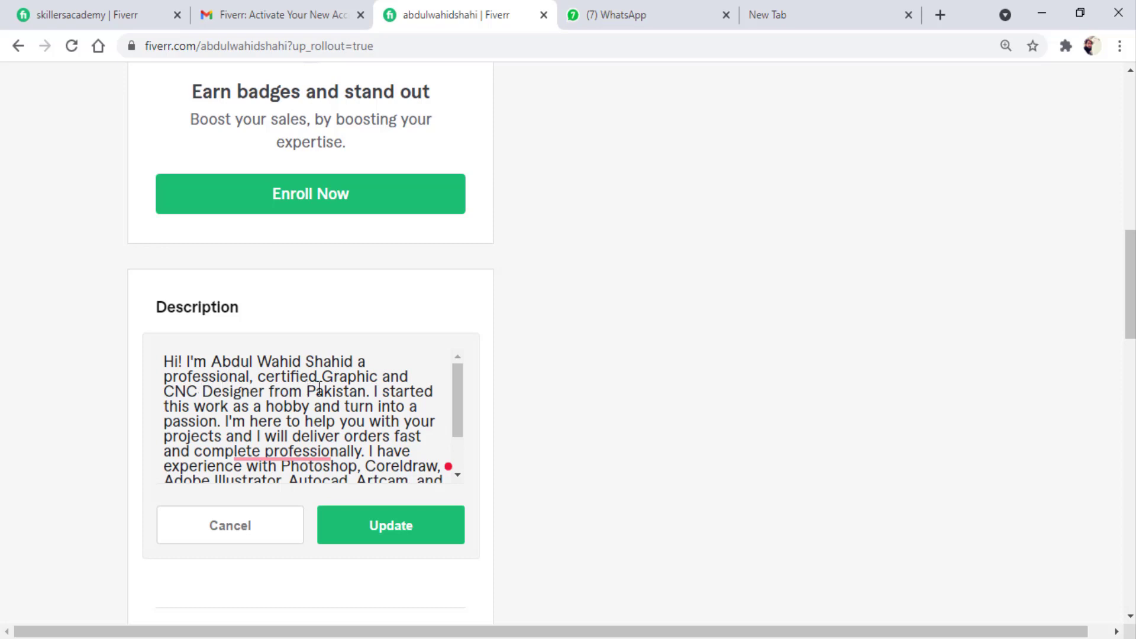
mouse_move(305, 449)
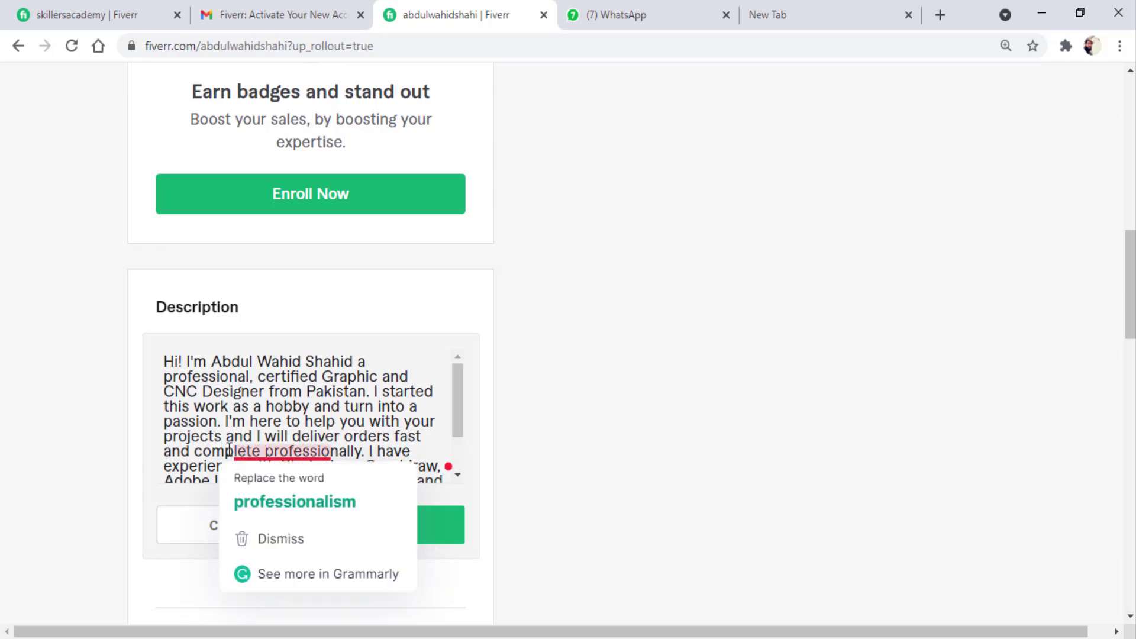
left_click(341, 438)
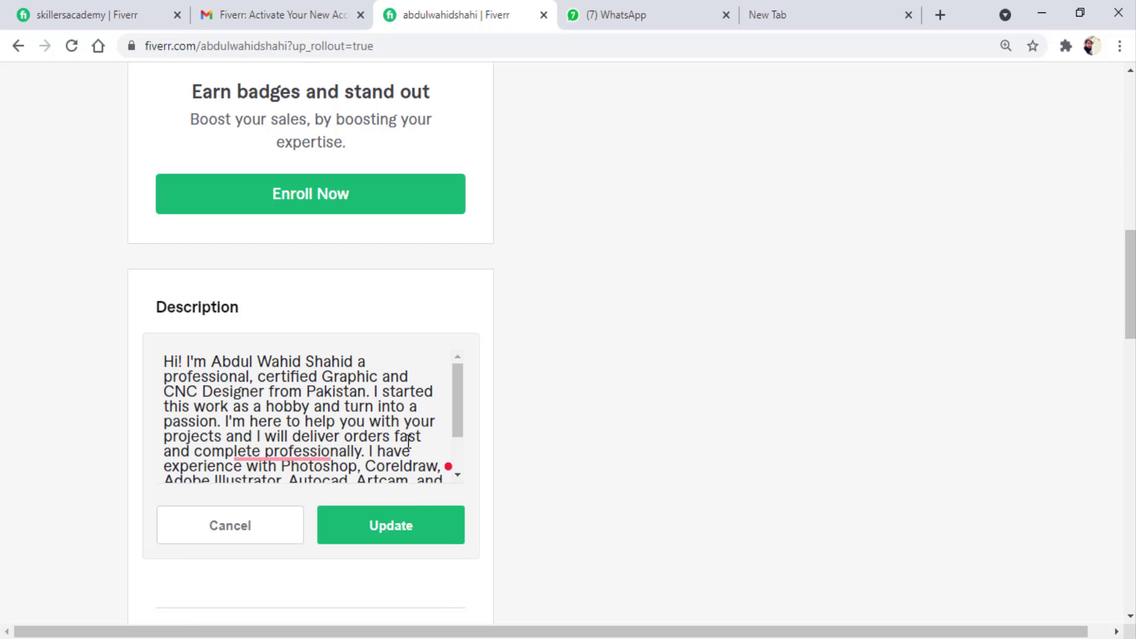
Accept the 'professionalism' and 'with complete' corrections, then save the description.
mouse_move(271, 456)
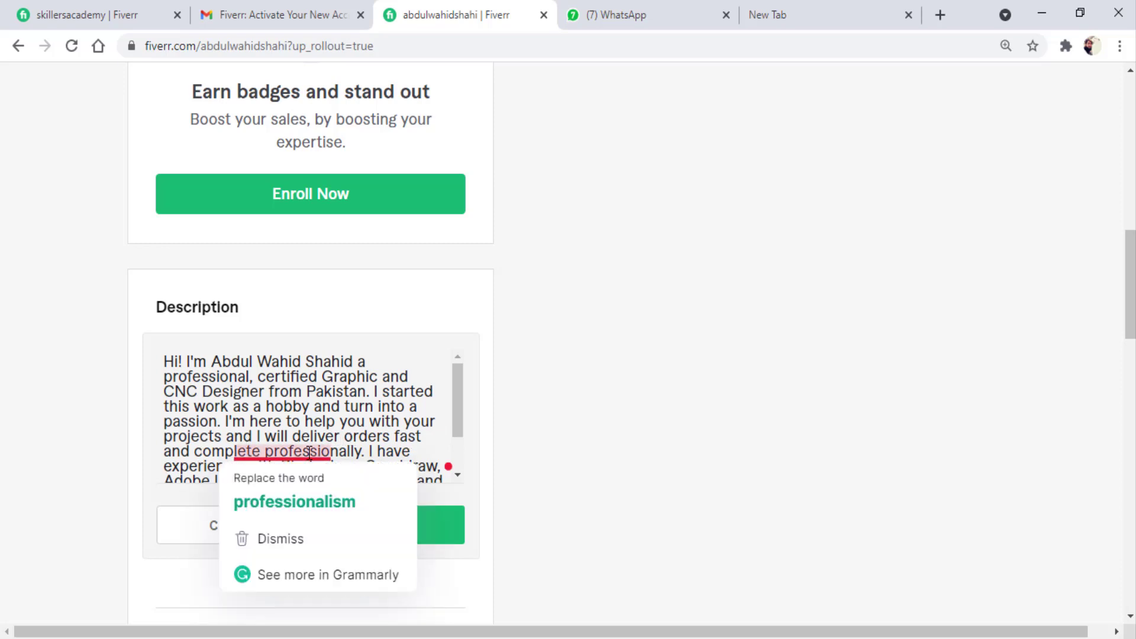
left_click(307, 497)
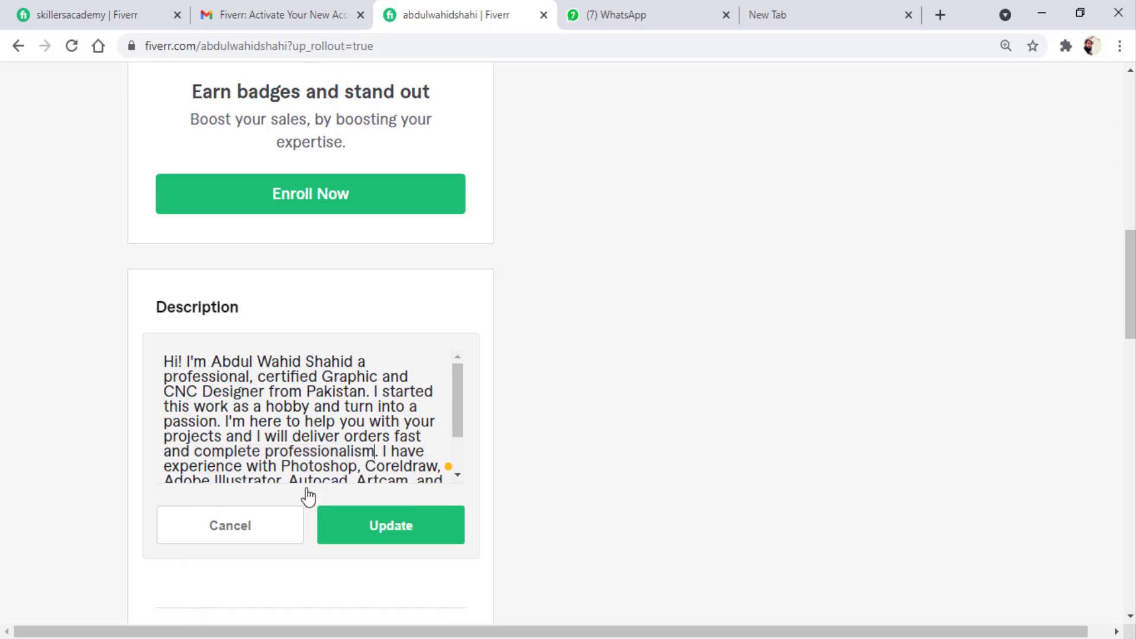
scroll(172, 418, "down", 1)
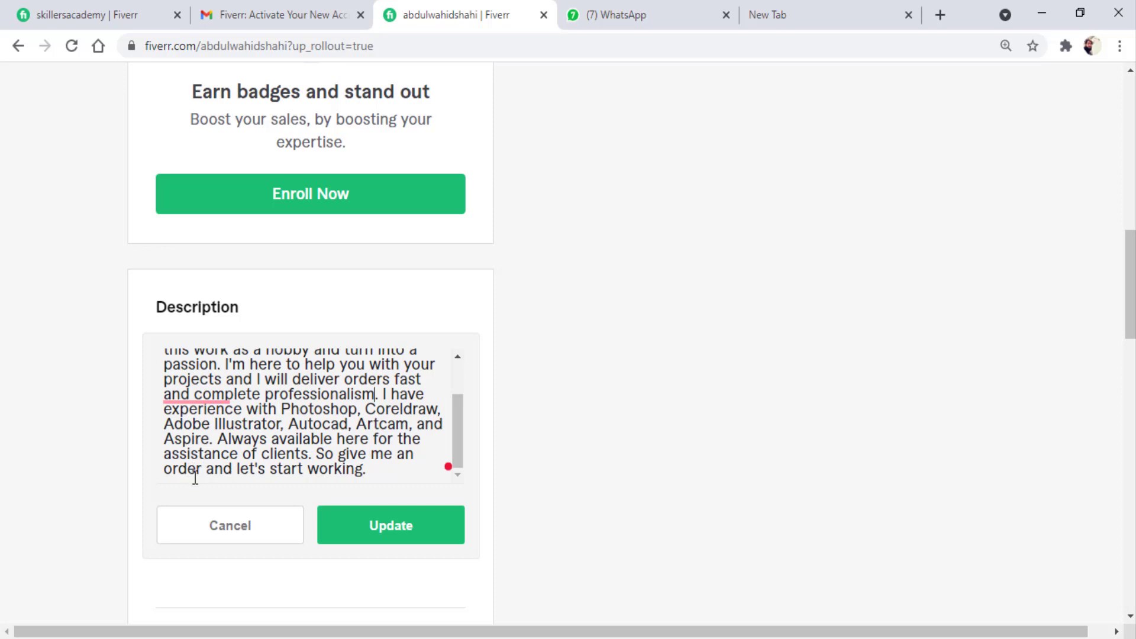
mouse_move(195, 395)
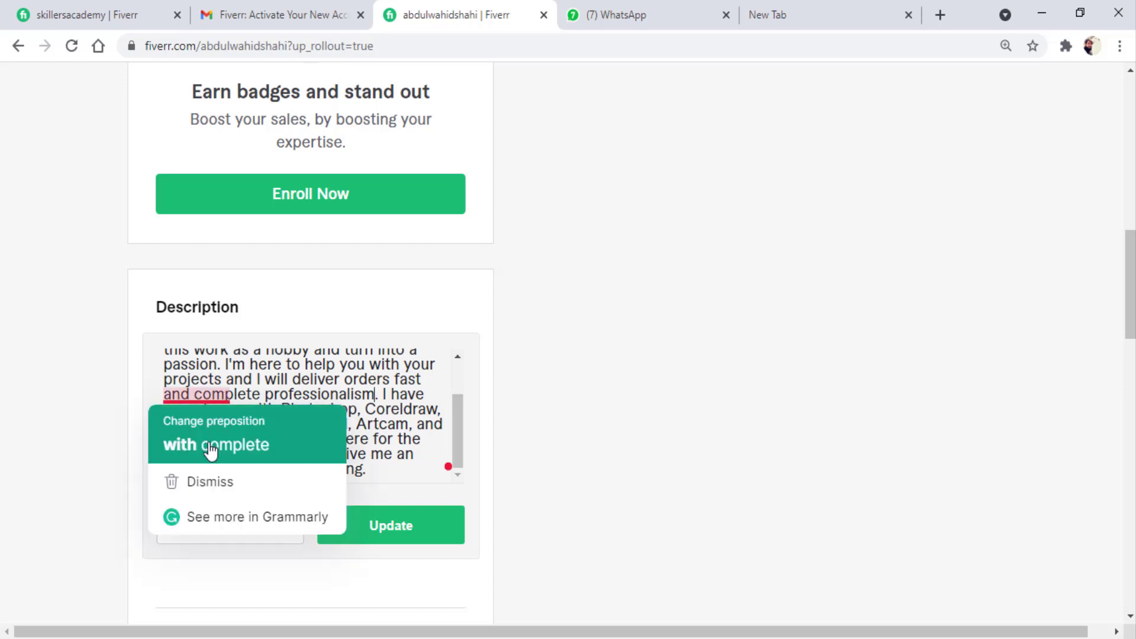
left_click(216, 444)
scroll(462, 442, "down", 1)
left_click_drag(461, 450, 463, 393)
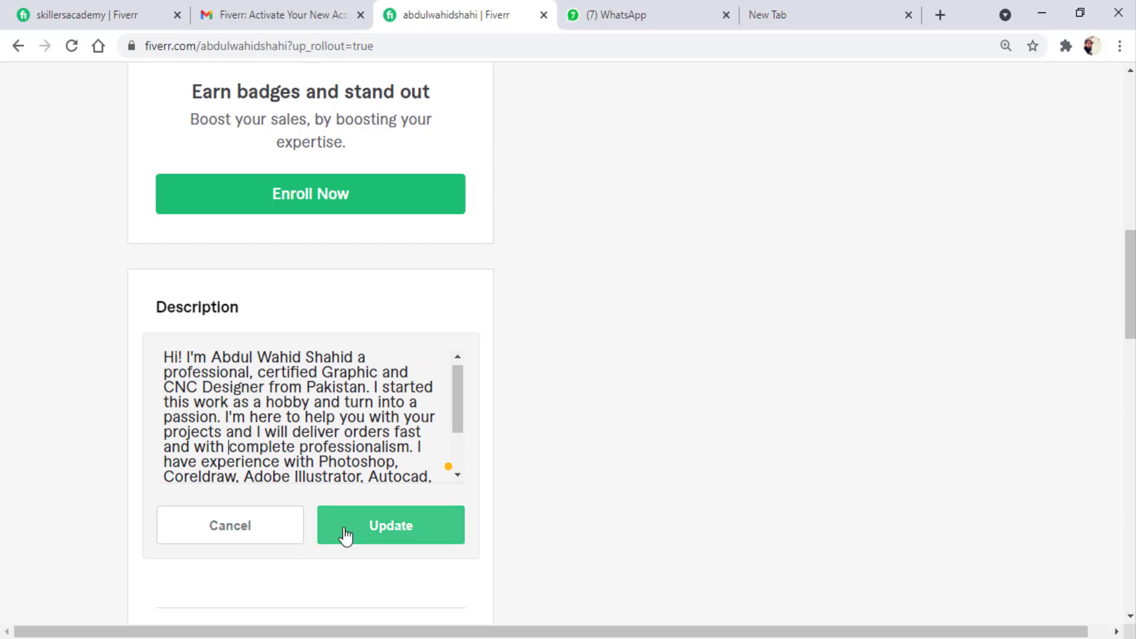
left_click(235, 527)
scroll(249, 452, "down", 3)
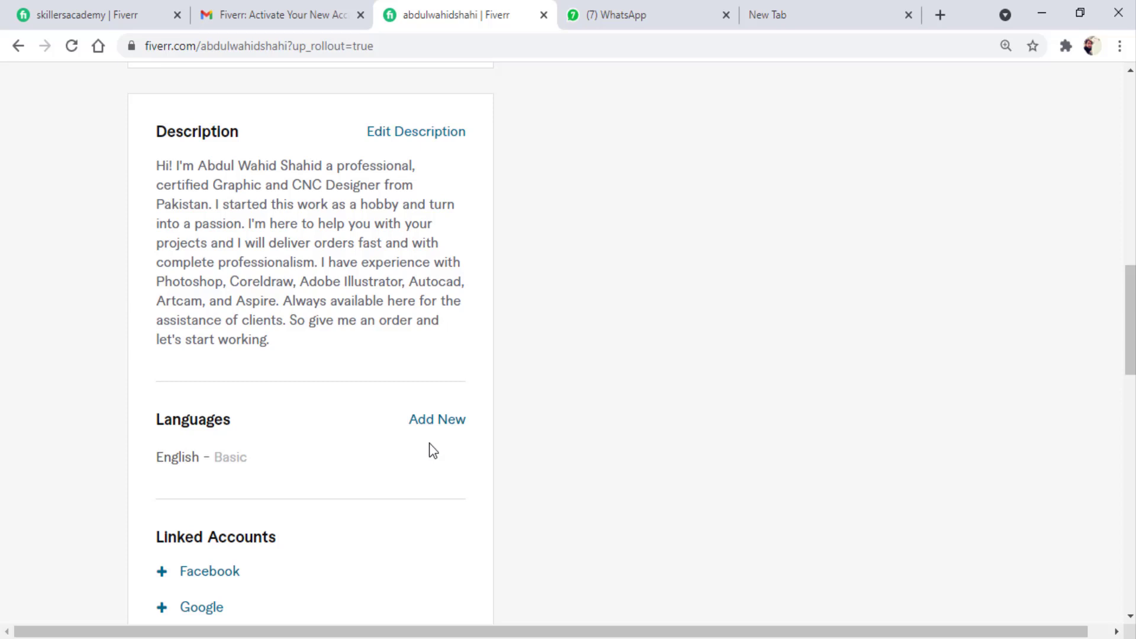
Open the English - Basic entry under Languages for editing.
mouse_move(432, 454)
left_click(260, 457)
scroll(304, 485, "down", 3)
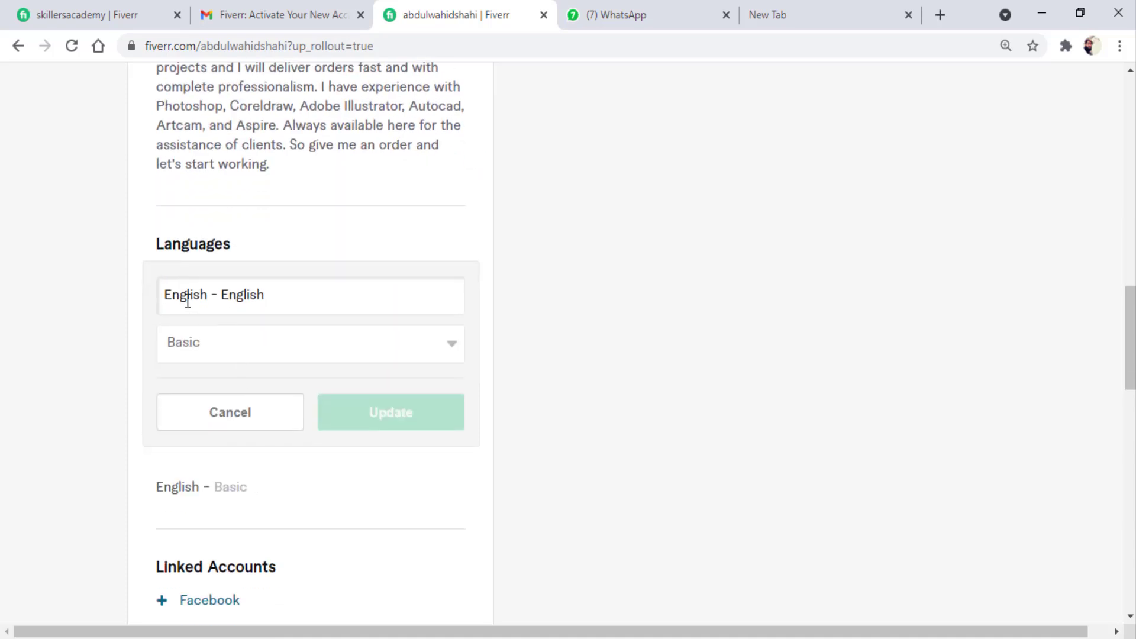
Change English proficiency from Basic to Fluent and save it.
left_click(335, 343)
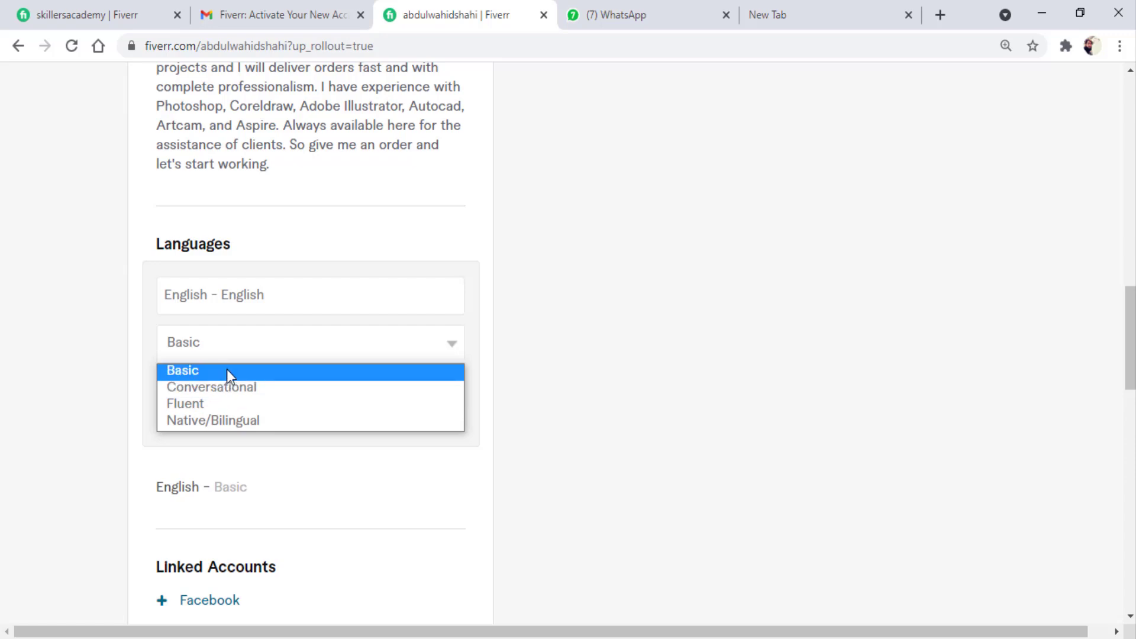
left_click(200, 404)
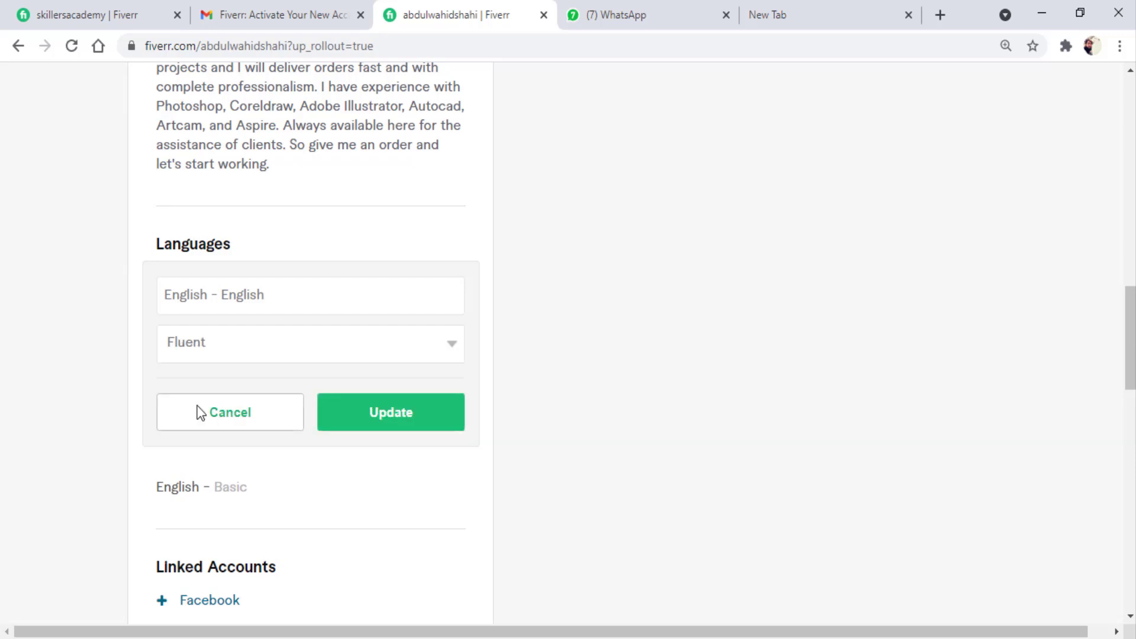
left_click(416, 418)
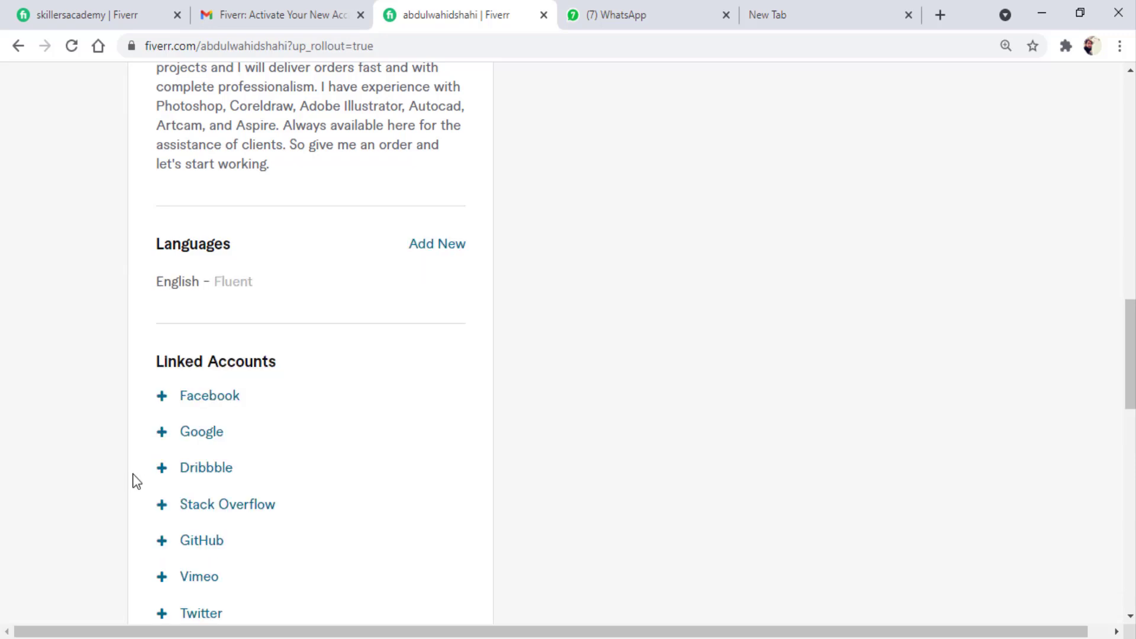
left_click(440, 248)
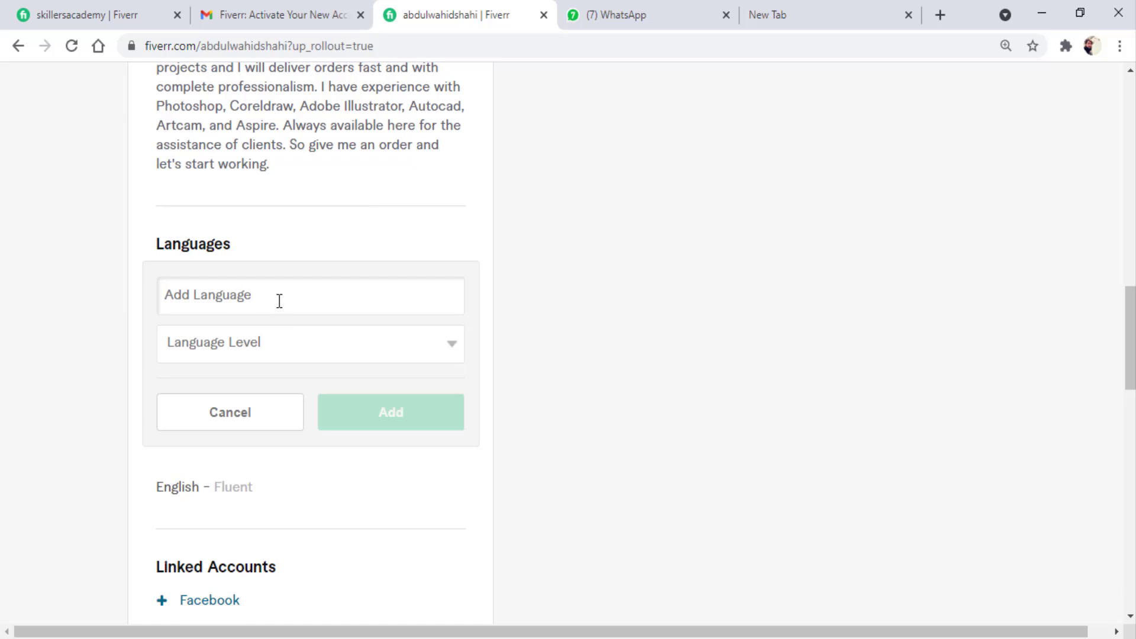
Add Urdu as a language at Native/Bilingual level.
type("Urd")
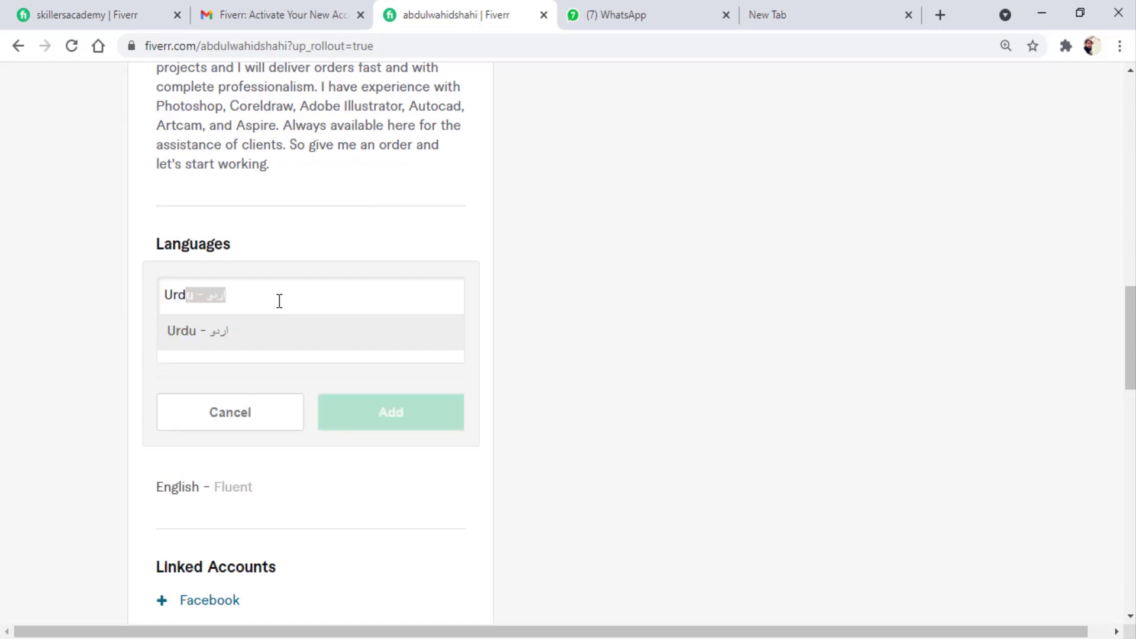
left_click(266, 333)
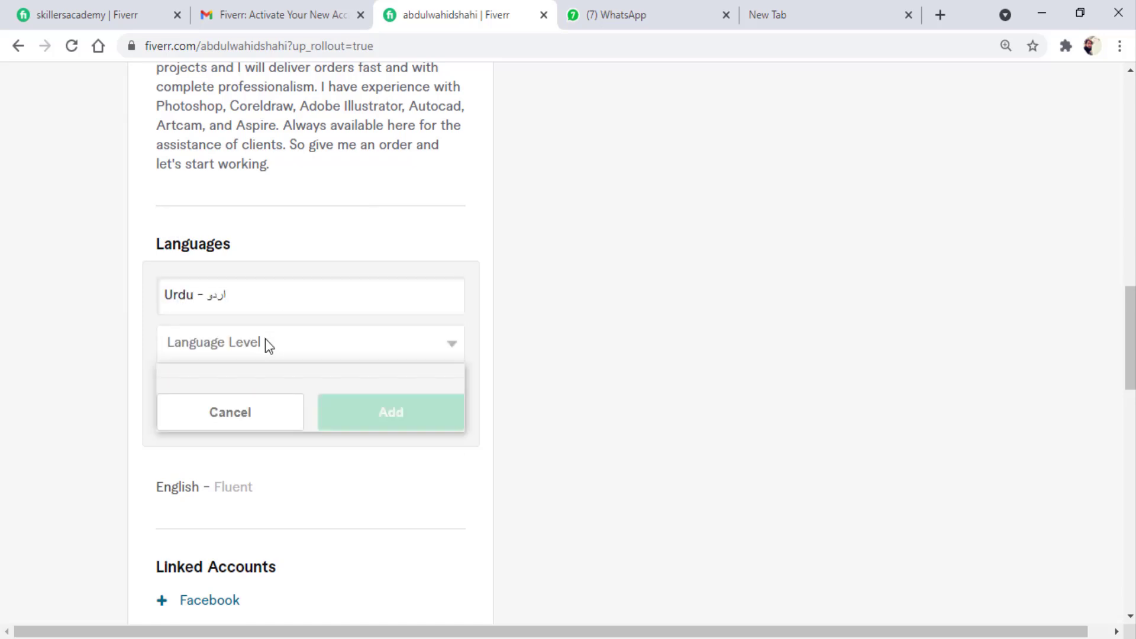
left_click(265, 343)
left_click(241, 421)
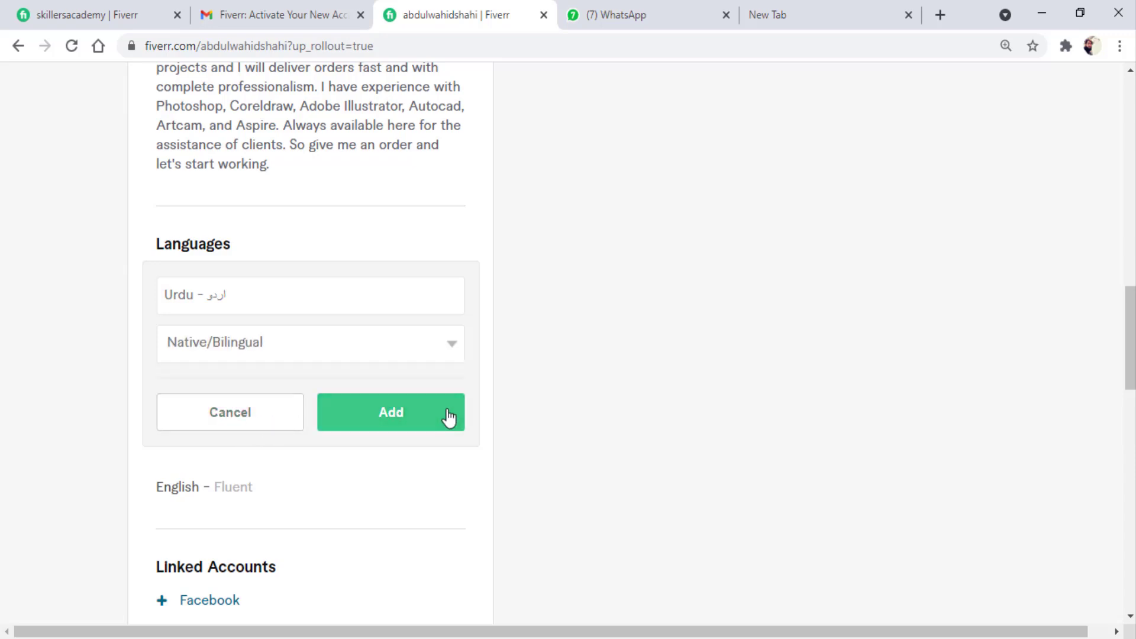
left_click(329, 424)
Add Panjabi at Native/Bilingual level and dismiss the extra empty language form.
left_click(446, 244)
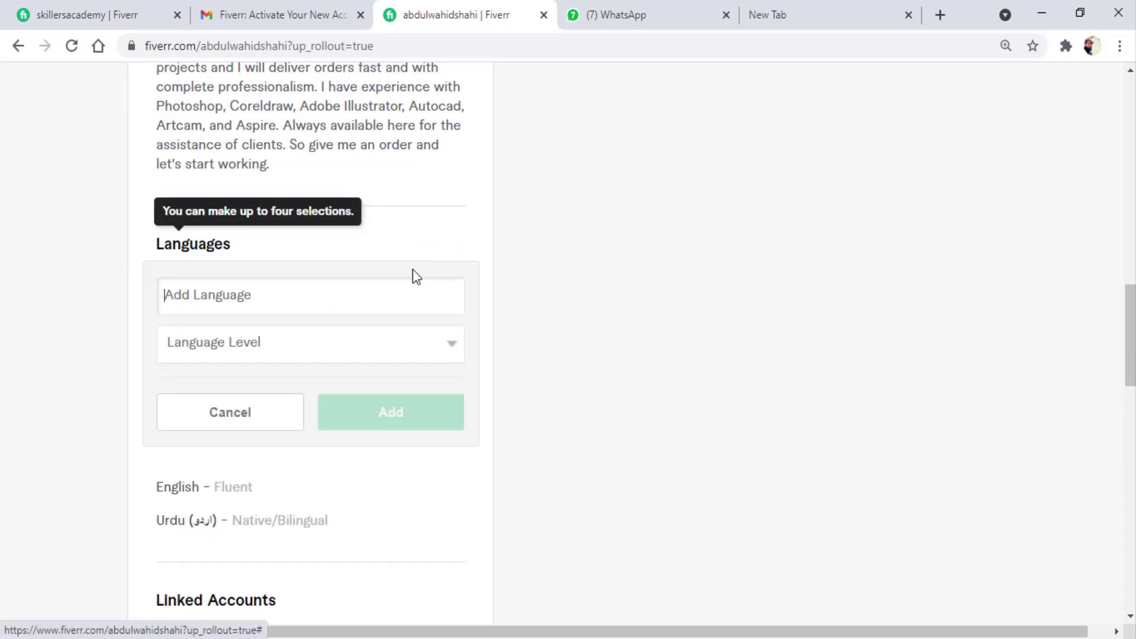
left_click(321, 308)
type("Pan")
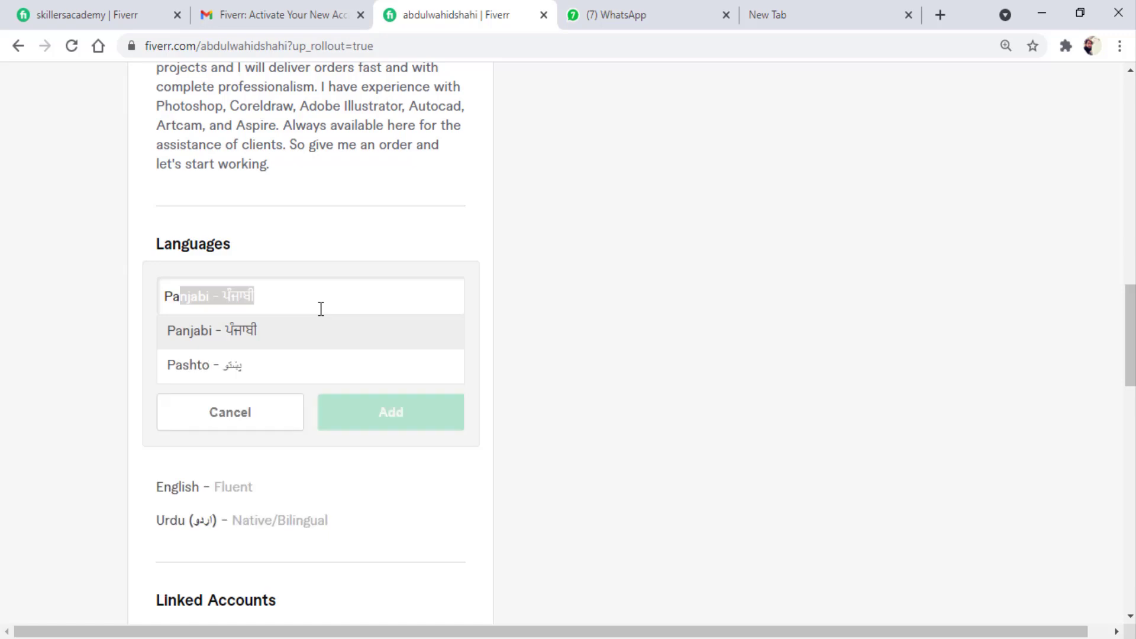
left_click(288, 329)
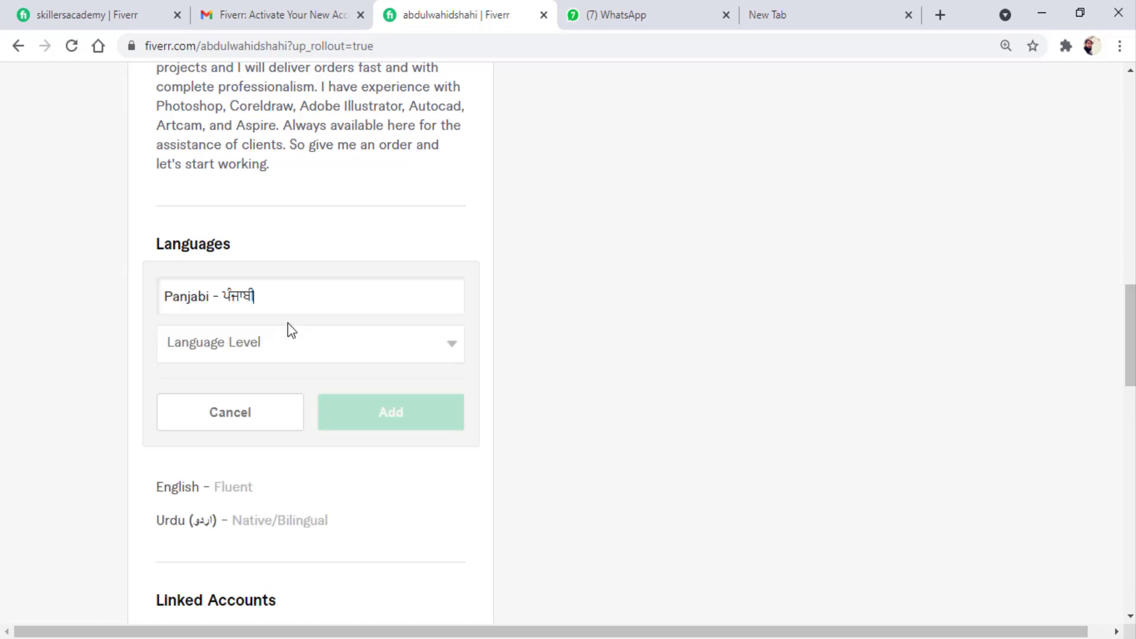
left_click(289, 359)
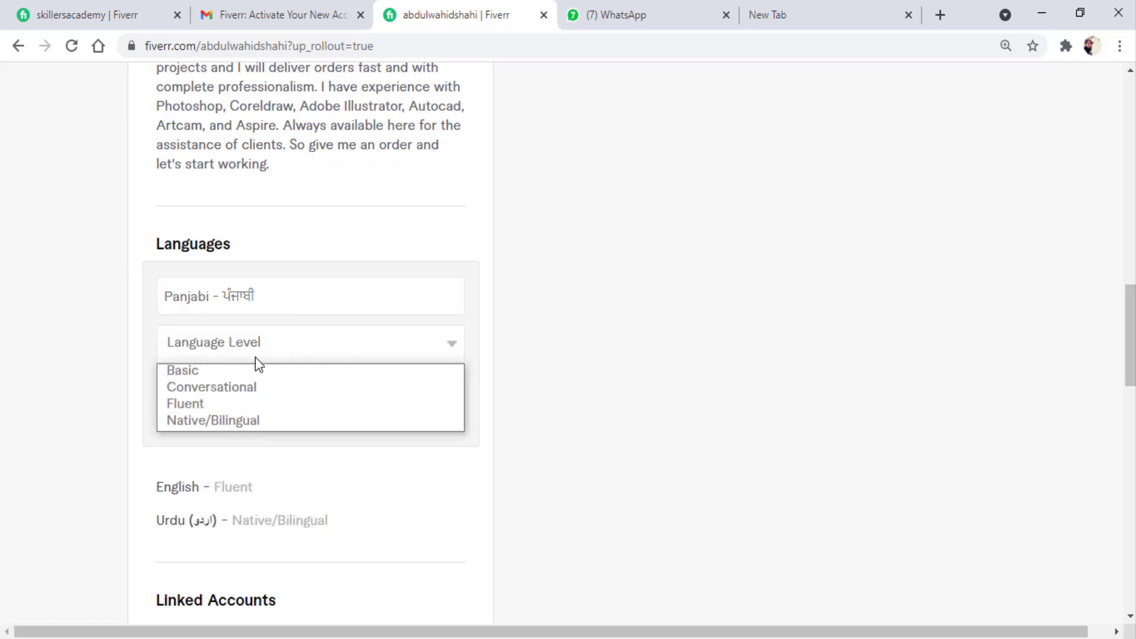
left_click(219, 419)
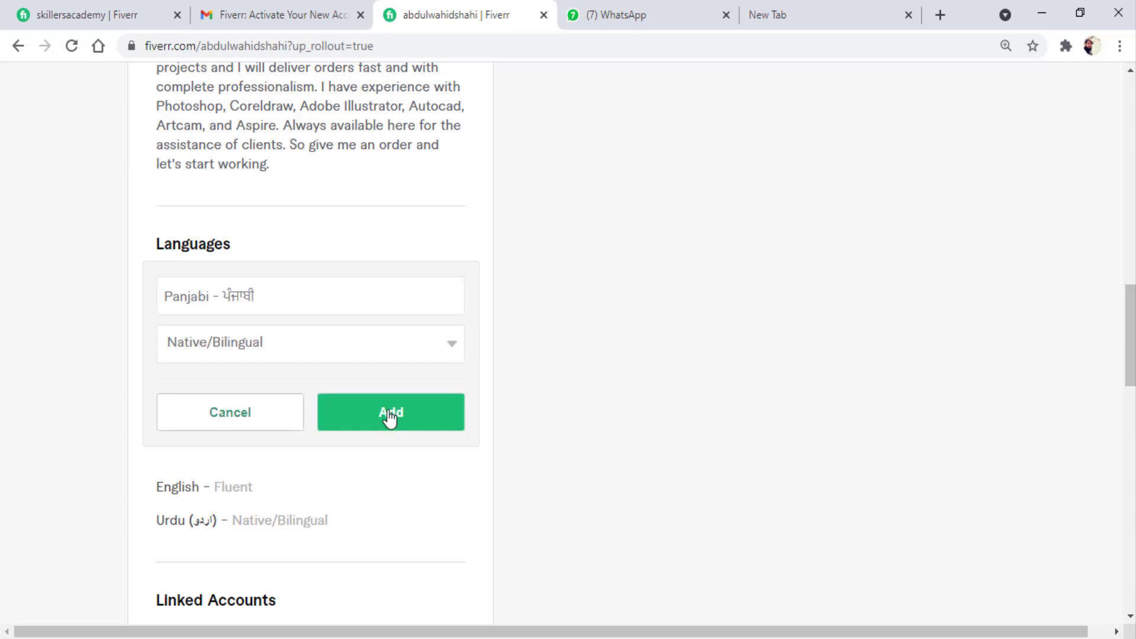
left_click(358, 401)
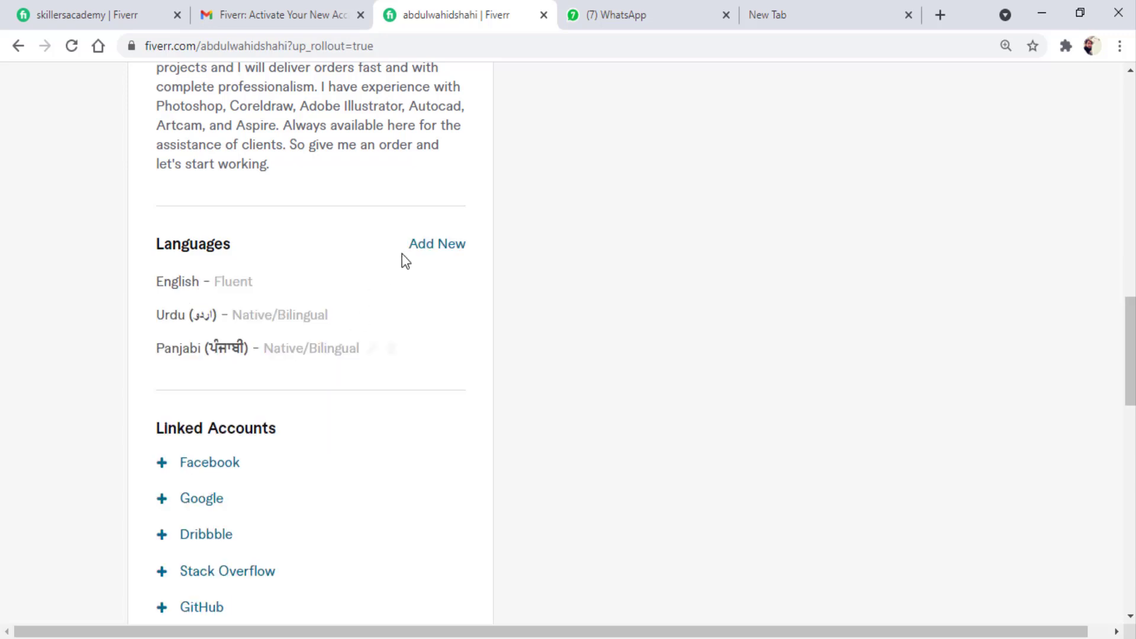
left_click(439, 245)
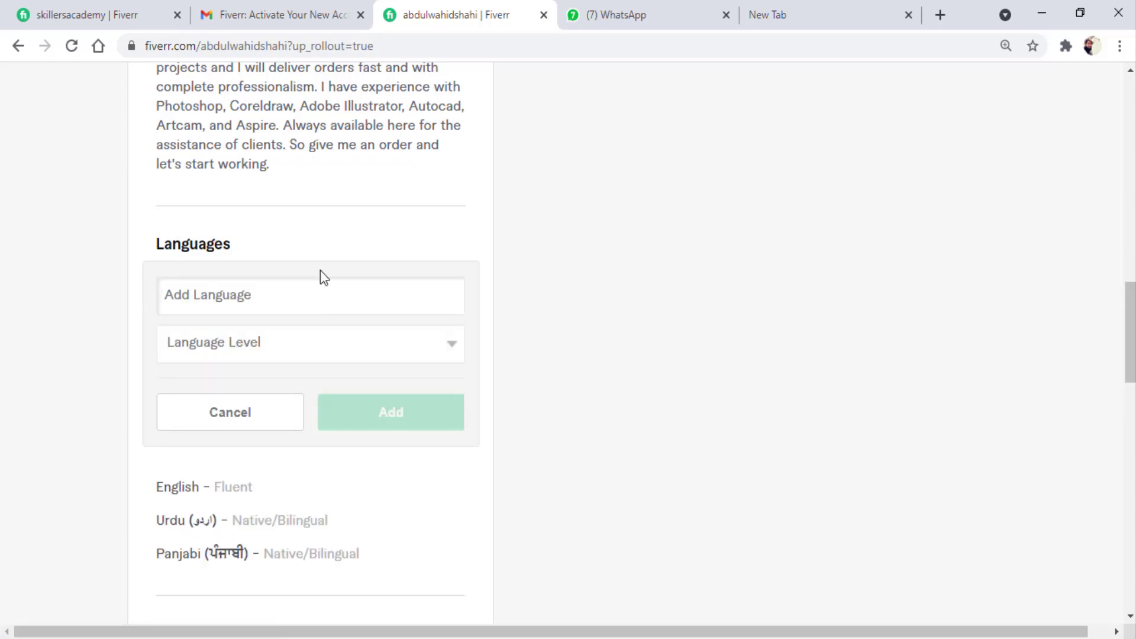
left_click(192, 428)
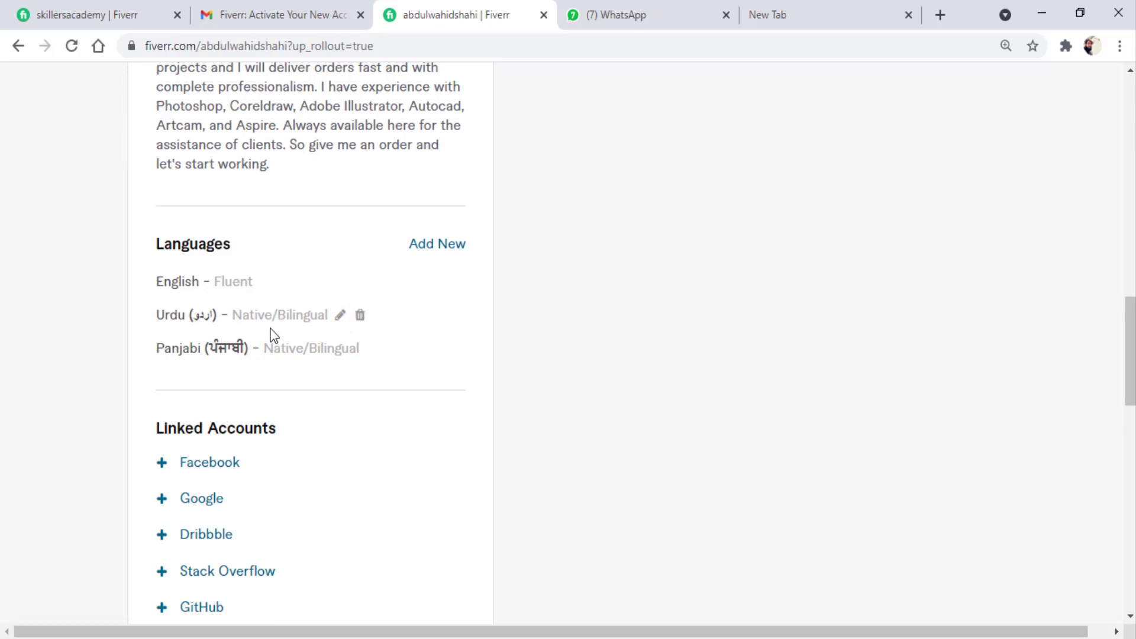
scroll(272, 334, "down", 3)
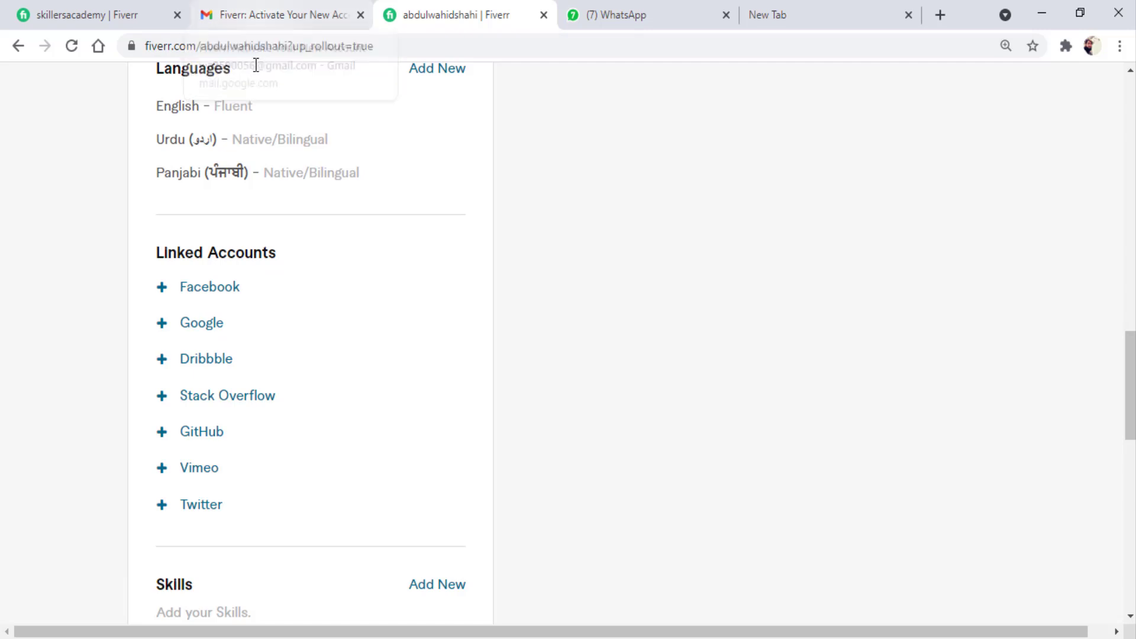
Link a Google account by choosing it in the Google sign-in popup.
left_click(202, 323)
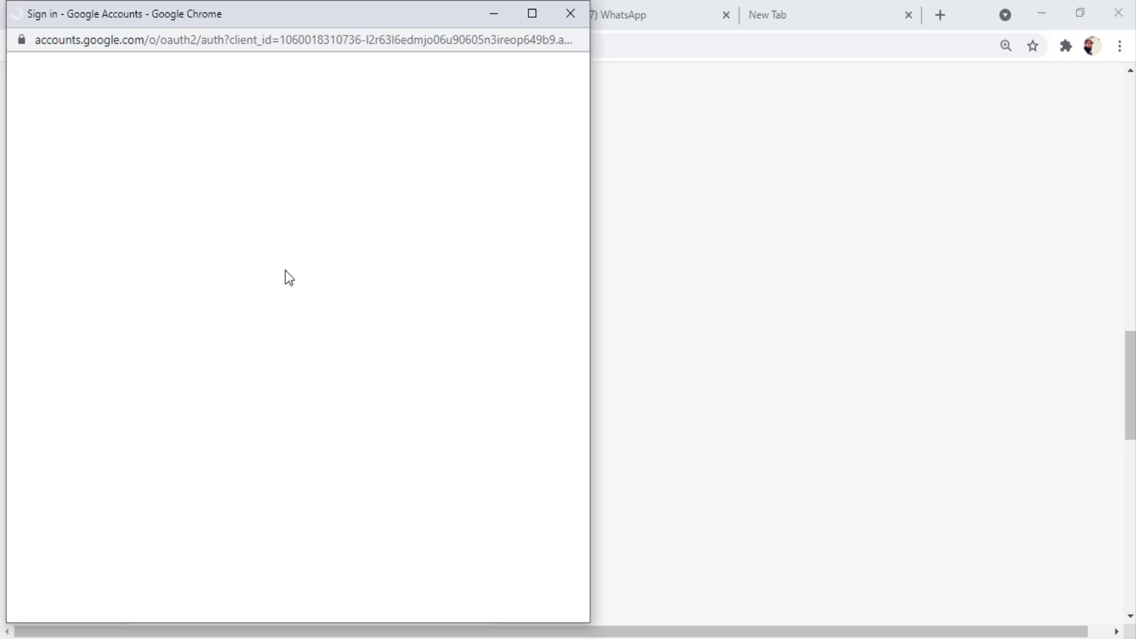
scroll(255, 423, "down", 5)
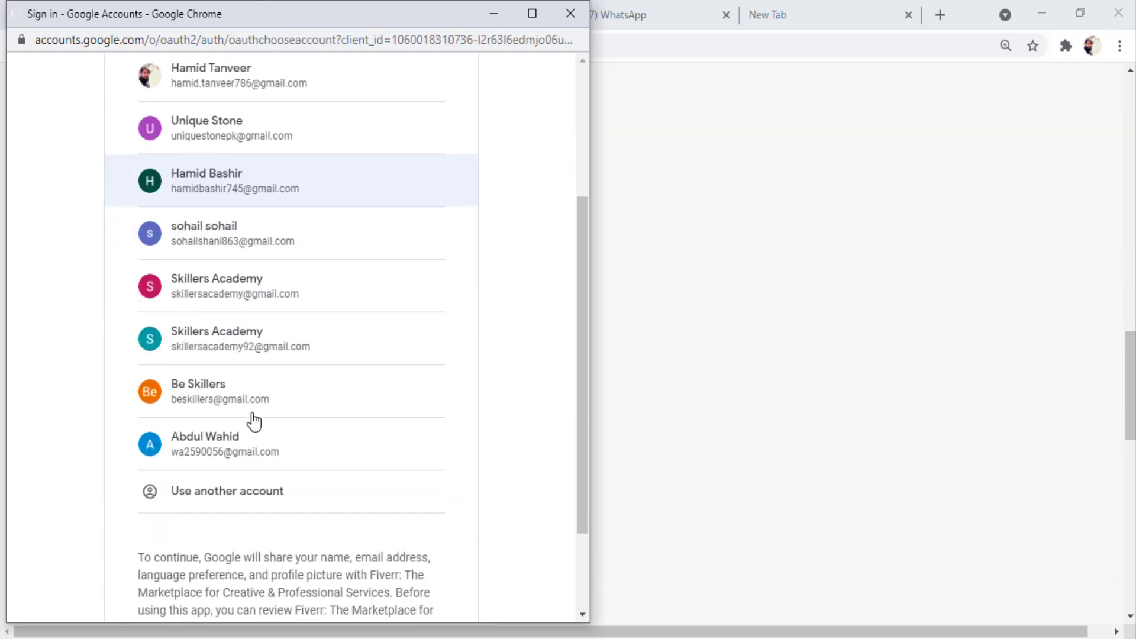
left_click(238, 407)
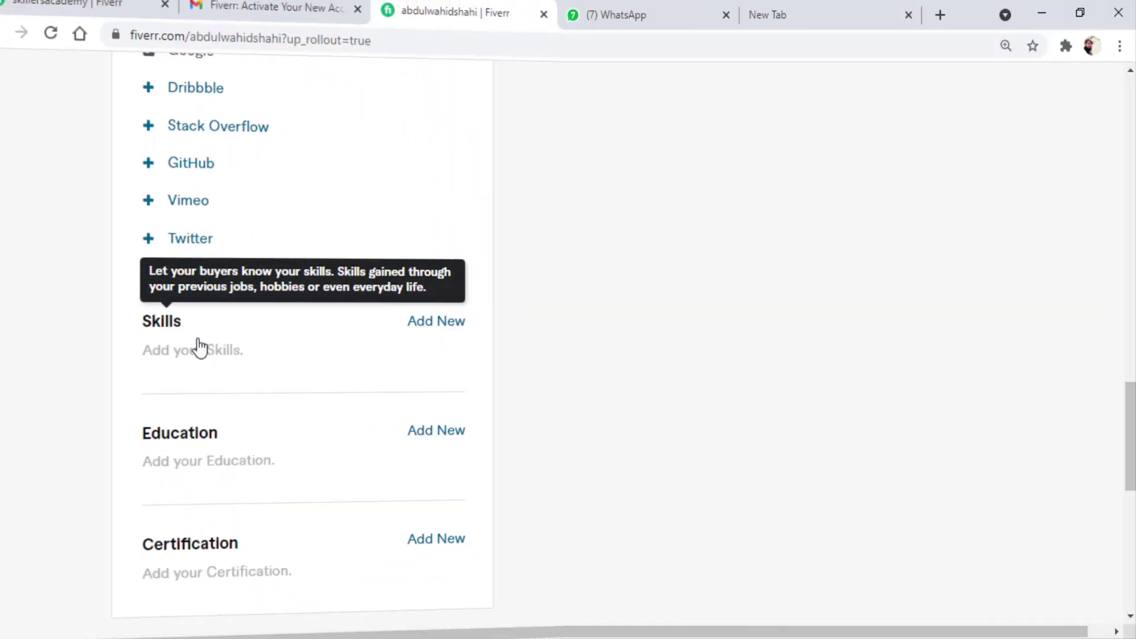
Add the skill Graphicsdesignr at Expert level.
mouse_move(197, 323)
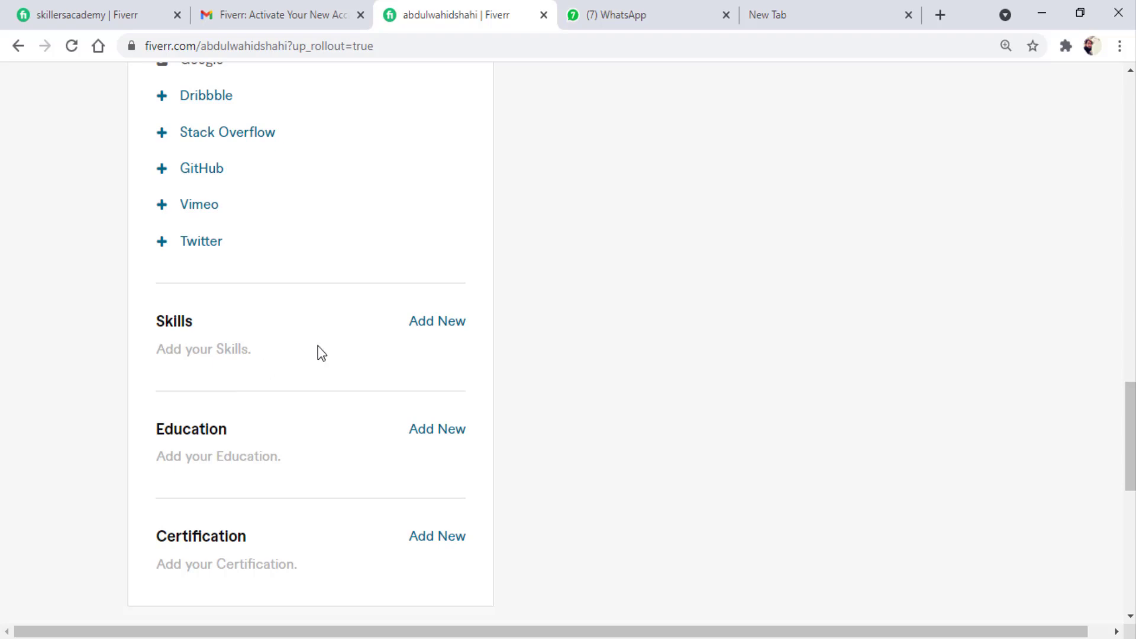
left_click(440, 332)
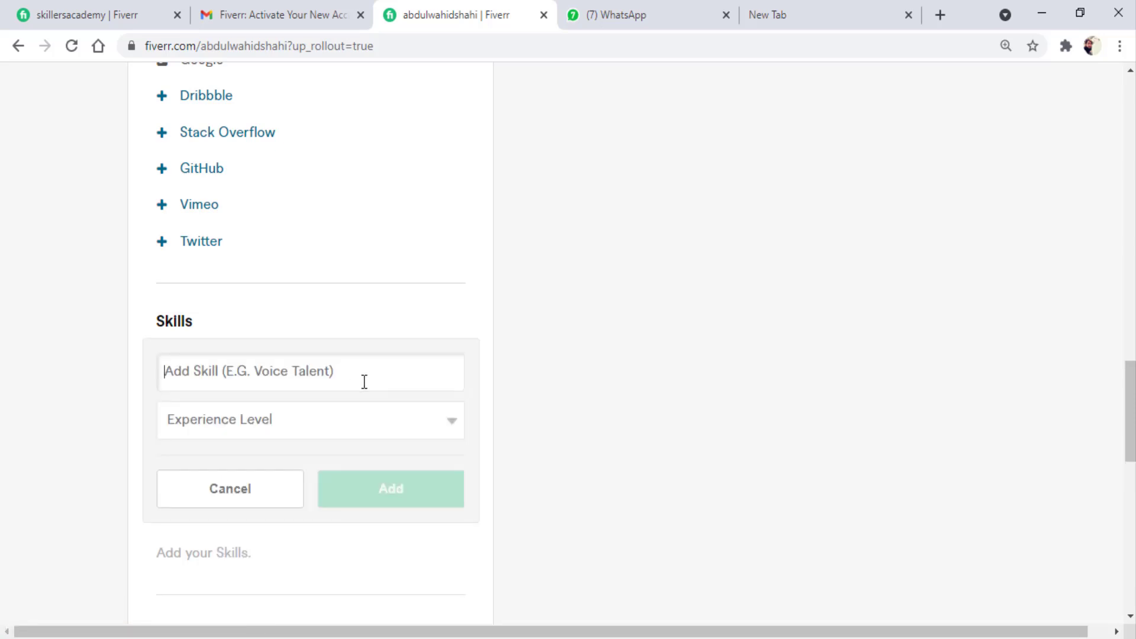
type("Graphi")
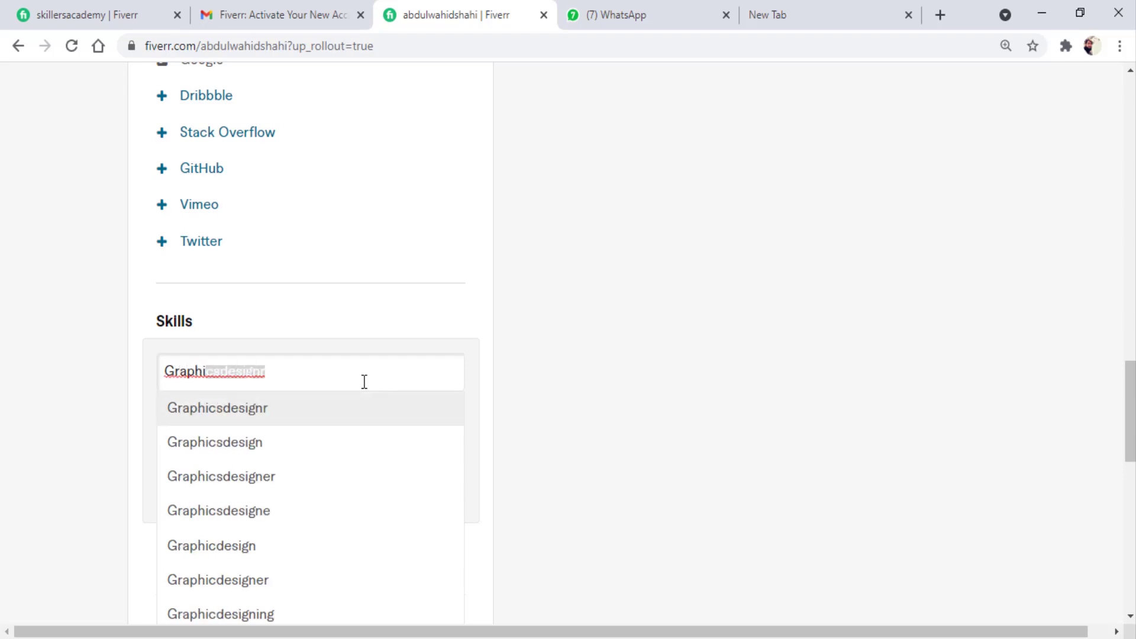
type("c")
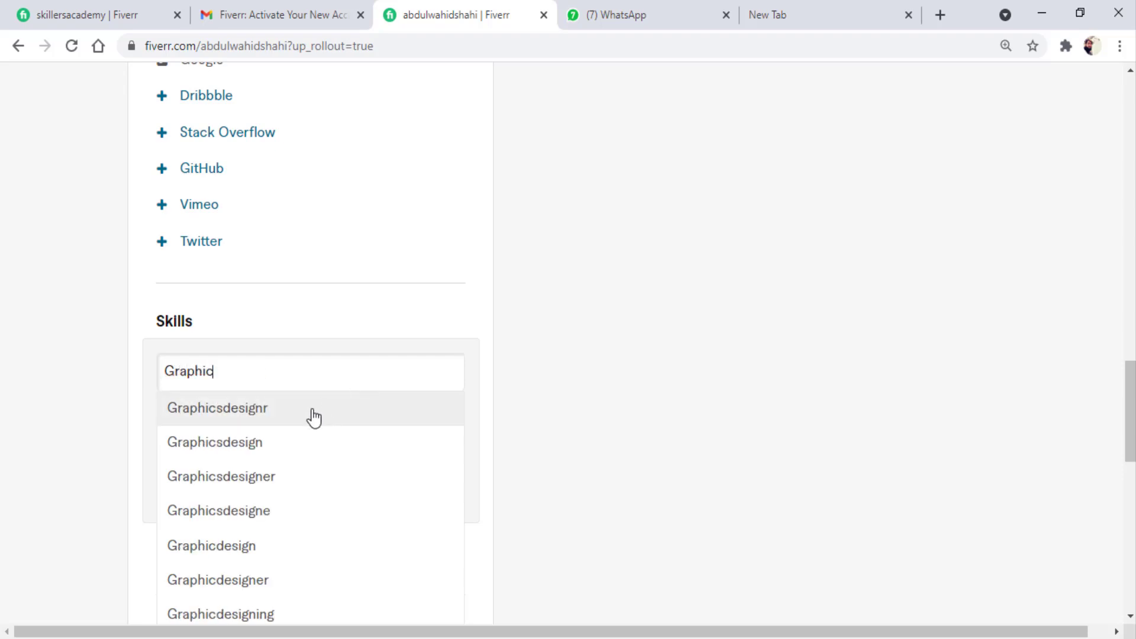
left_click(313, 411)
left_click(308, 418)
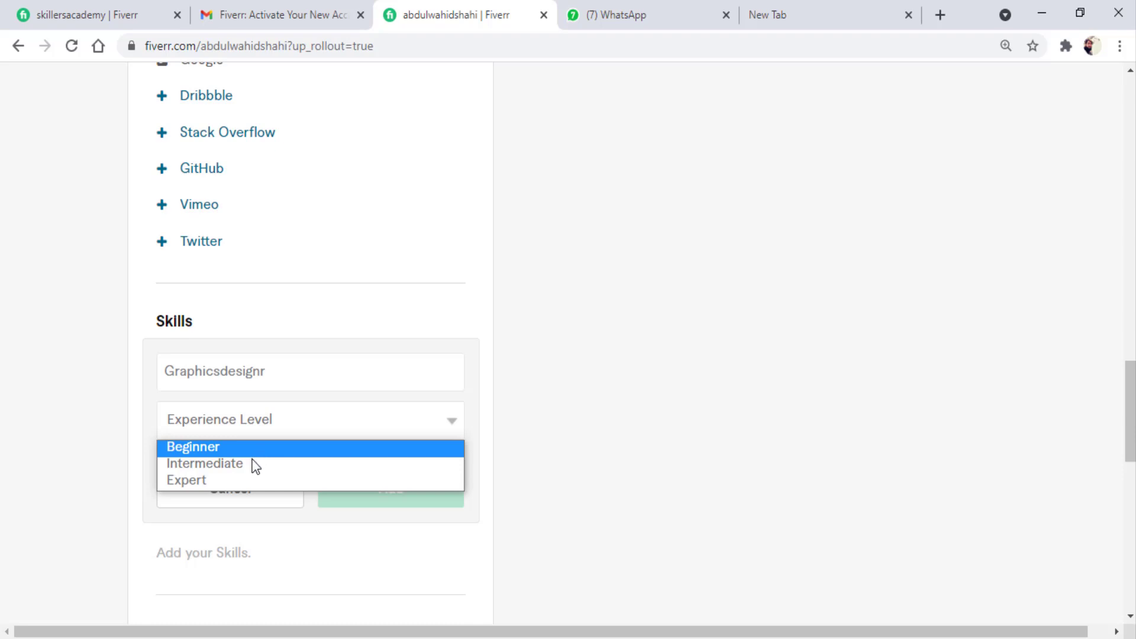
left_click(223, 467)
left_click(297, 433)
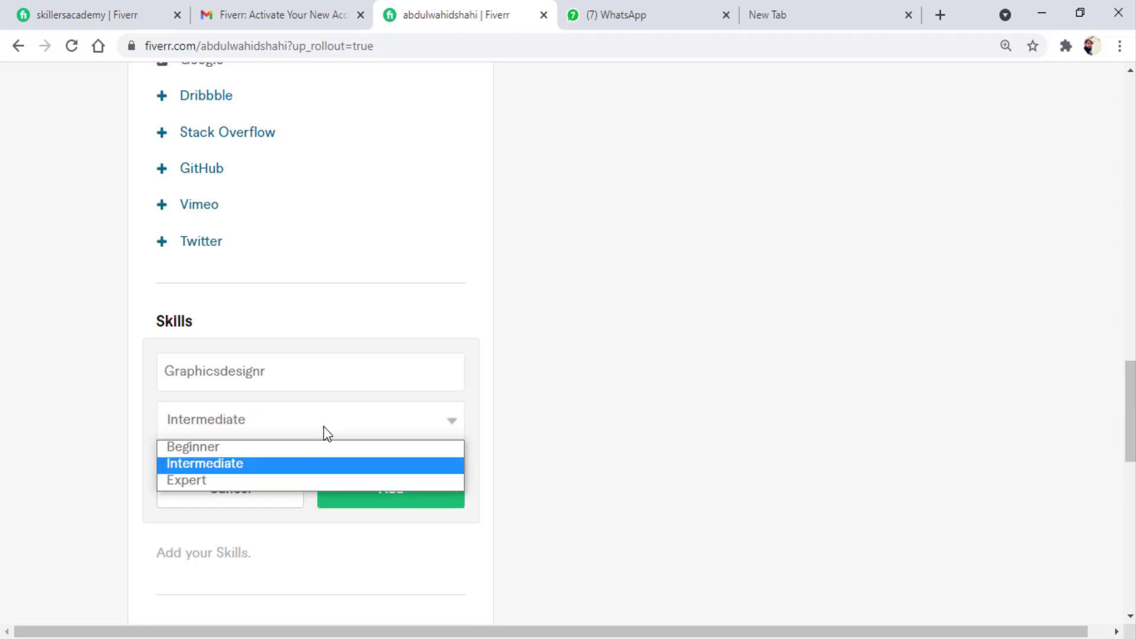
left_click(210, 482)
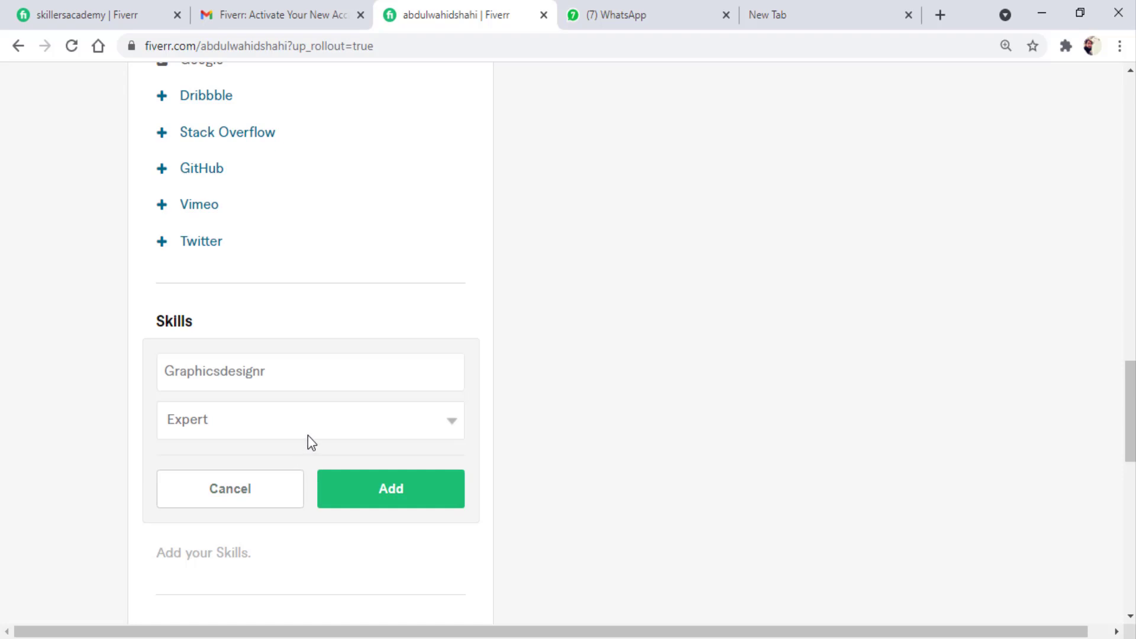
left_click(368, 491)
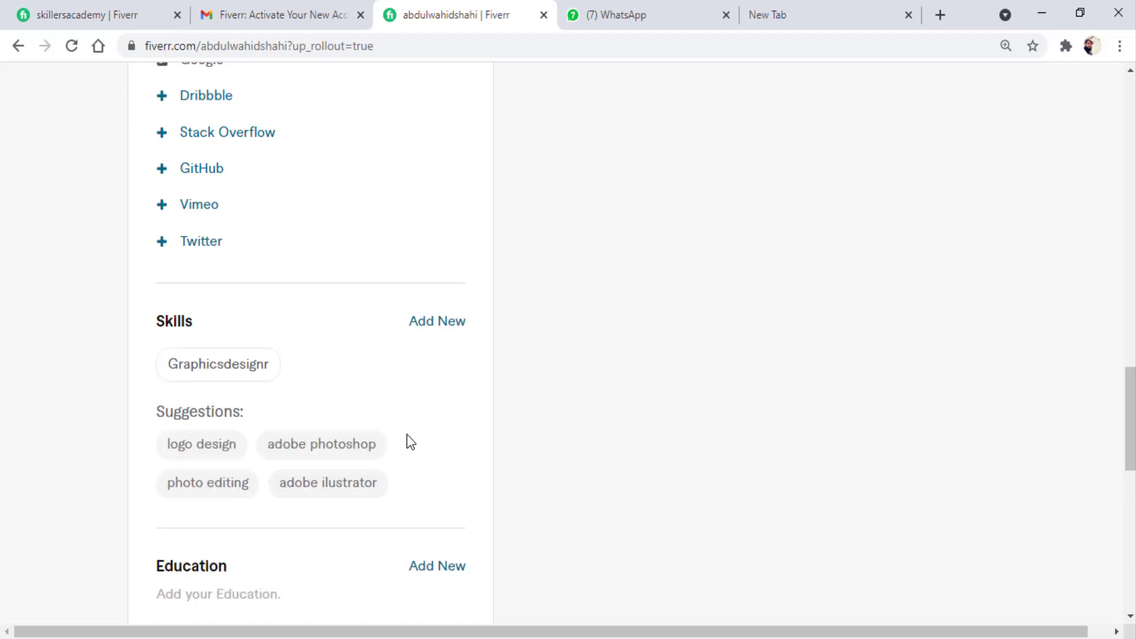
Add Logo Design and Adobe Photoshop from the suggestions, both at Expert level.
mouse_move(261, 373)
left_click(207, 451)
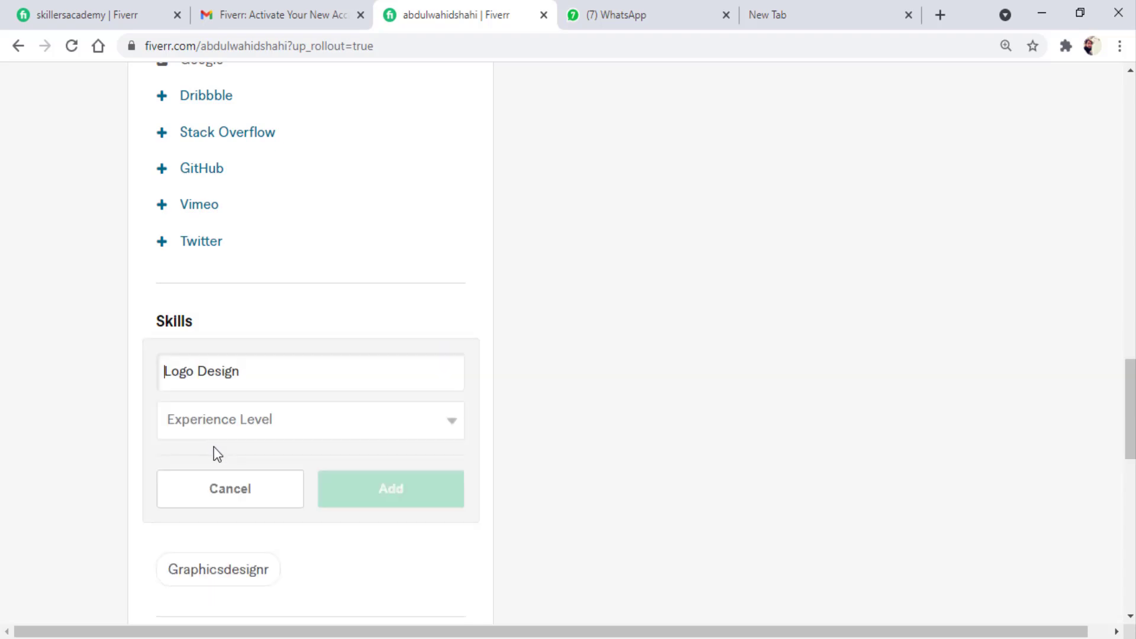
left_click(296, 434)
left_click(231, 477)
left_click(424, 499)
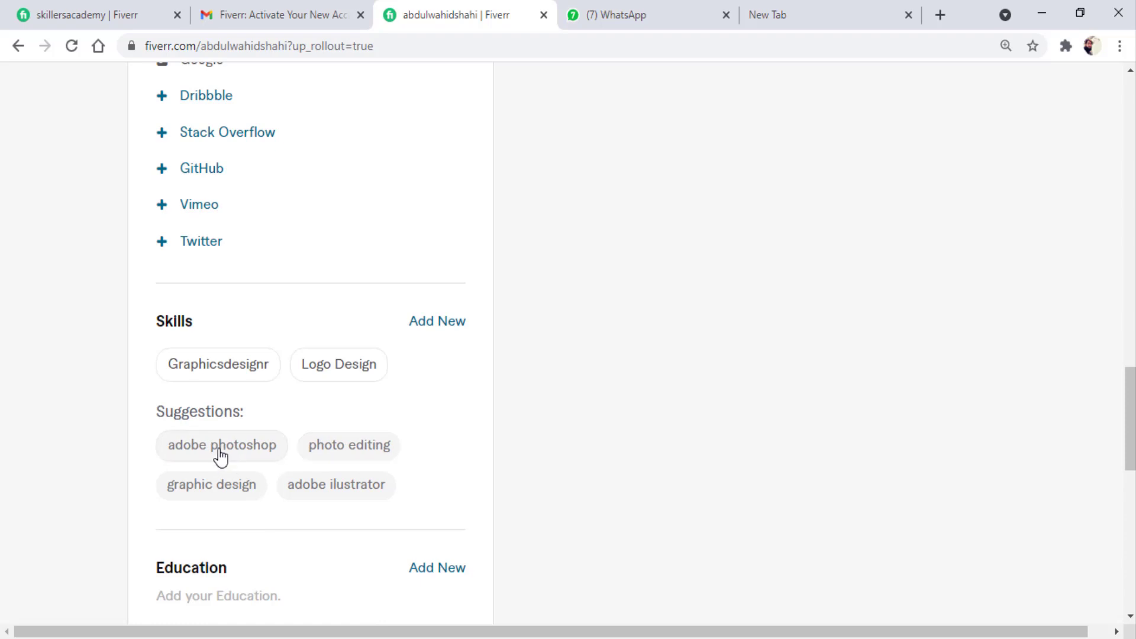
left_click(220, 460)
left_click(266, 421)
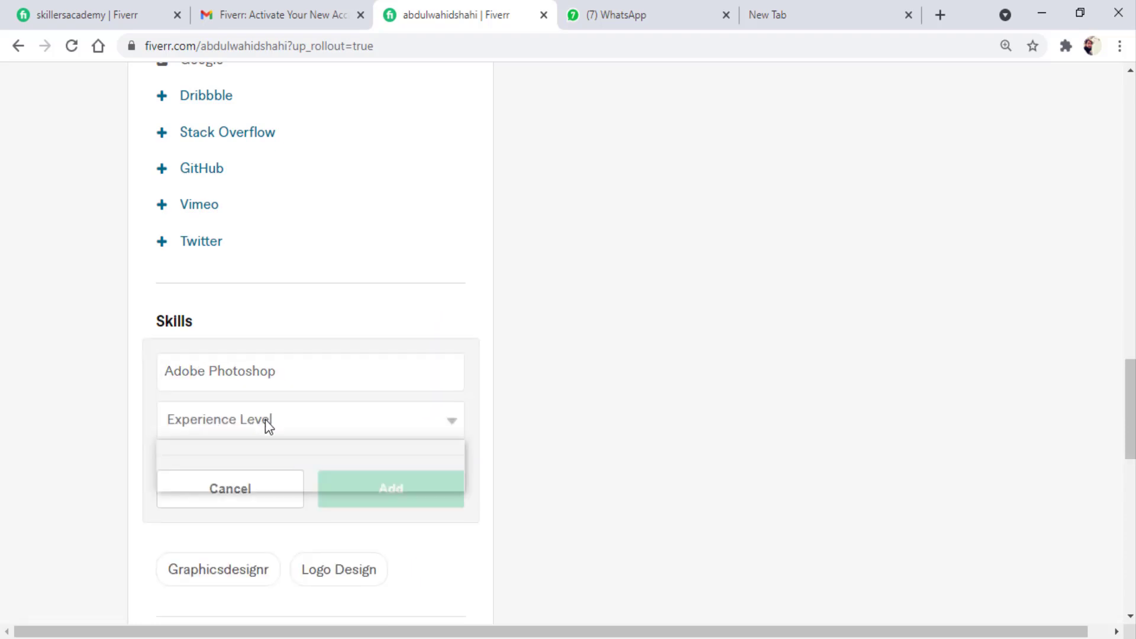
left_click(237, 481)
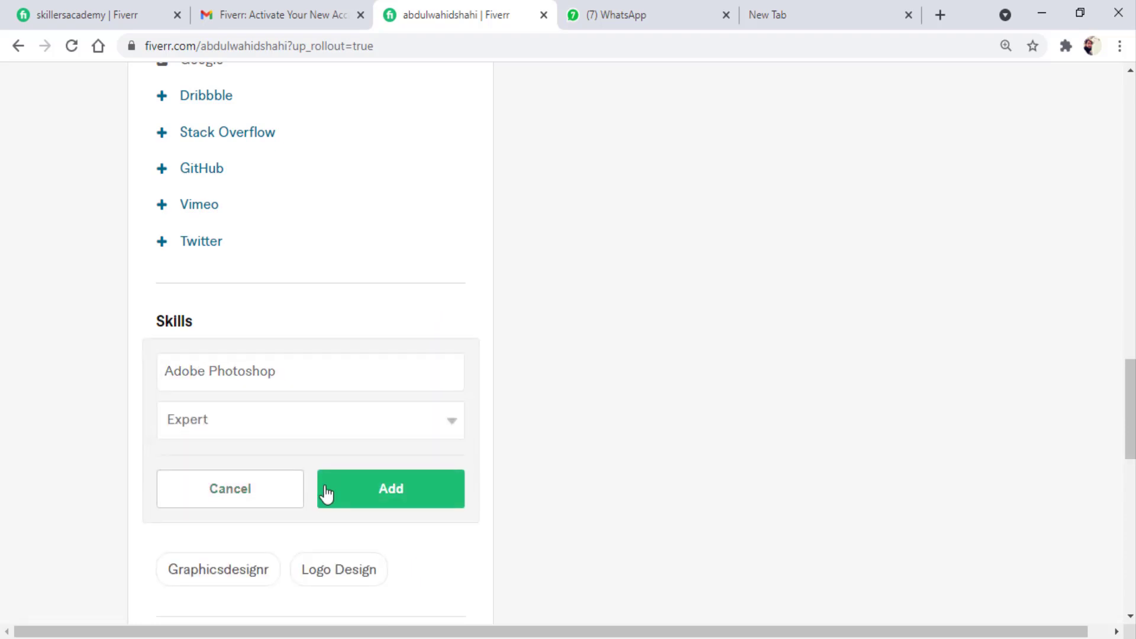
left_click(325, 495)
Add Flyer Design and Adobe Ilustrator from the suggestions at Intermediate level.
left_click(318, 535)
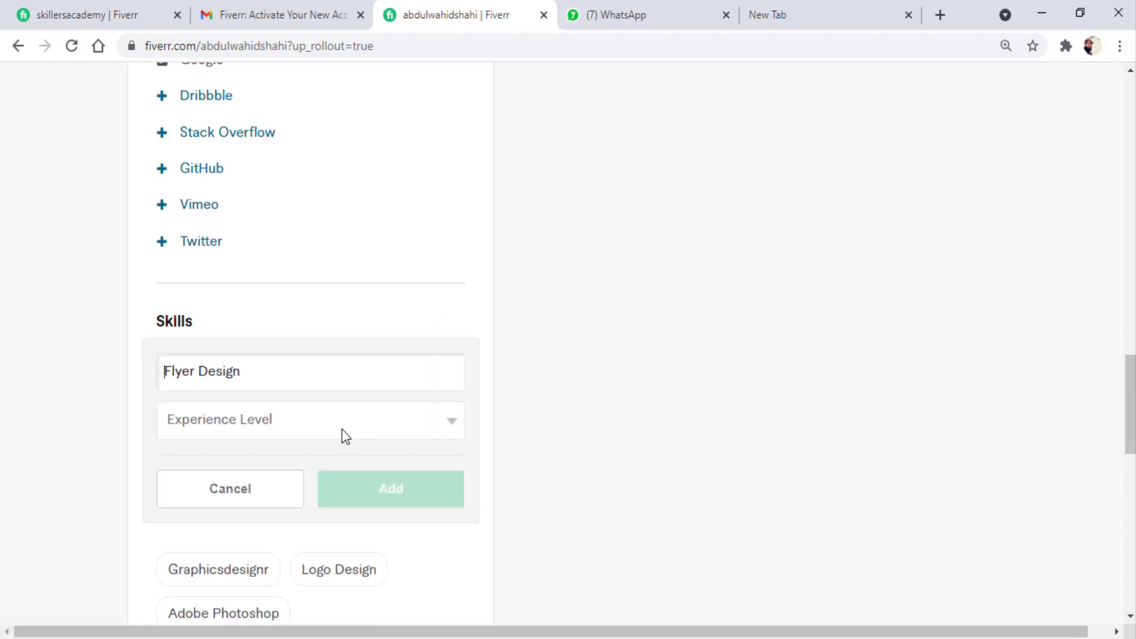
left_click(340, 426)
left_click(278, 465)
left_click(372, 510)
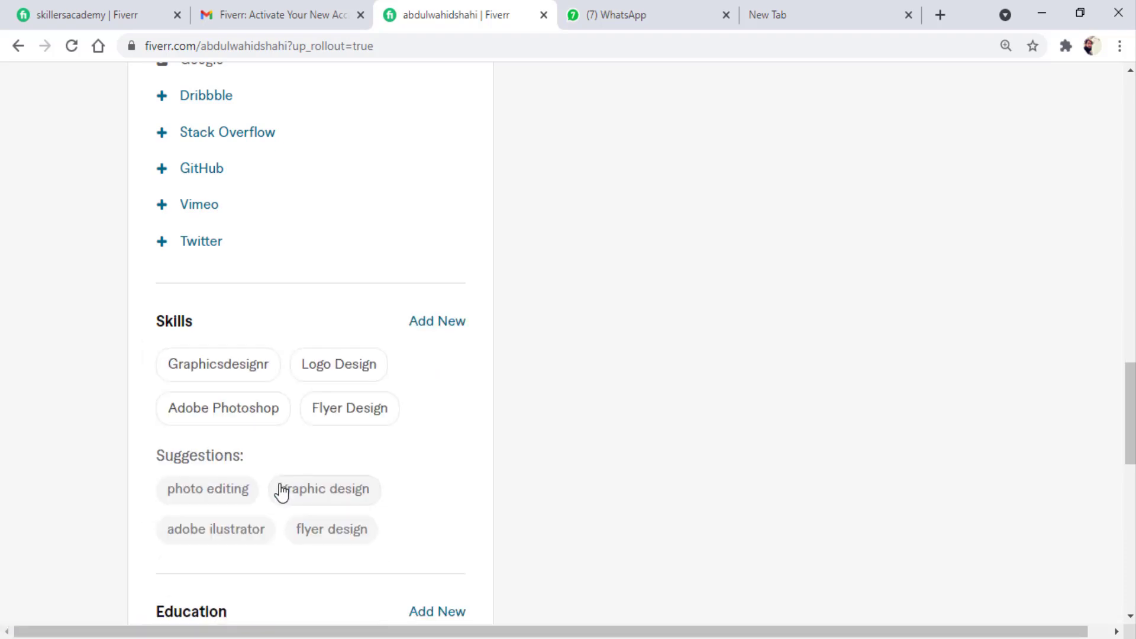
left_click(217, 529)
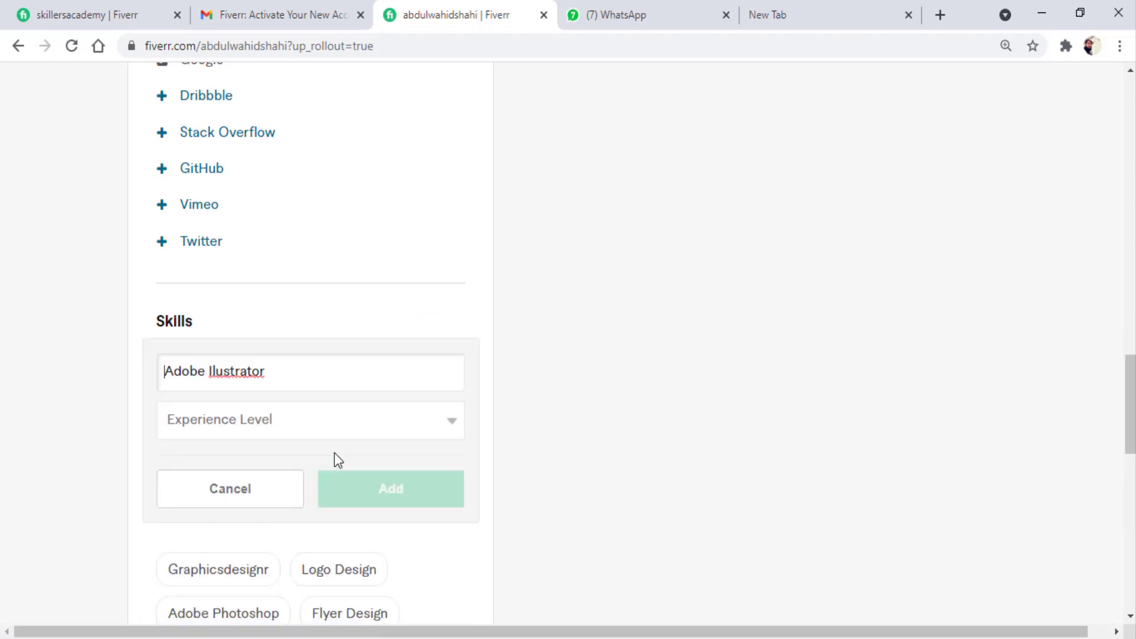
left_click(342, 426)
left_click(300, 468)
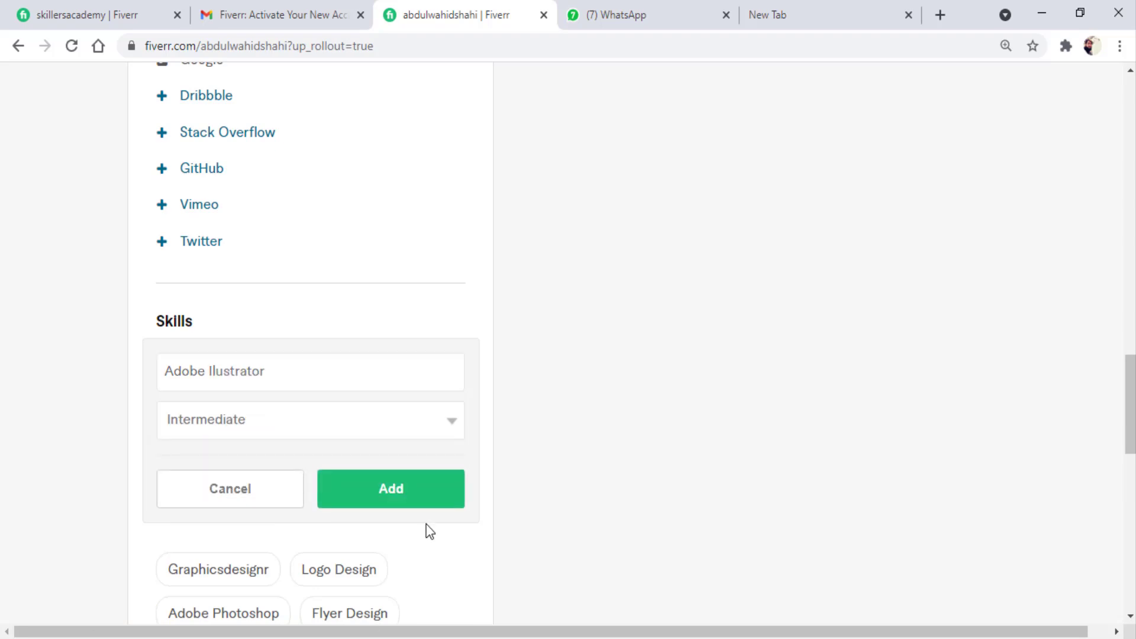
Cancel the extra empty skill entry, leaving five skills listed.
scroll(307, 492, "down", 3)
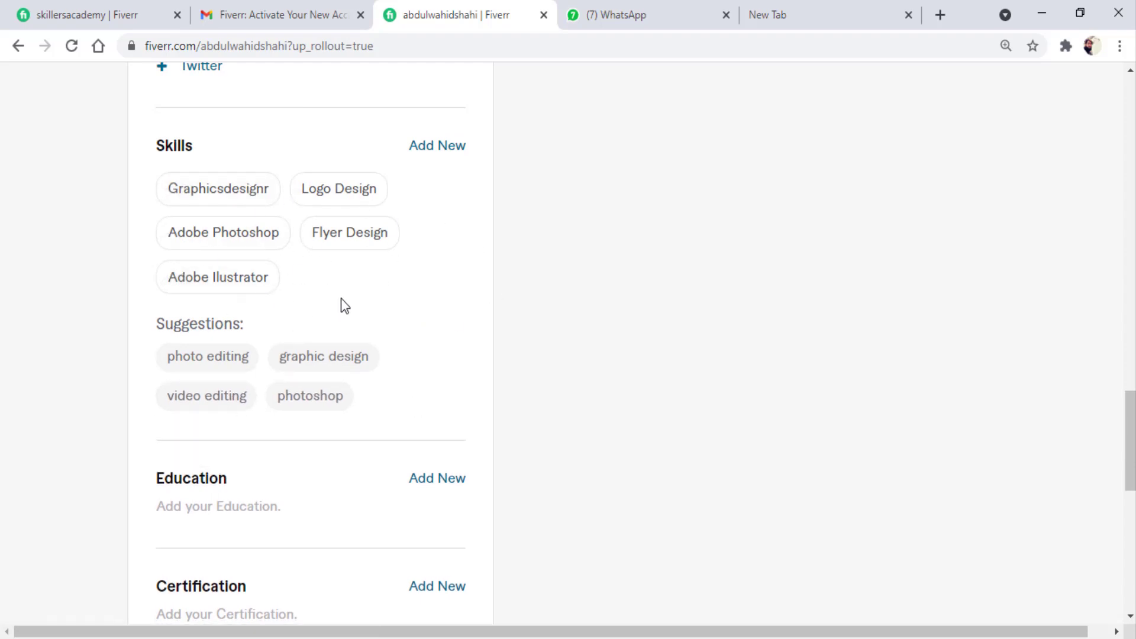
scroll(337, 331, "down", 1)
scroll(345, 278, "up", 1)
mouse_move(330, 144)
left_click(457, 155)
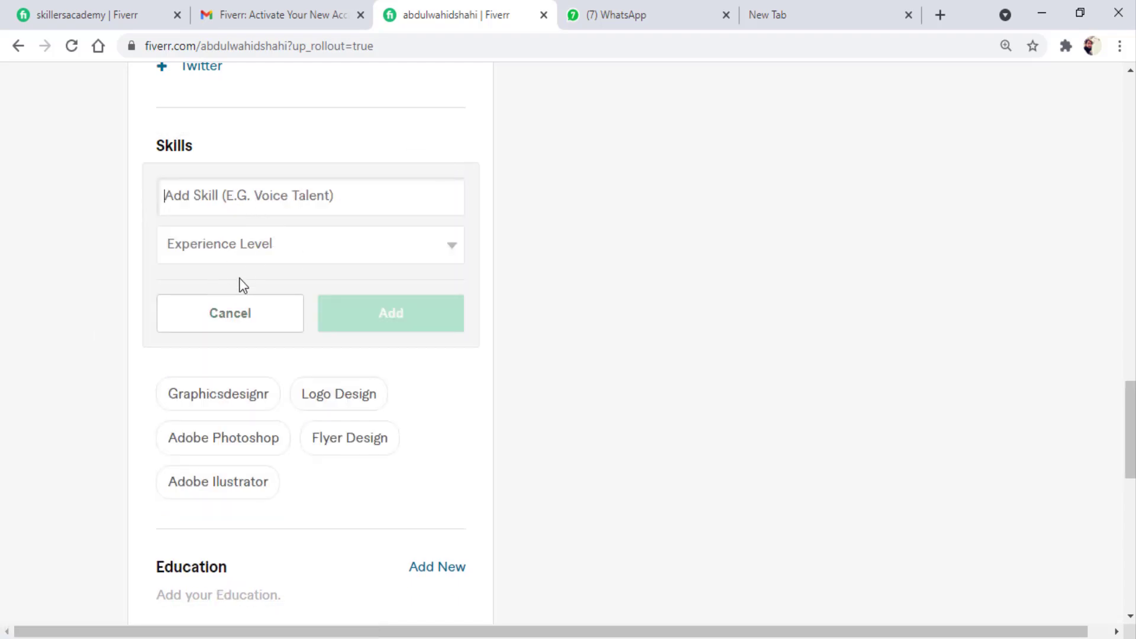
left_click(241, 315)
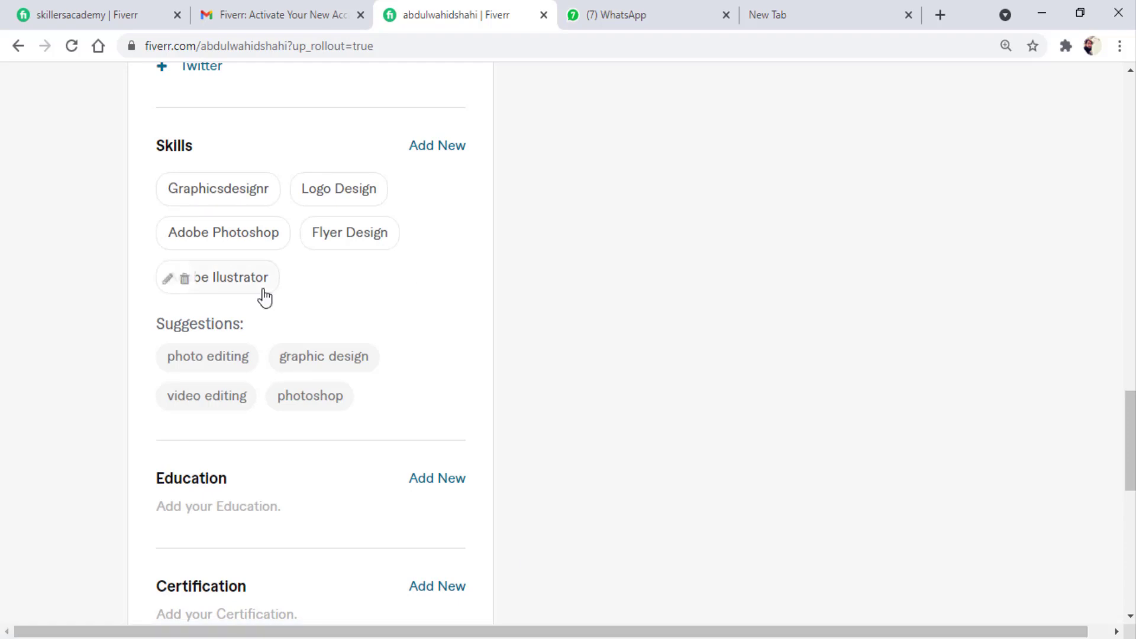
scroll(262, 297, "down", 1)
scroll(262, 289, "down", 1)
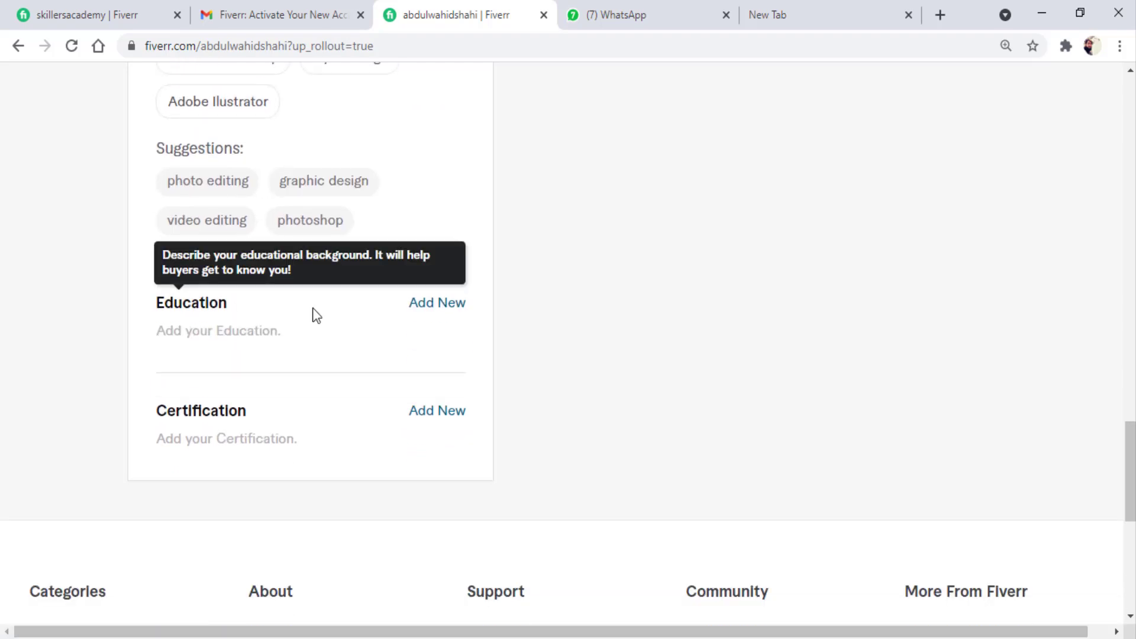
Add a new education entry with country Pakistan and college Punjab University.
left_click(426, 309)
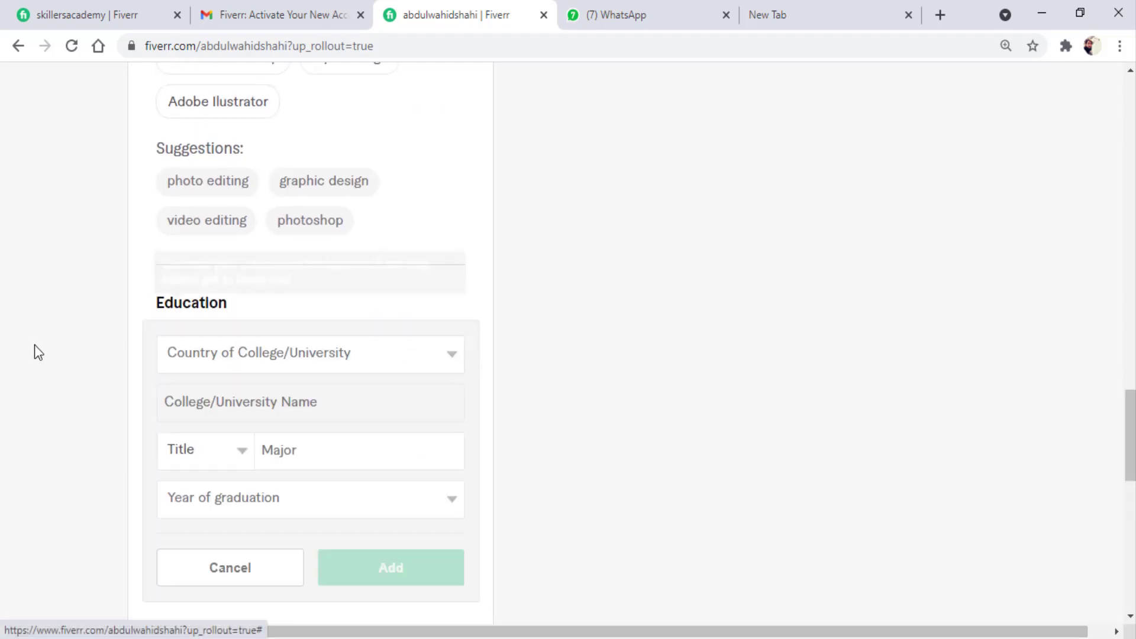
left_click(298, 355)
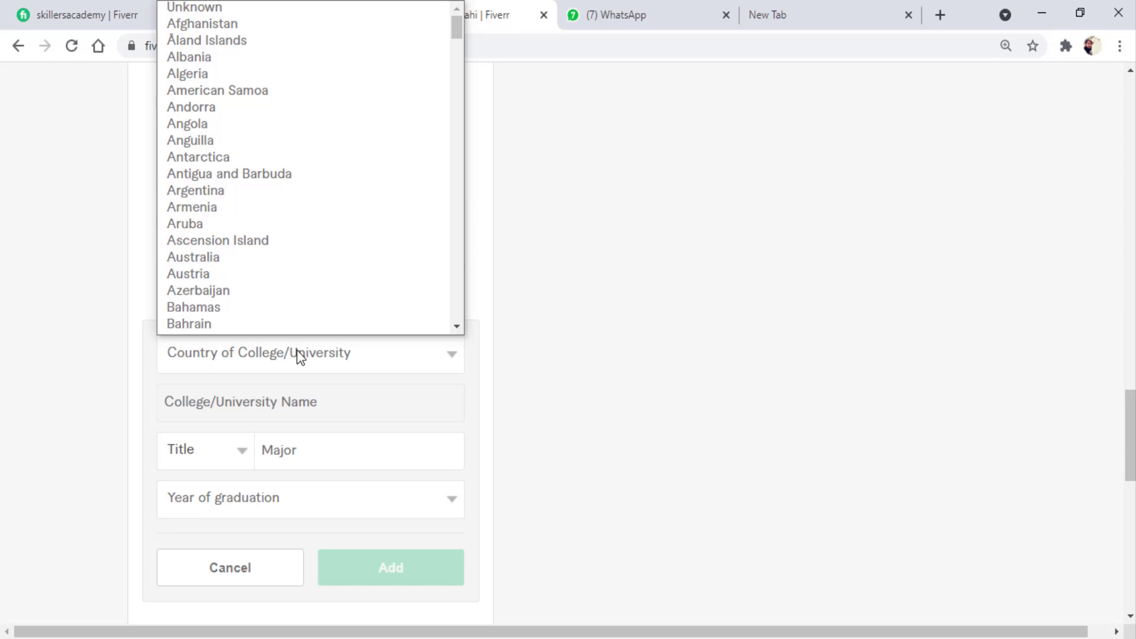
left_click(299, 355)
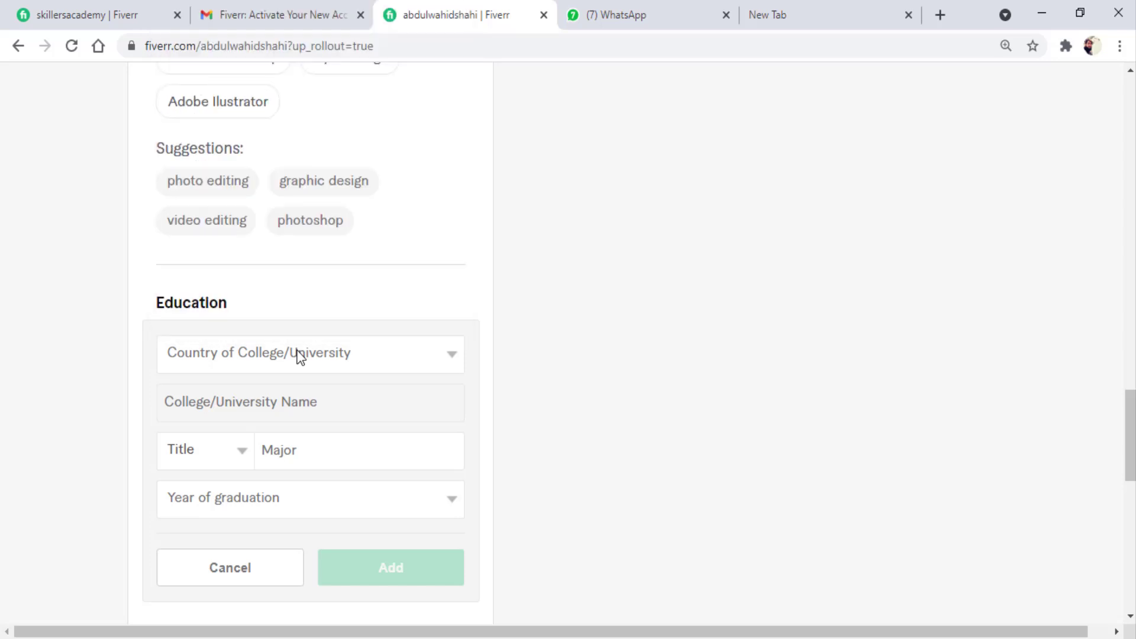
left_click(256, 367)
key("p")
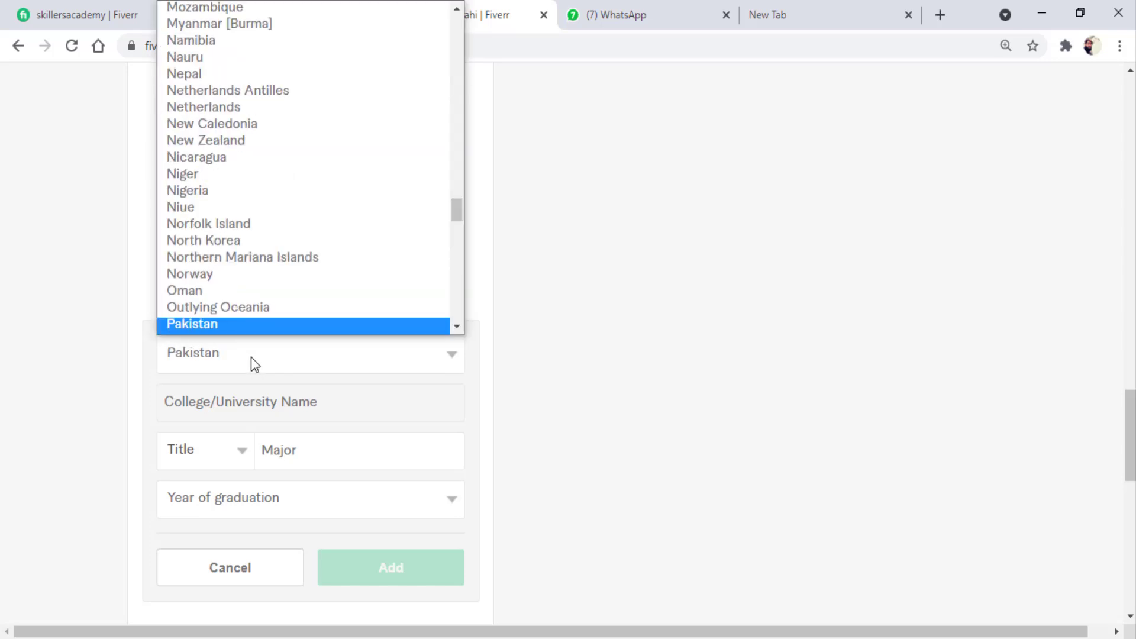
left_click(257, 326)
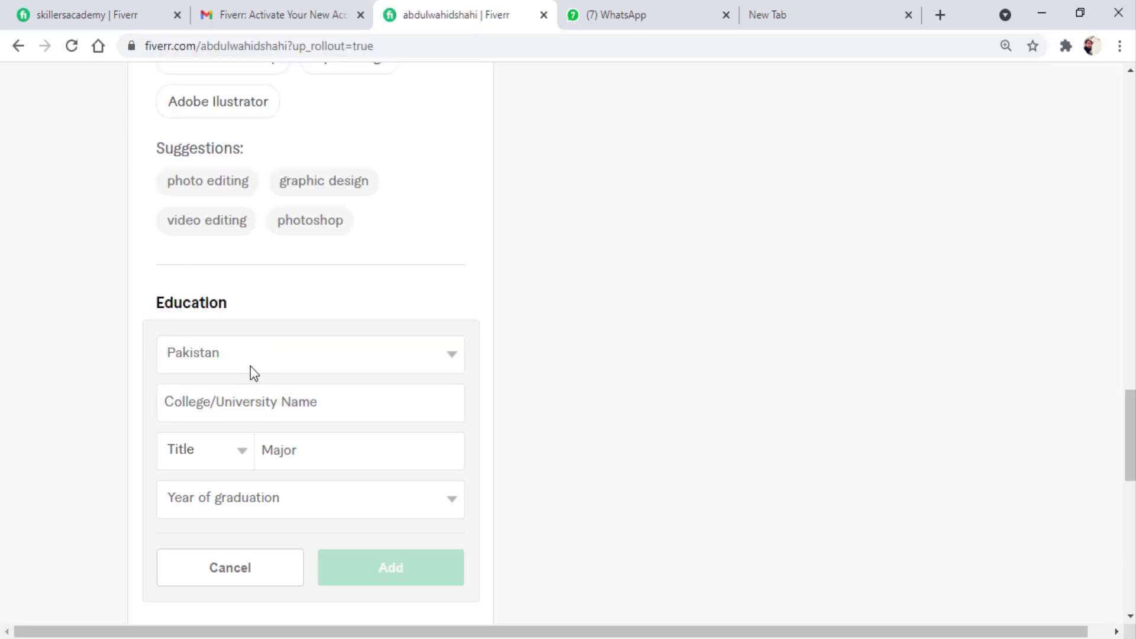
left_click(227, 407)
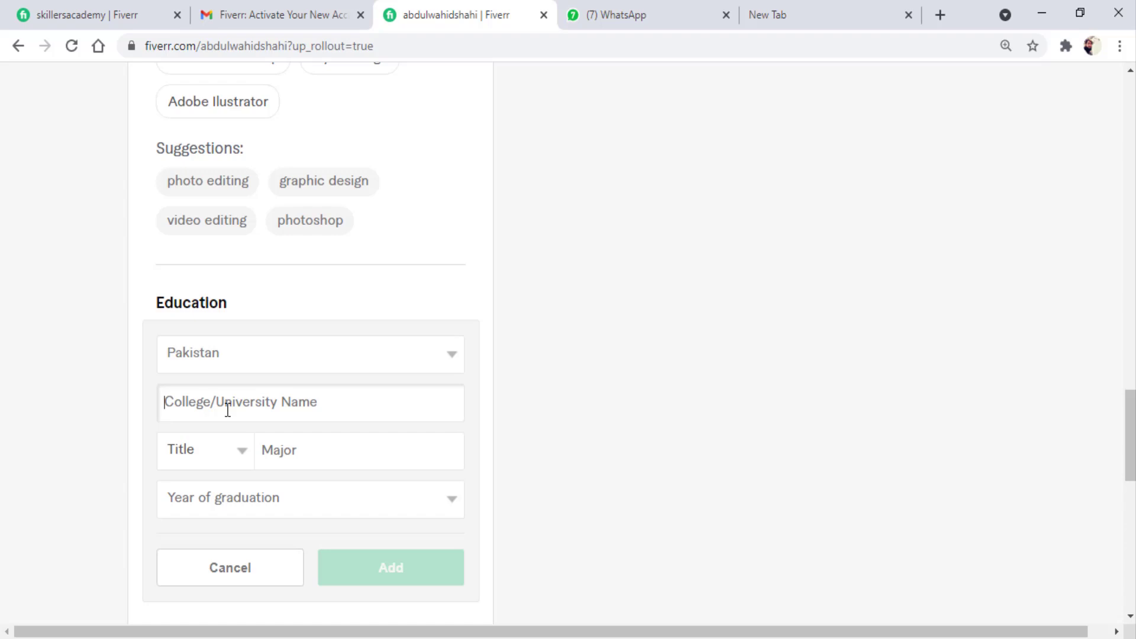
type("P")
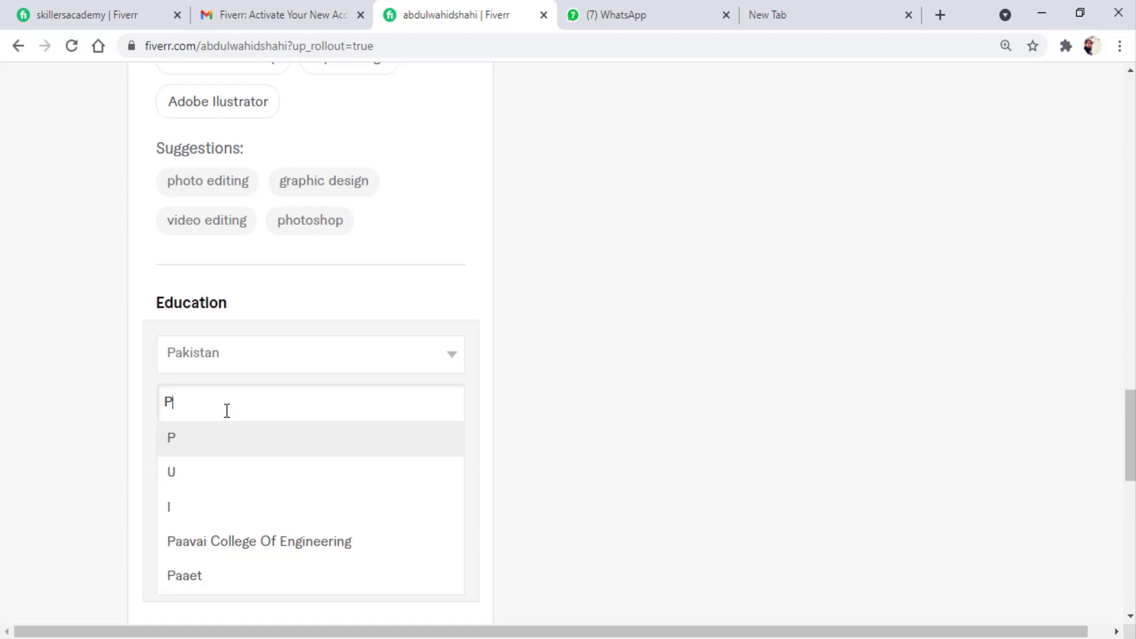
type("unjab")
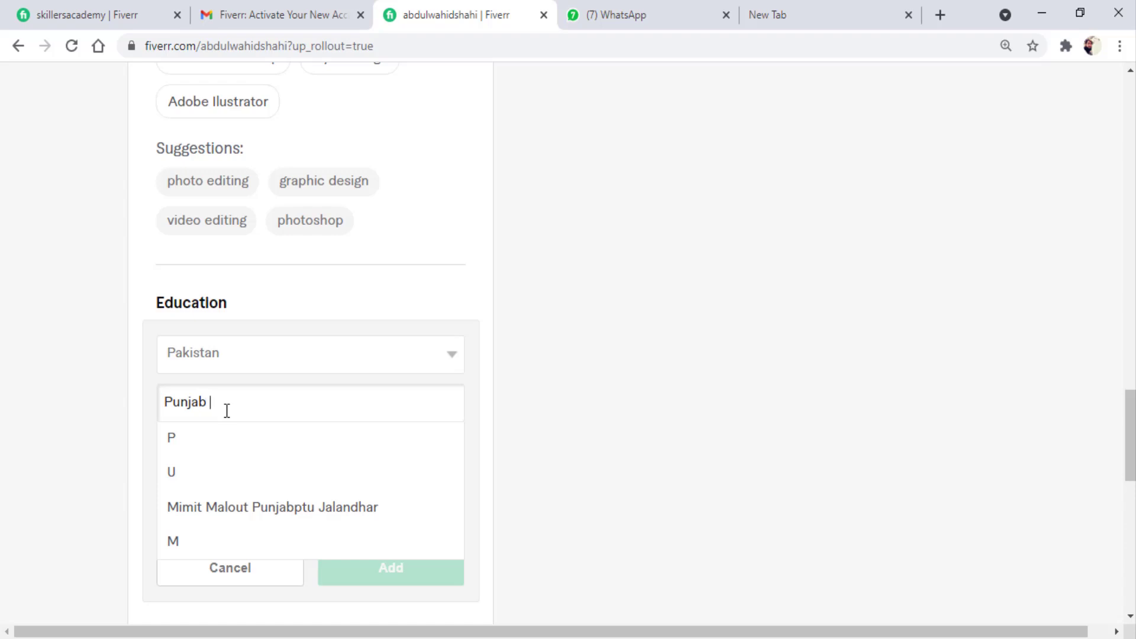
type(" Uni")
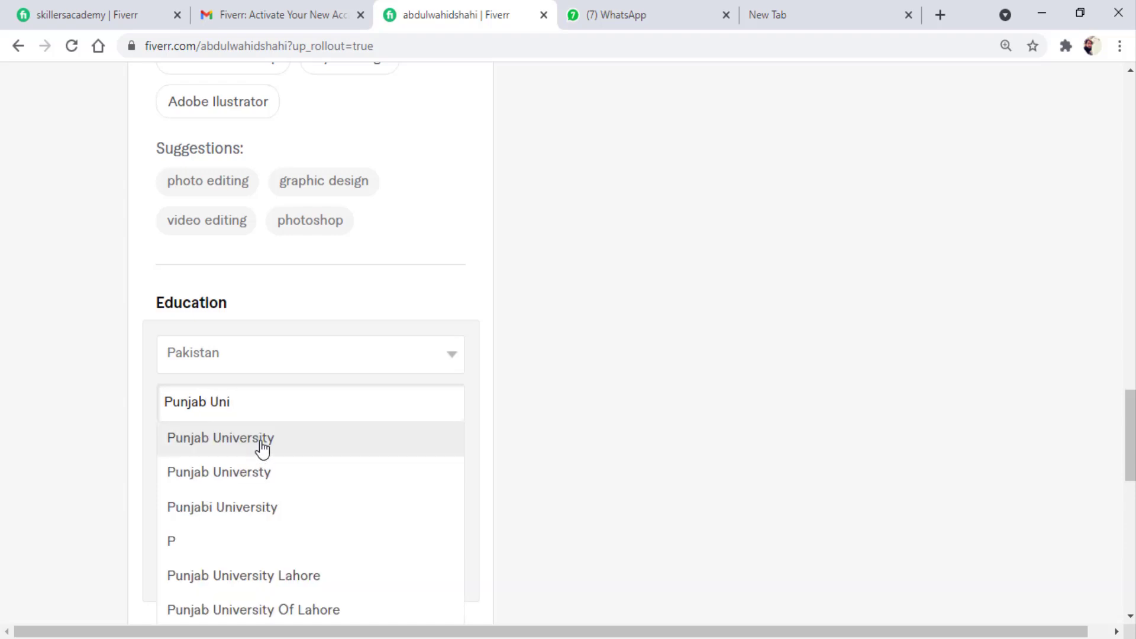
left_click(262, 444)
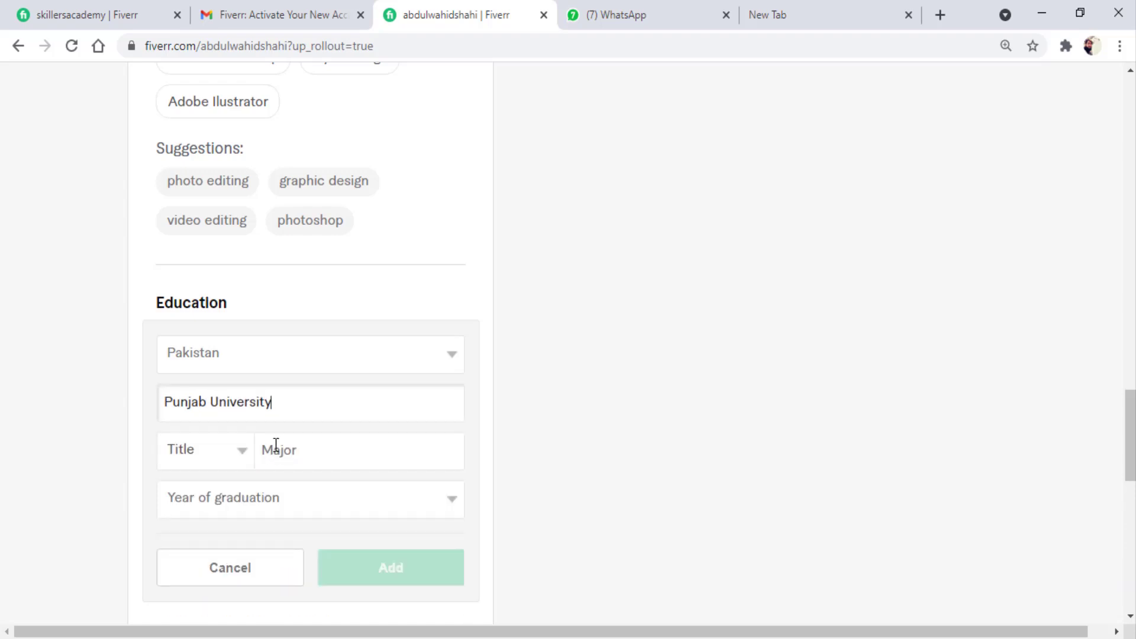
left_click(243, 451)
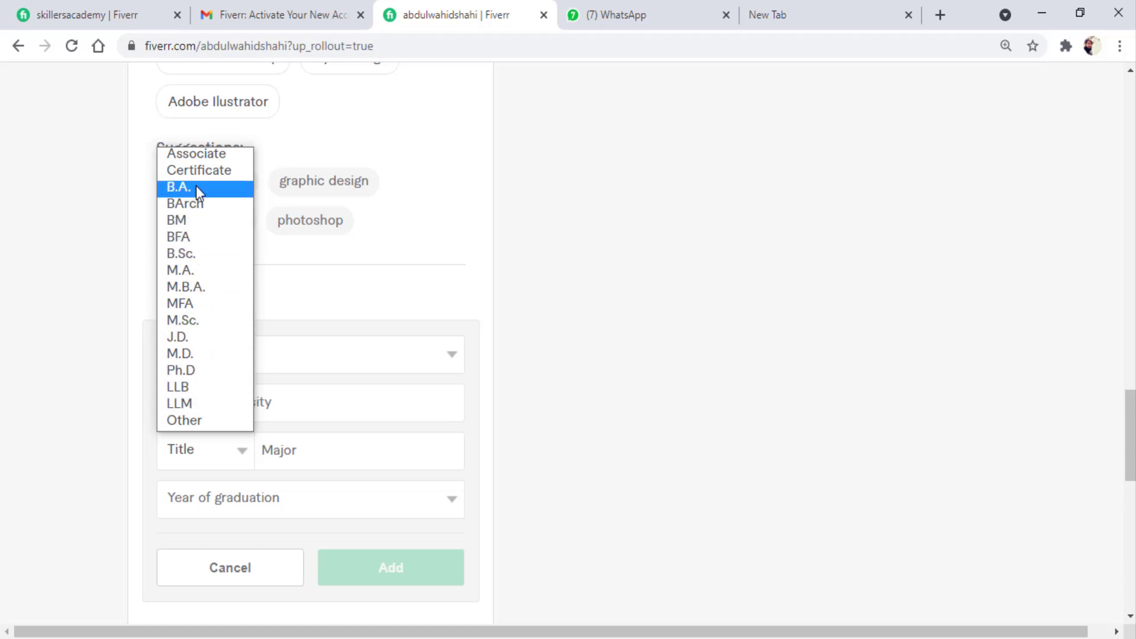
Set the degree title to Other and the major to Computerengineering.
left_click(200, 417)
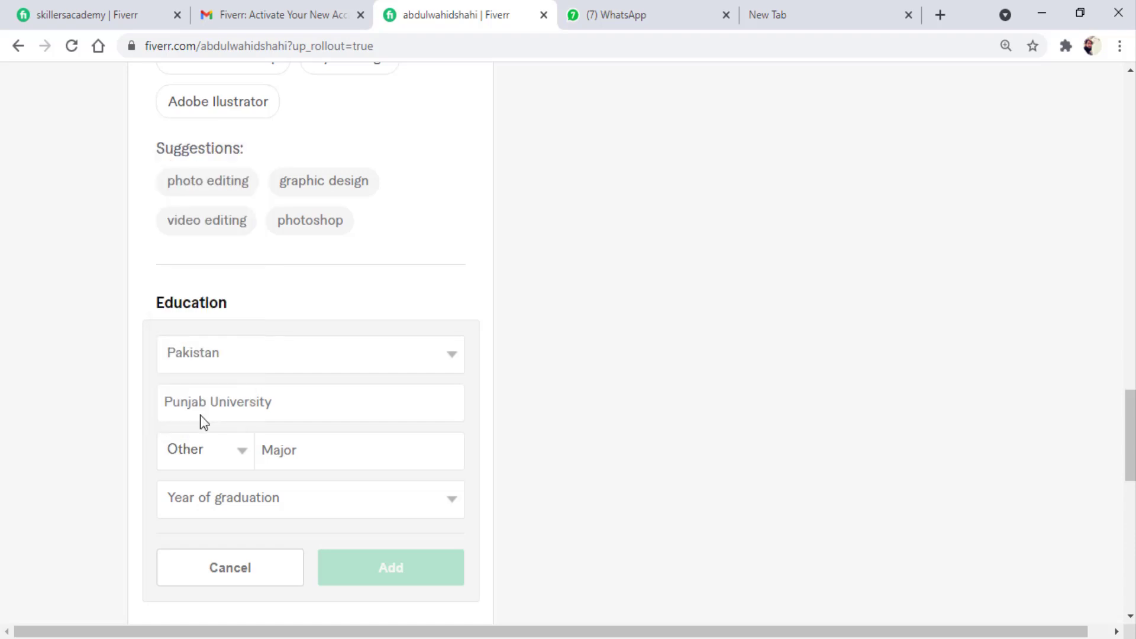
left_click(306, 449)
type("BBA")
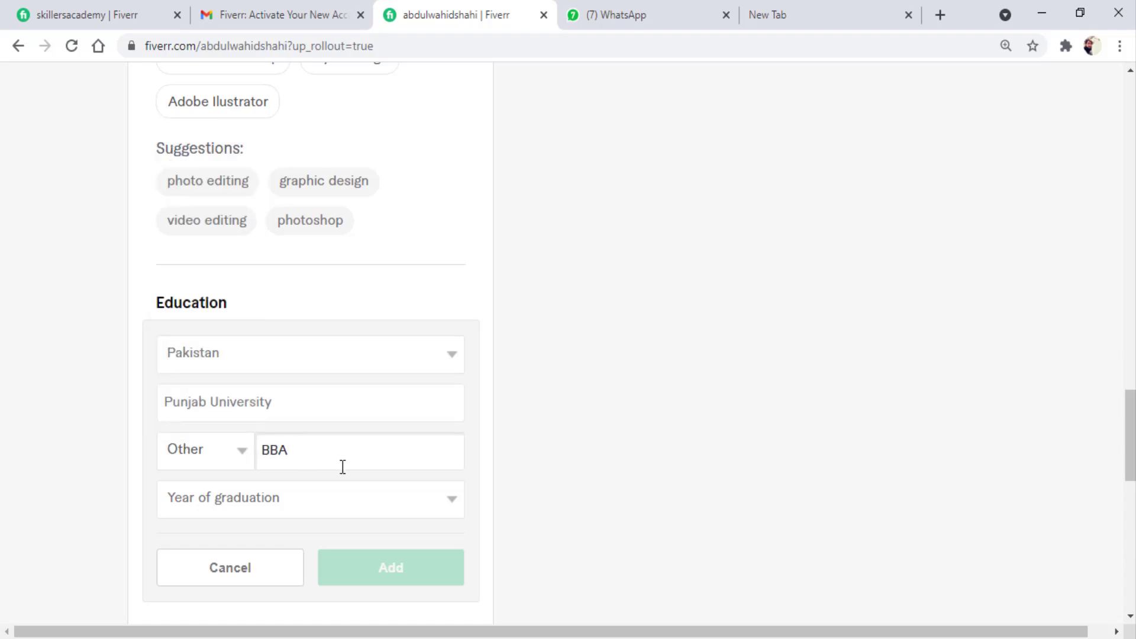
left_click(156, 530)
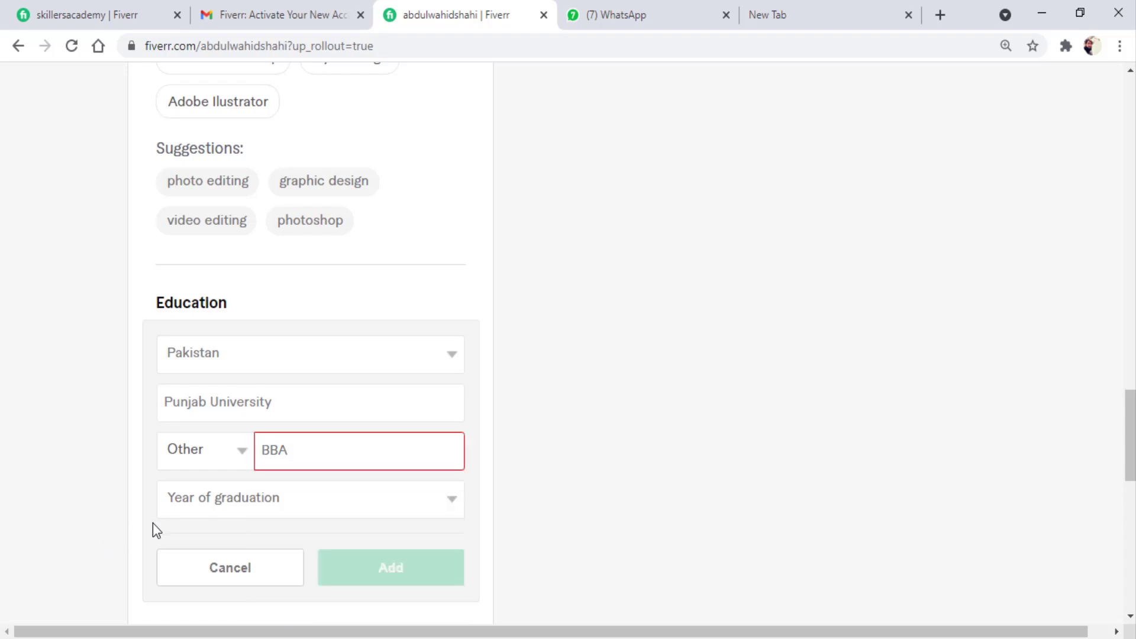
left_click(328, 448)
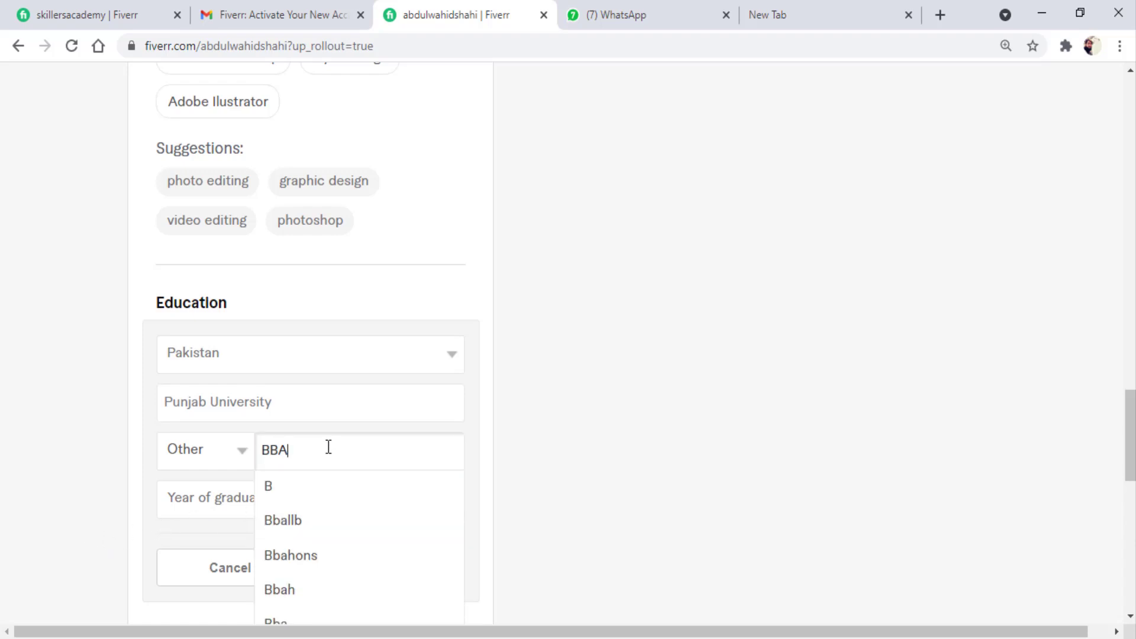
key("BackSpace")
key("BackSpace")
key("BackSpace")
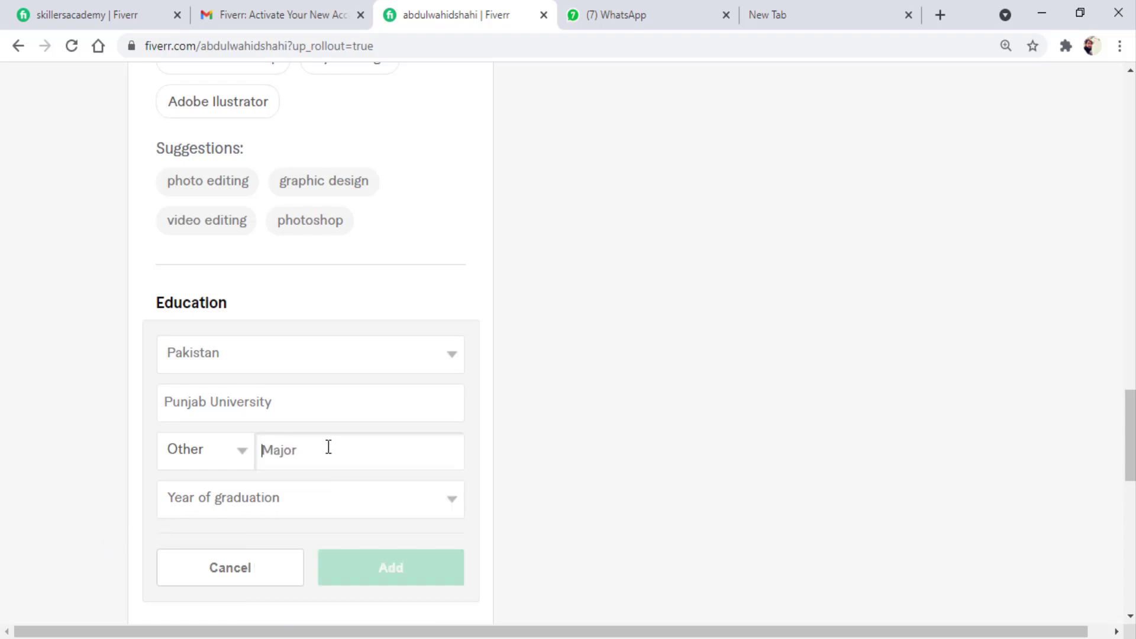
type("Comm")
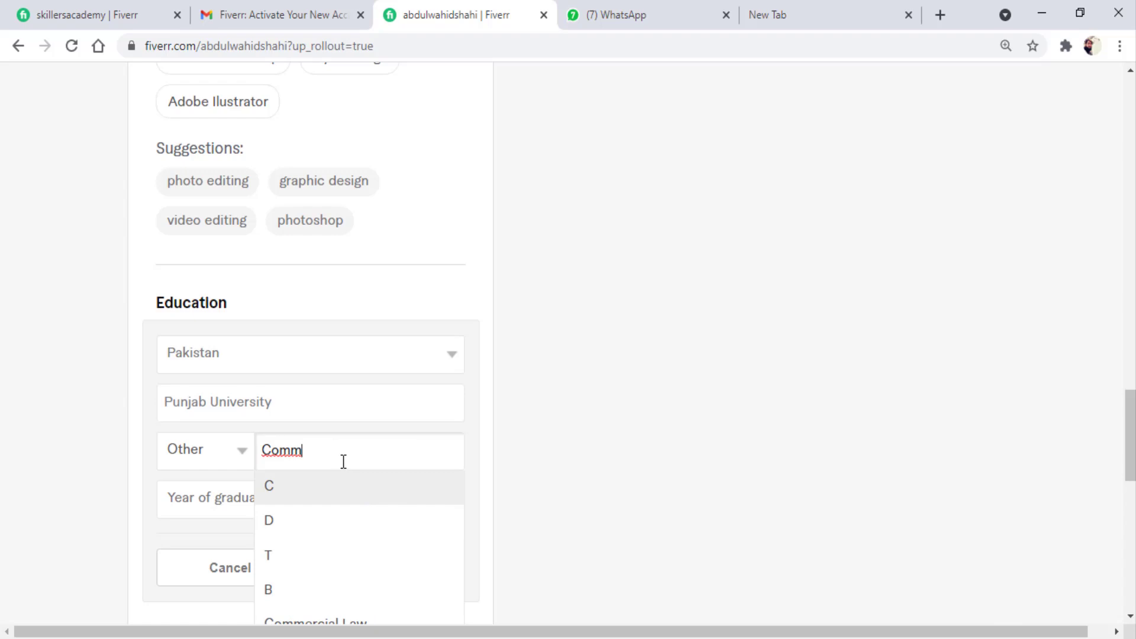
key("BackSpace")
type("puterengineering")
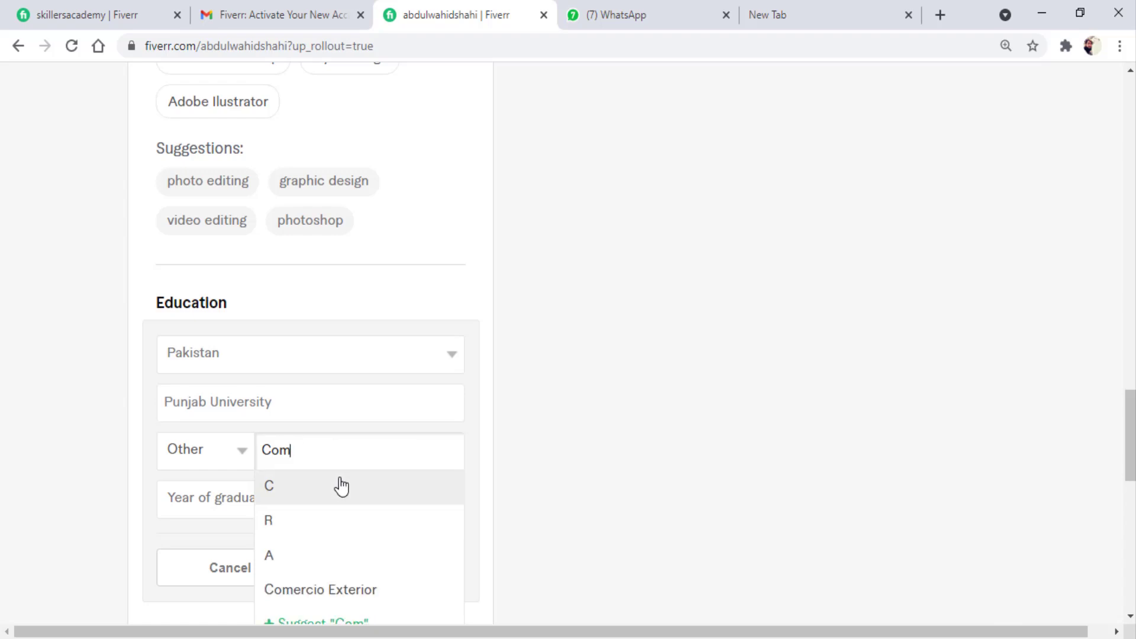
scroll(343, 488, "down", 1)
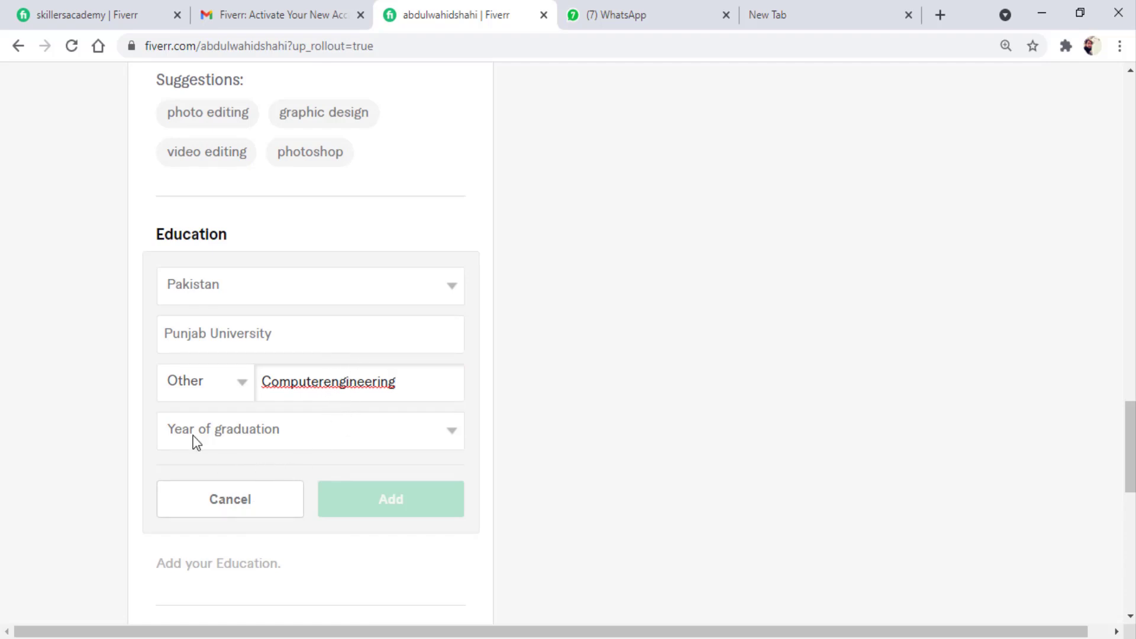
Set the graduation year to 2013 and add the education entry.
left_click(254, 437)
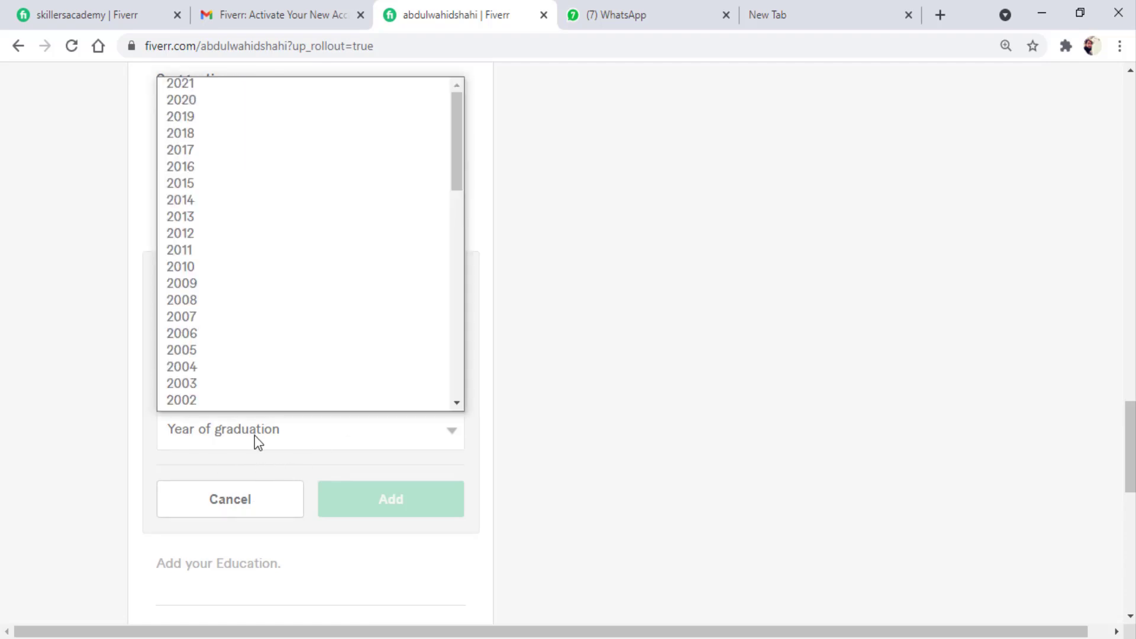
scroll(214, 382, "down", 1)
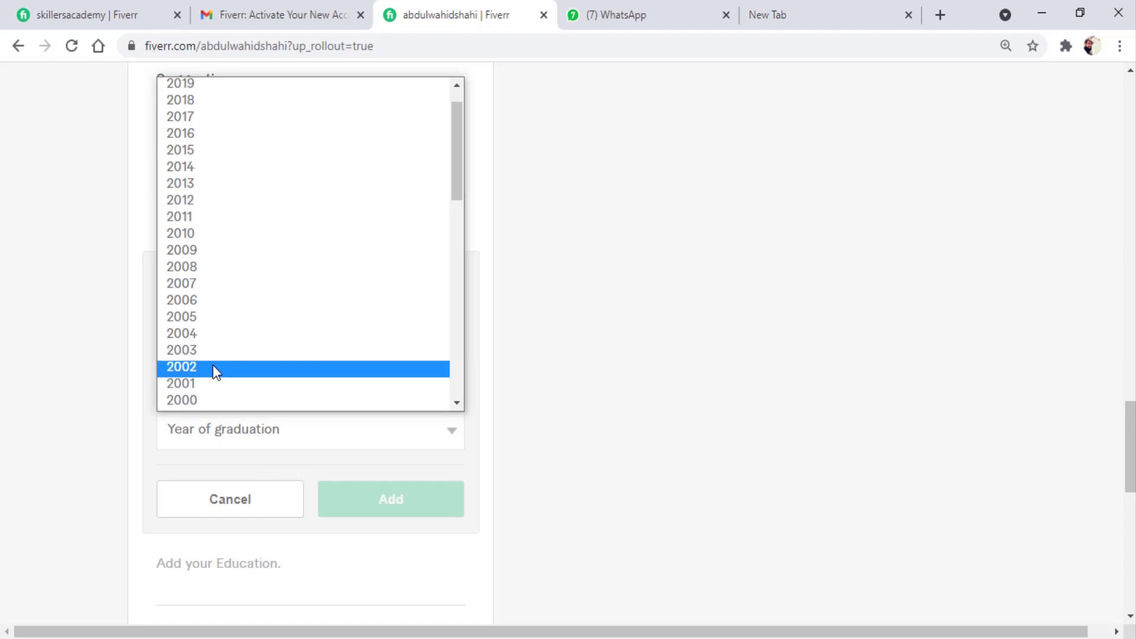
left_click(208, 333)
left_click(299, 424)
key("Escape")
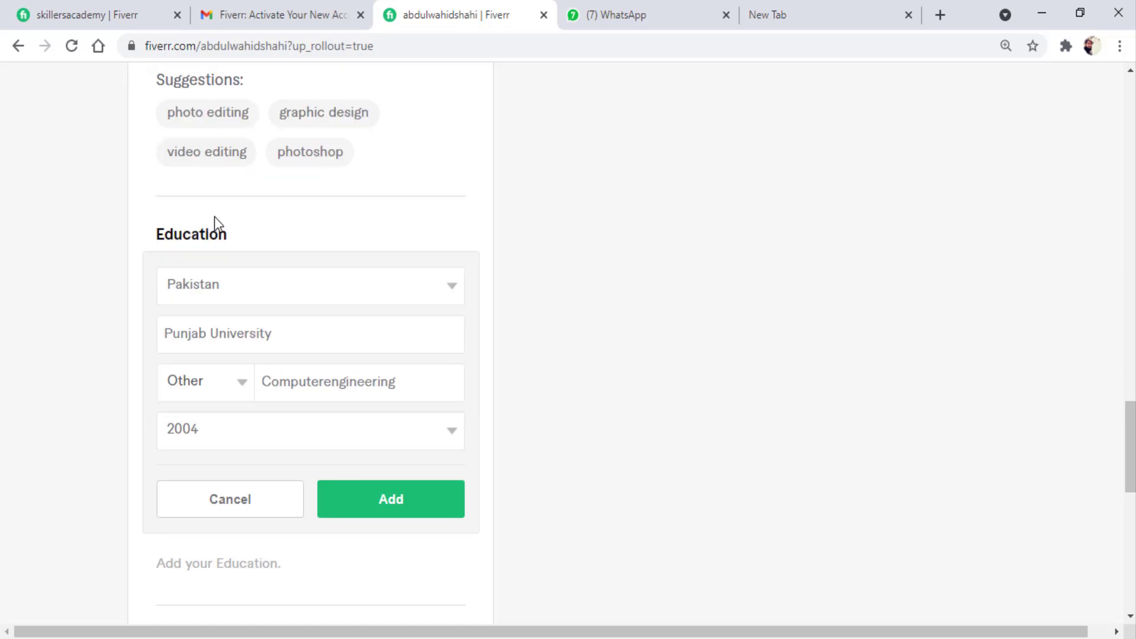
type("2013")
left_click(391, 502)
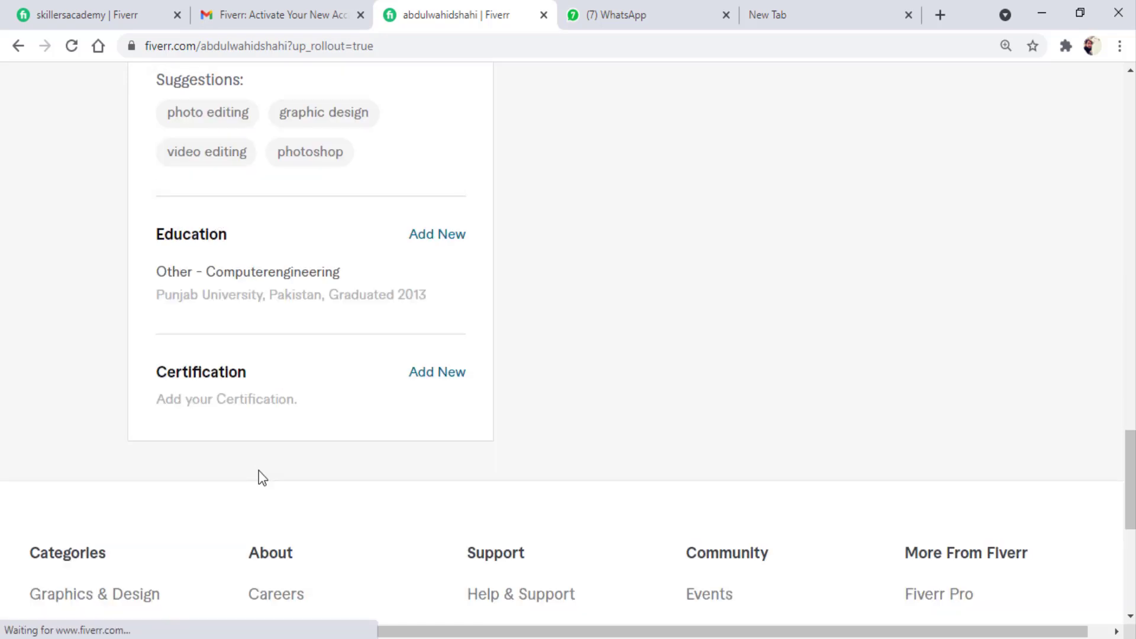
mouse_move(313, 280)
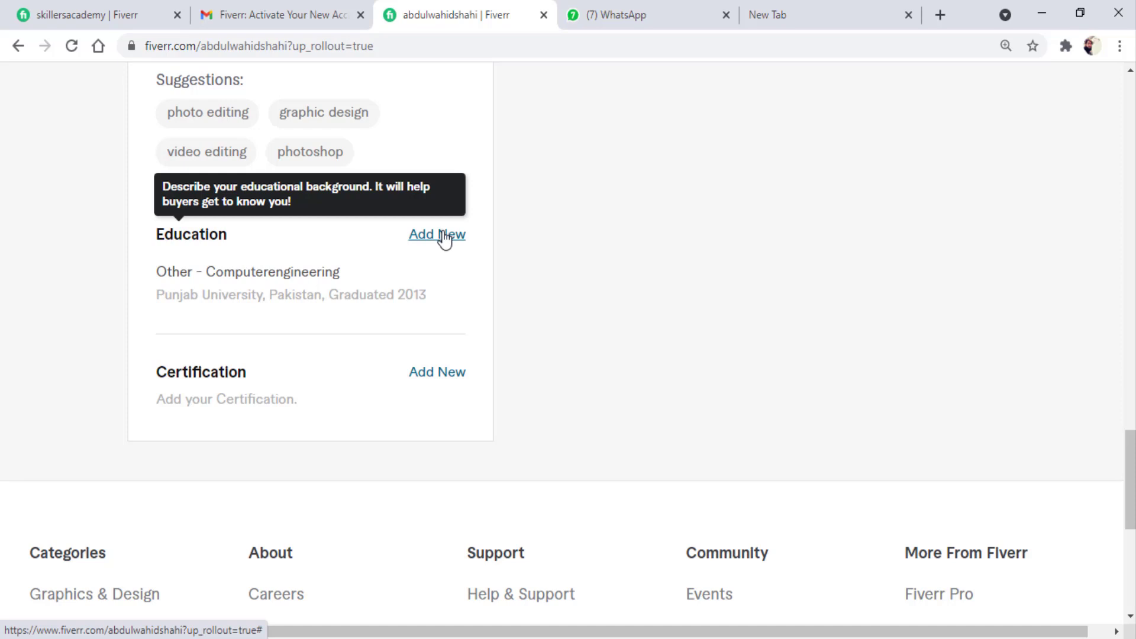
left_click(444, 236)
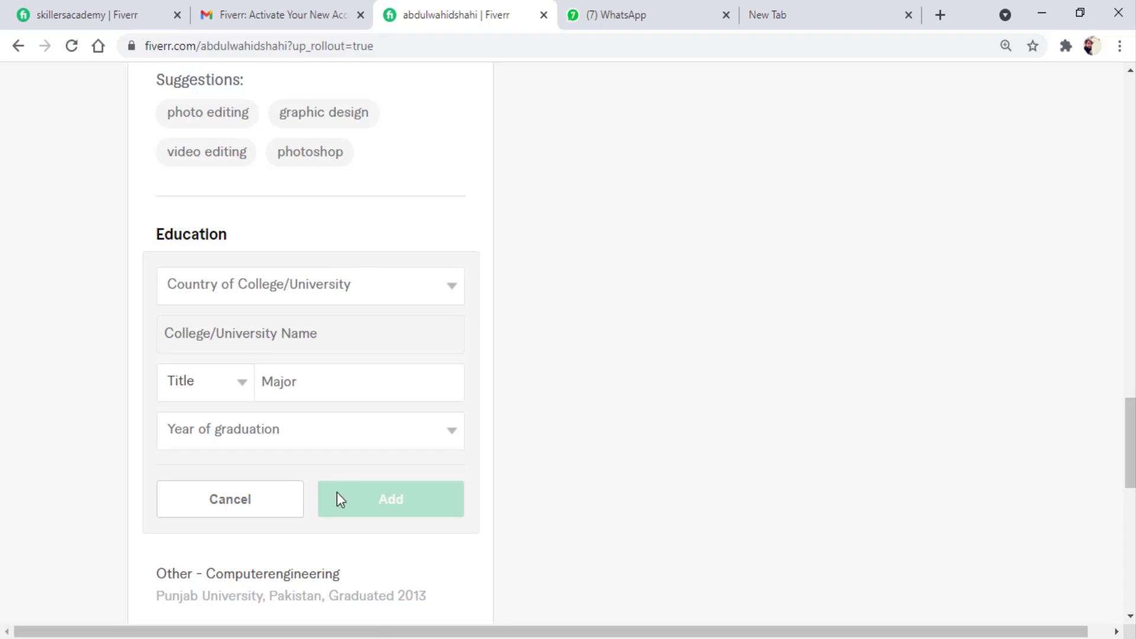
left_click(261, 501)
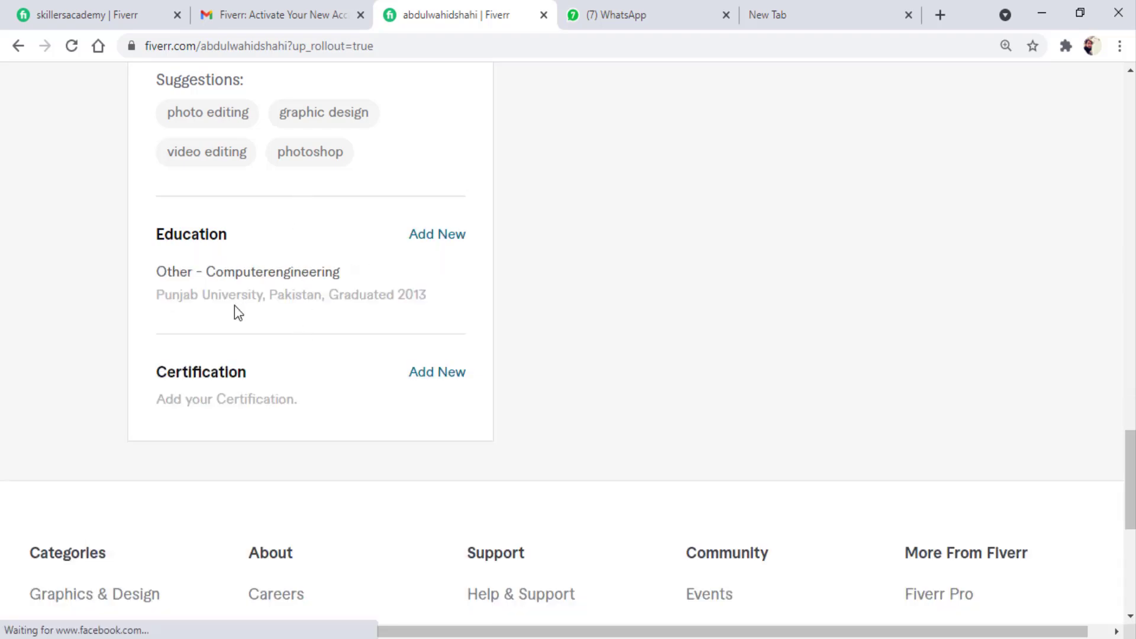
mouse_move(225, 379)
left_click(452, 373)
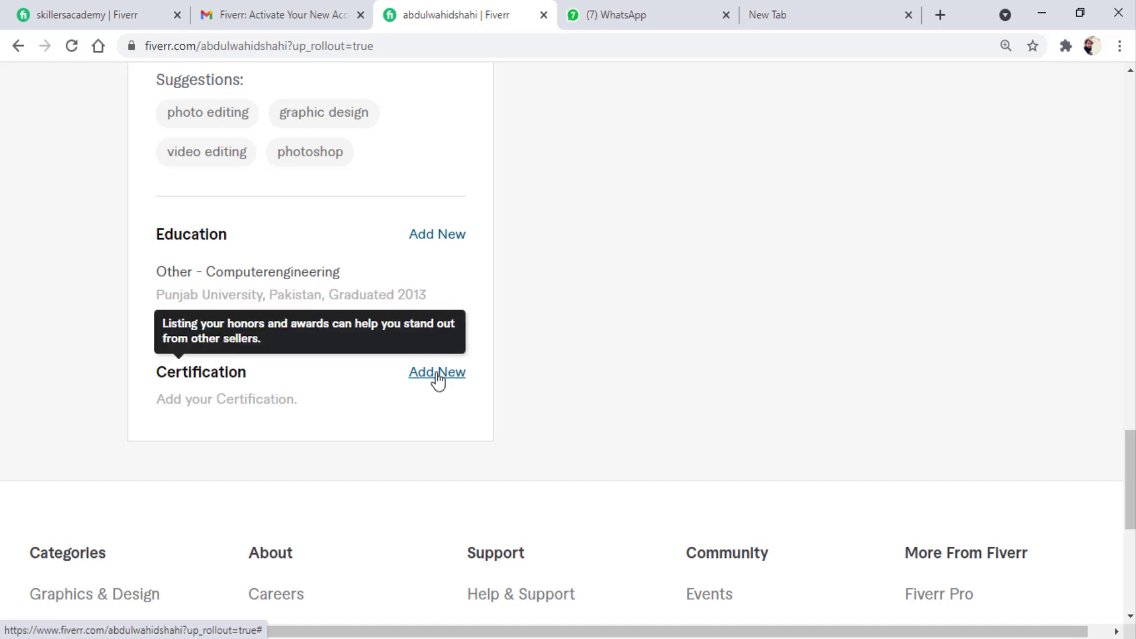
left_click(437, 373)
scroll(319, 374, "down", 1)
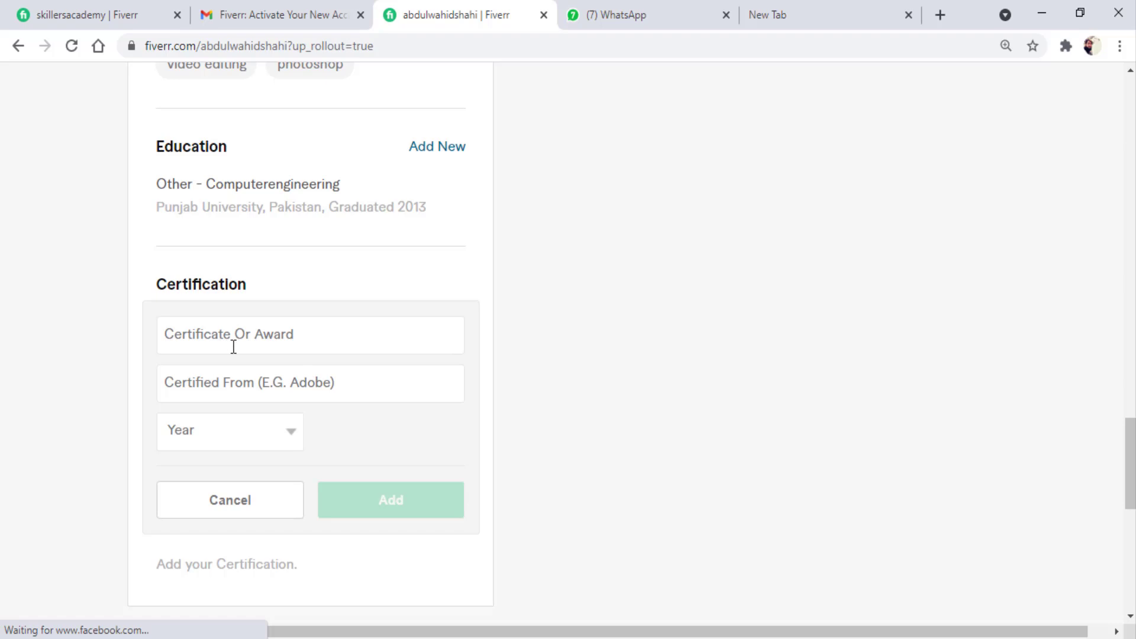
left_click(328, 335)
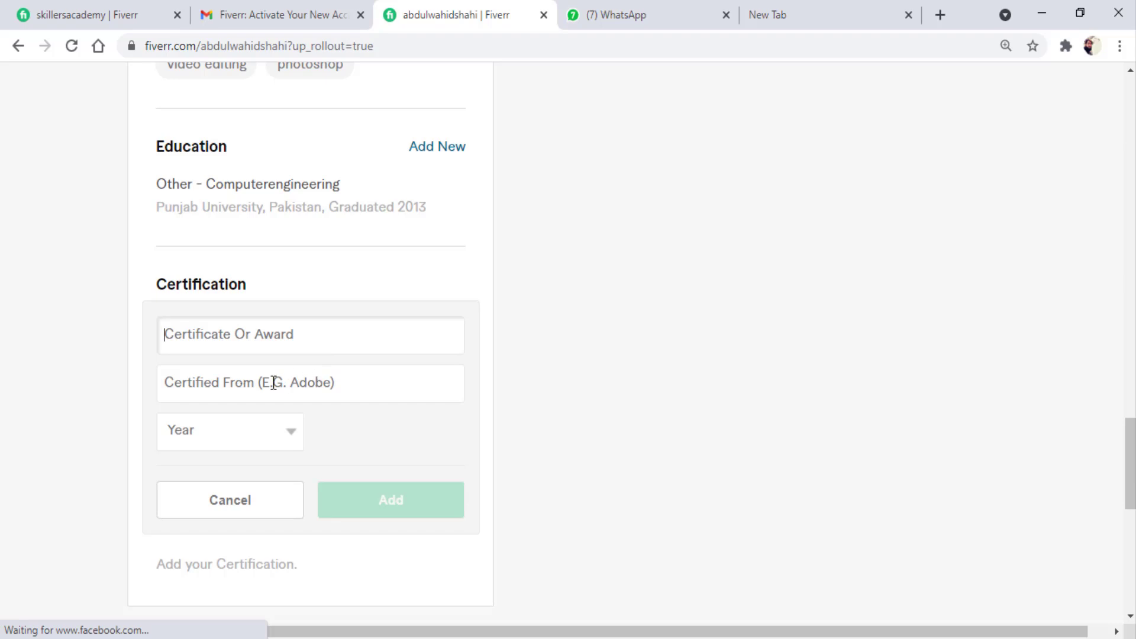
left_click(293, 432)
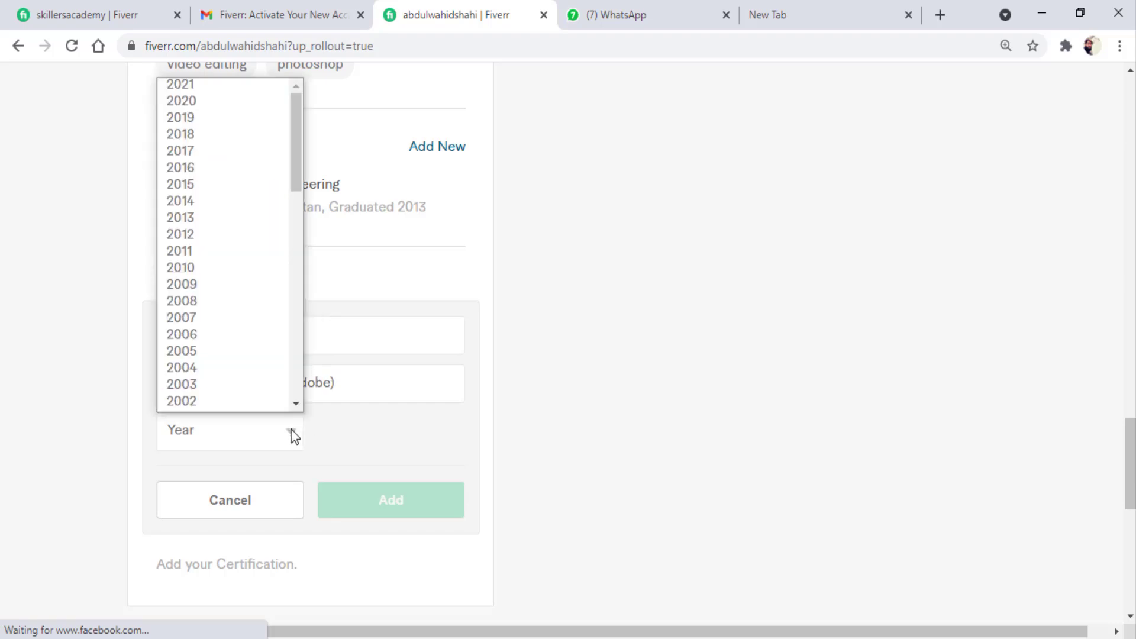
left_click(293, 437)
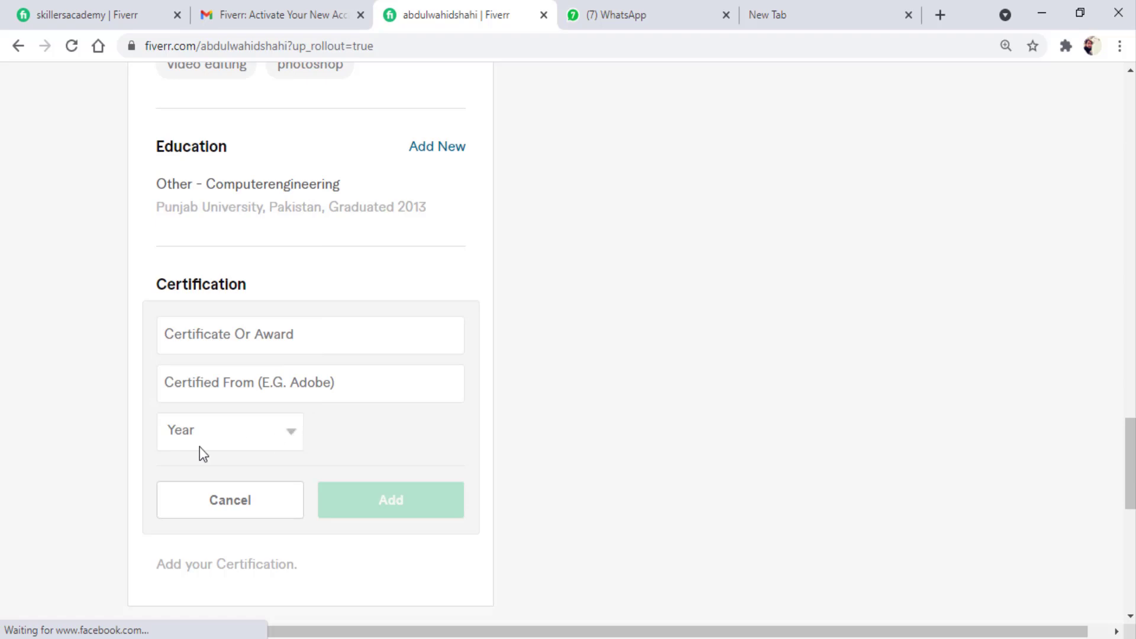
left_click(284, 514)
scroll(331, 355, "up", 1)
scroll(334, 304, "up", 20)
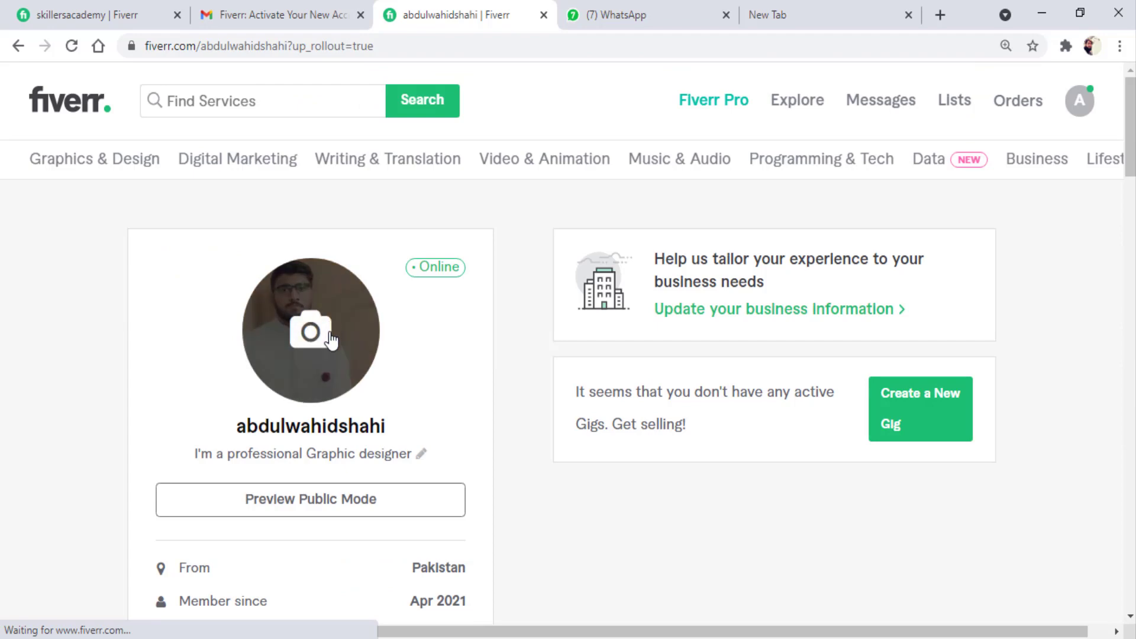
scroll(355, 349, "down", 1)
scroll(381, 464, "down", 10)
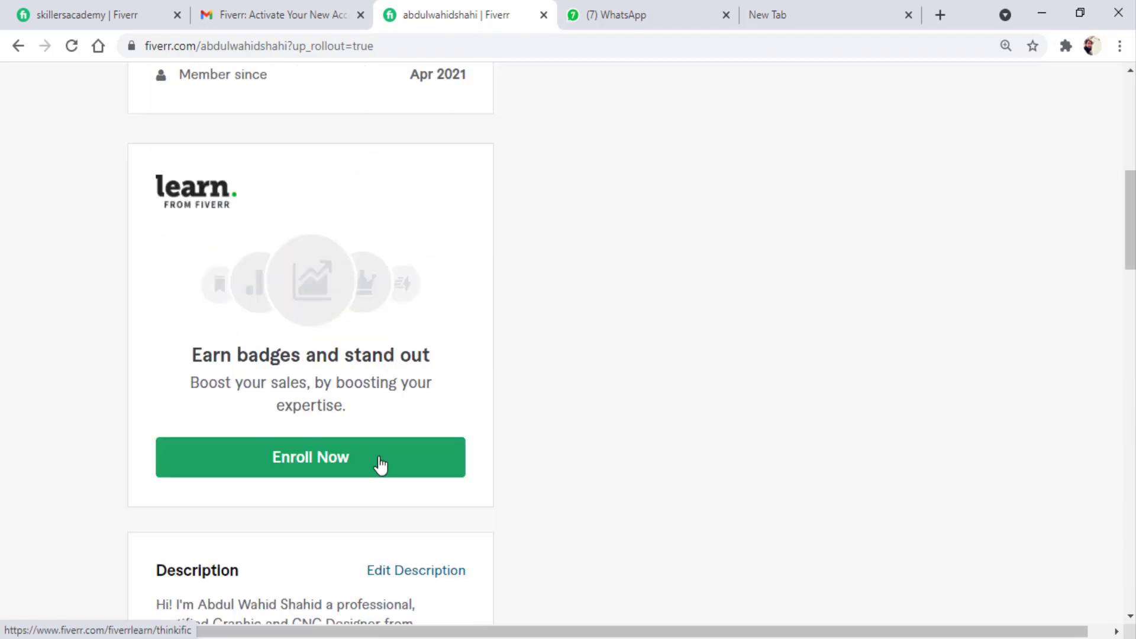
scroll(381, 465, "down", 7)
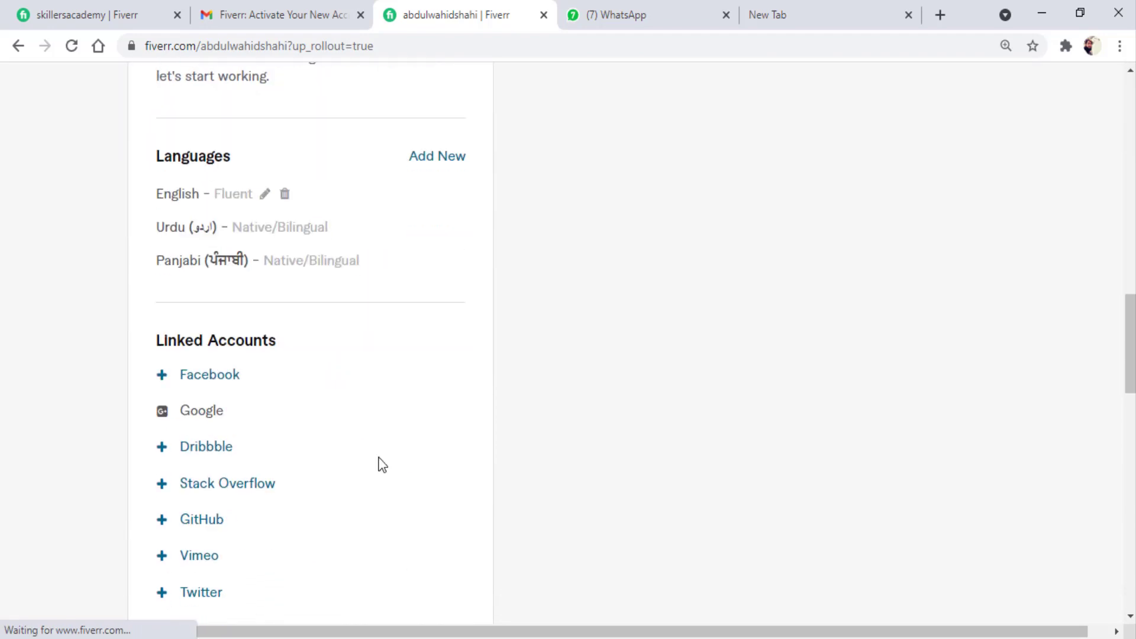
scroll(331, 290, "down", 7)
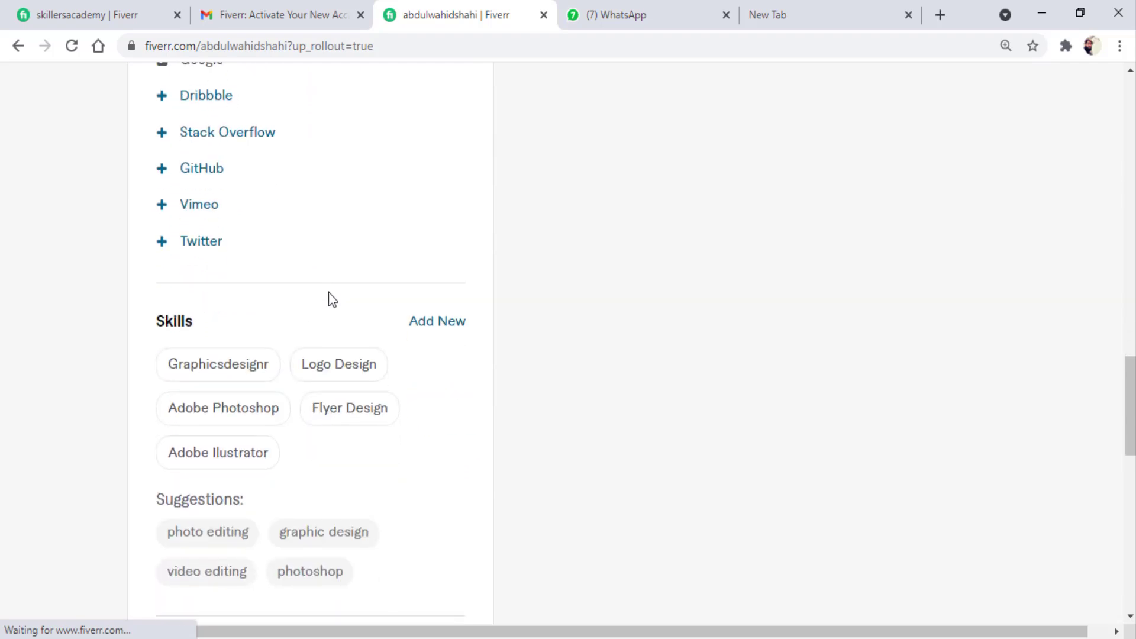
scroll(304, 417, "down", 3)
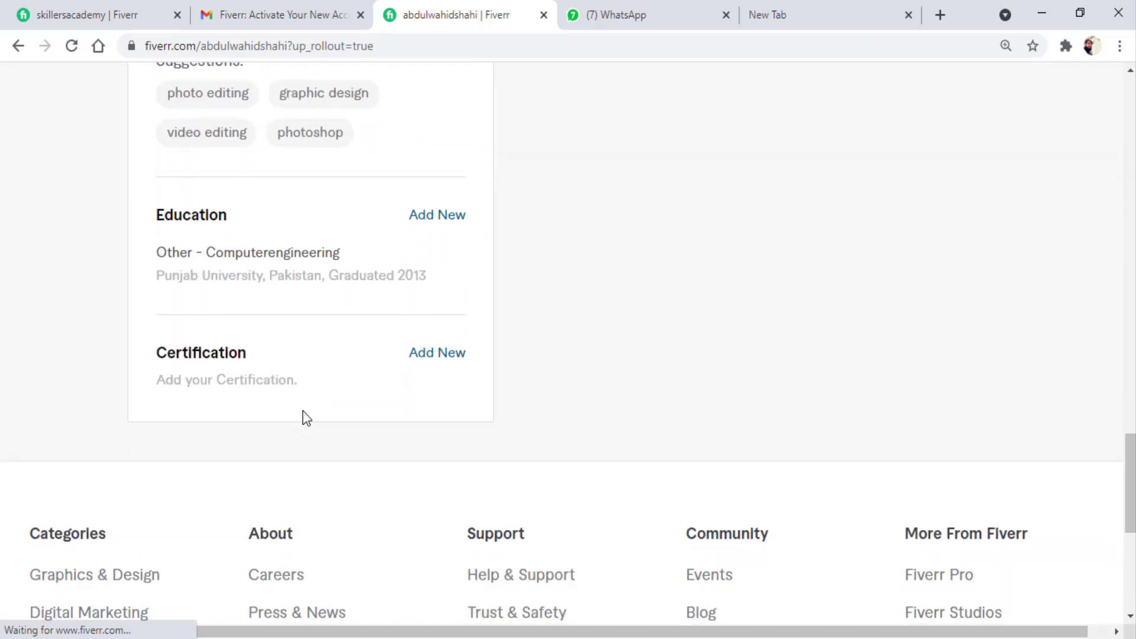
scroll(337, 391, "up", 20)
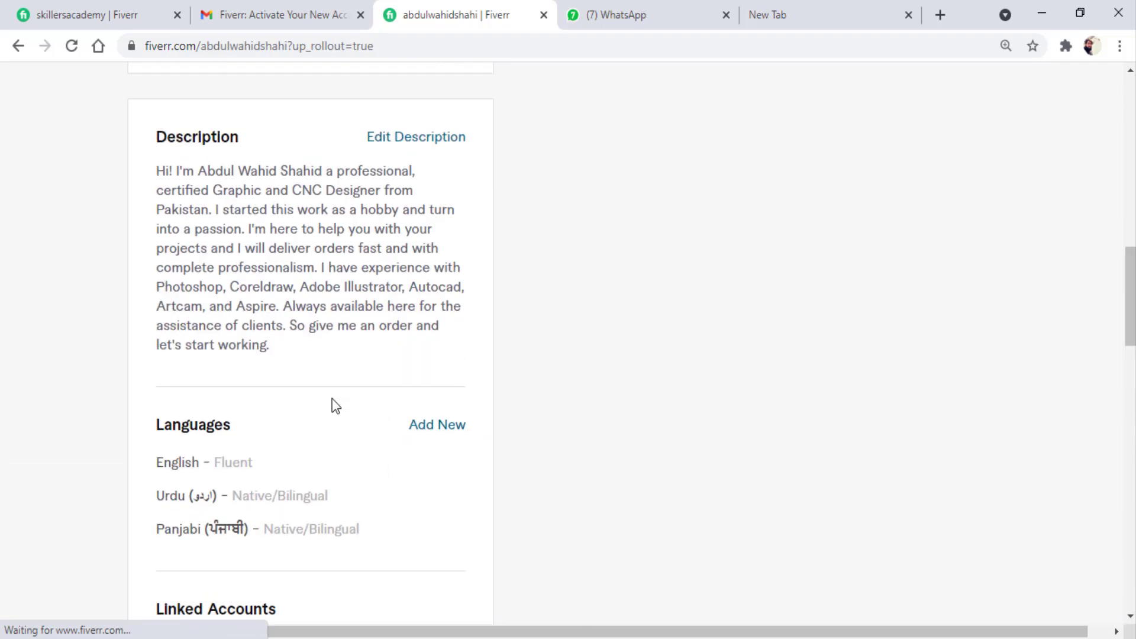
mouse_move(335, 407)
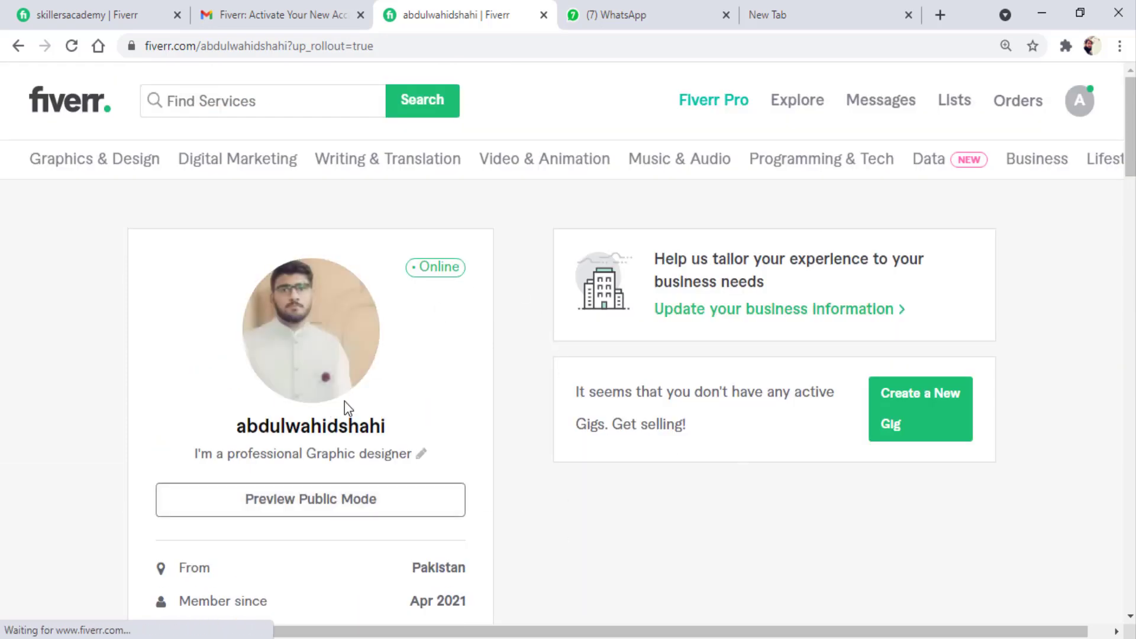
Create a new gig and continue past the overview, do's and don'ts pages.
left_click(917, 417)
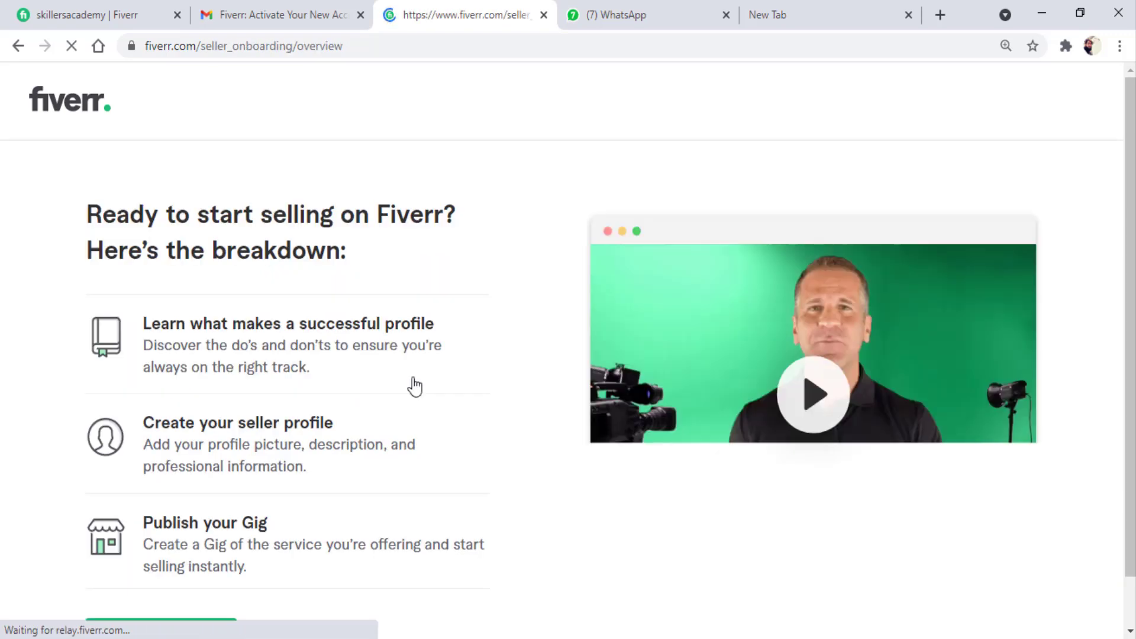
scroll(332, 409, "down", 1)
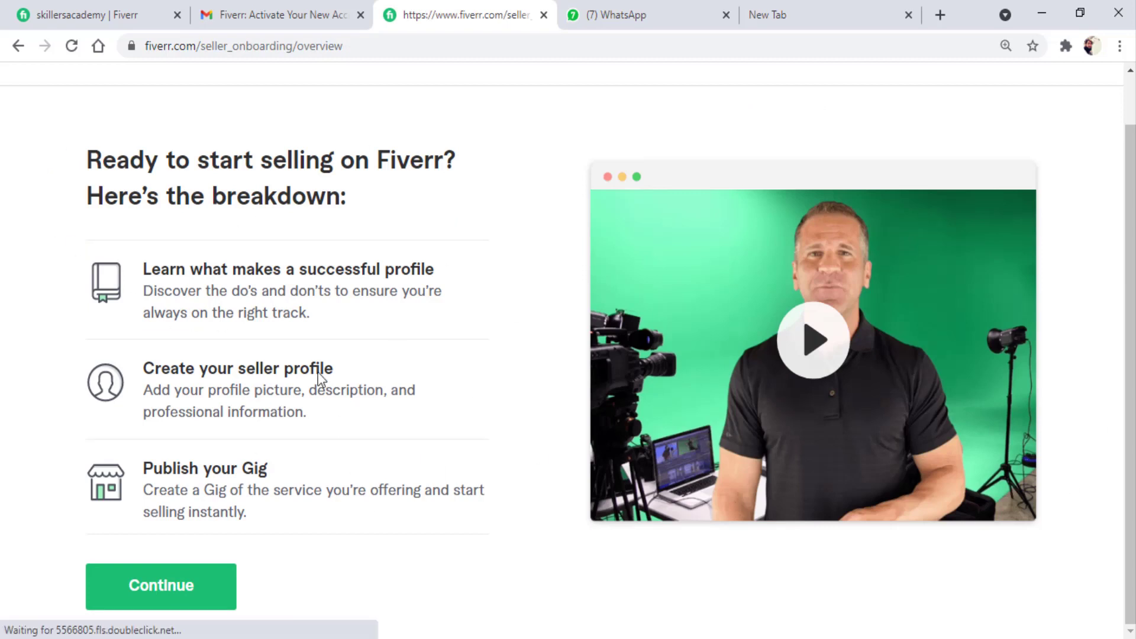
left_click(177, 590)
scroll(481, 491, "down", 1)
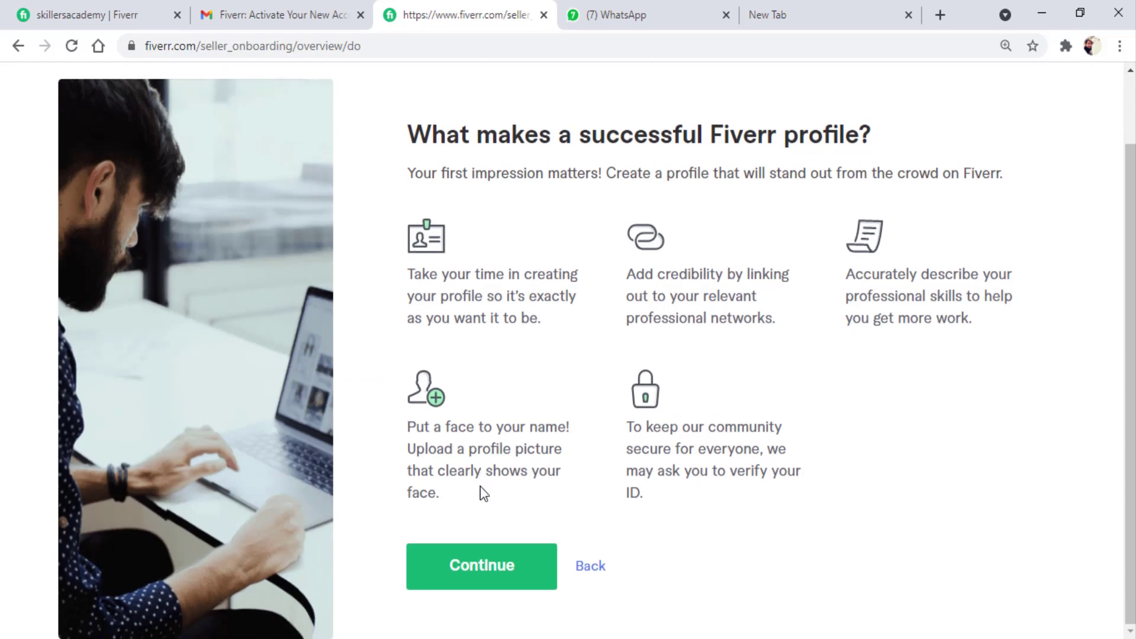
left_click(490, 573)
scroll(489, 468, "down", 1)
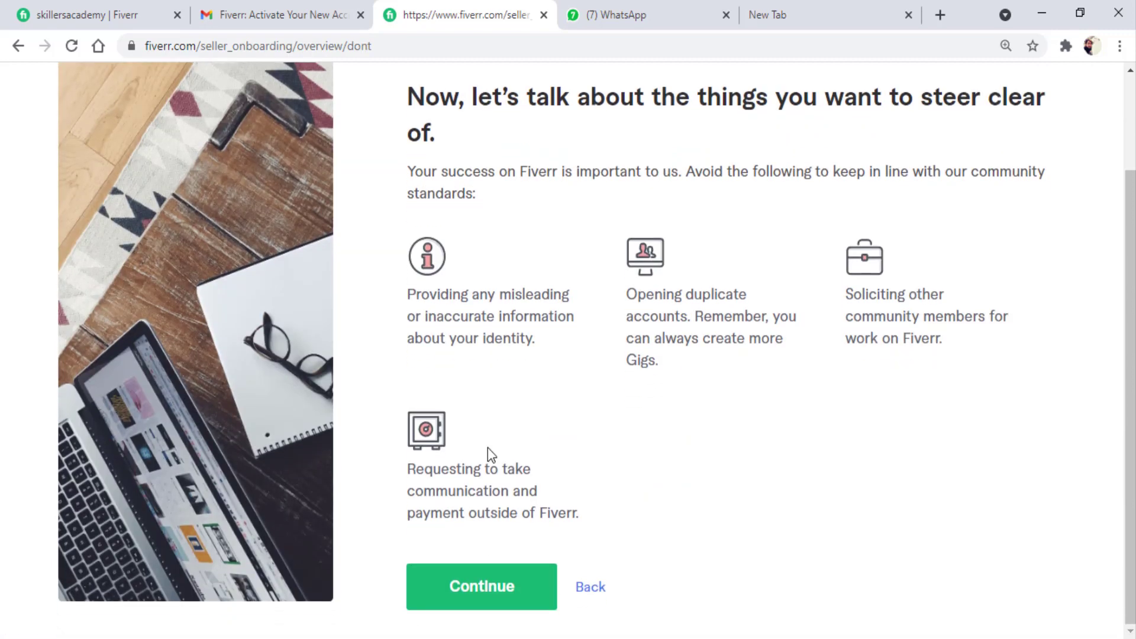
left_click(455, 604)
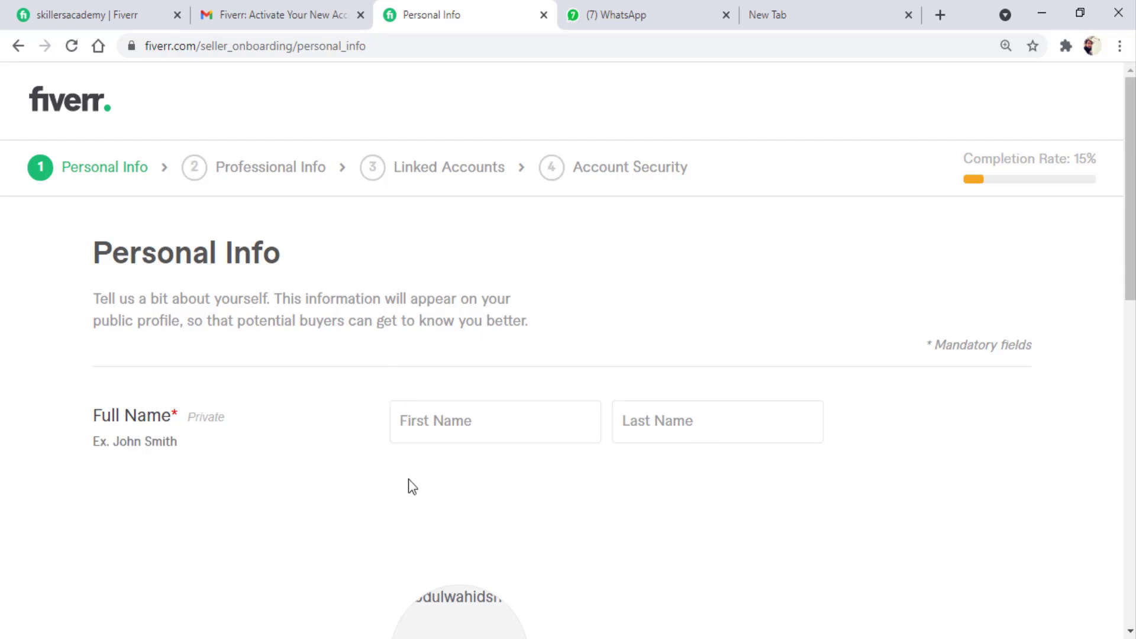
Enter the seller's first name and surname in the First Name and Last Name fields.
scroll(409, 483, "down", 4)
scroll(409, 478, "down", 3)
scroll(408, 479, "up", 4)
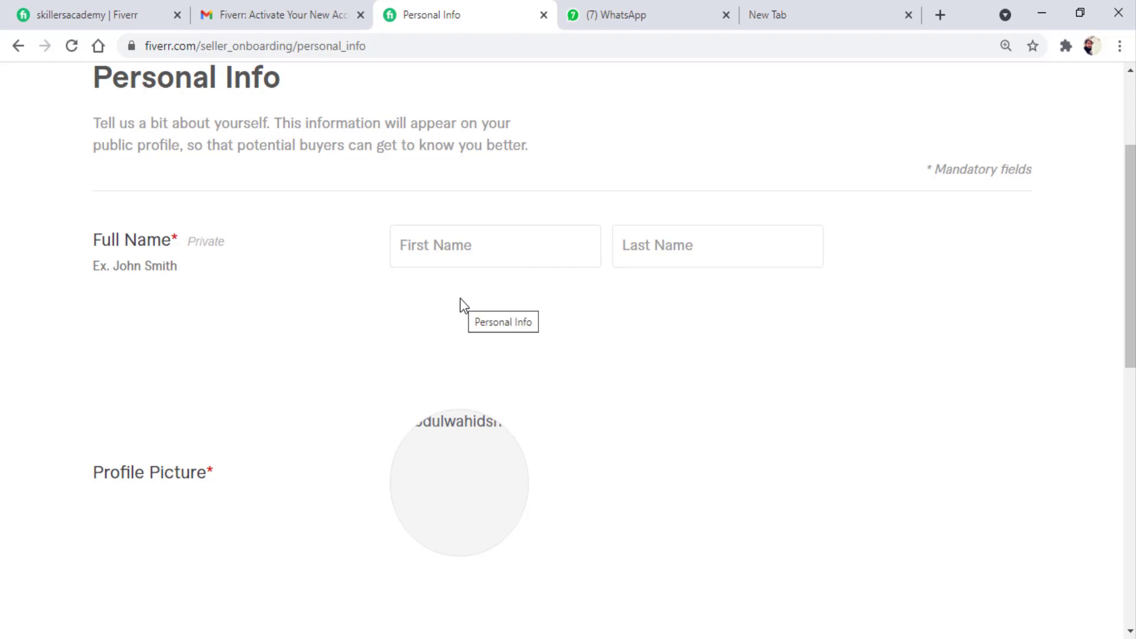
scroll(459, 304, "up", 2)
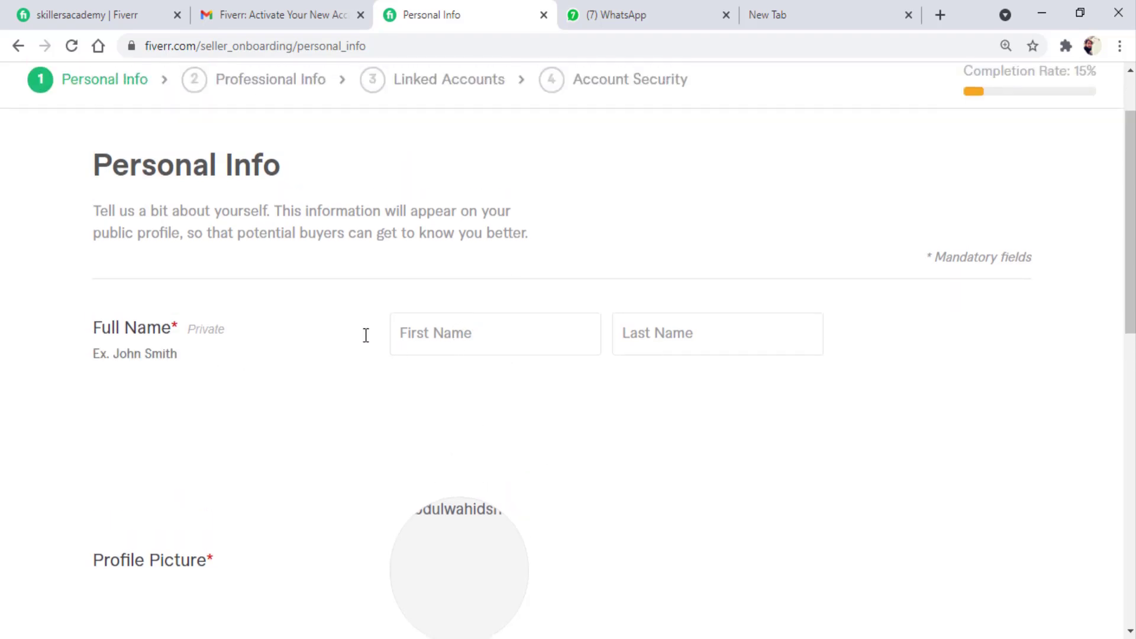
left_click(451, 332)
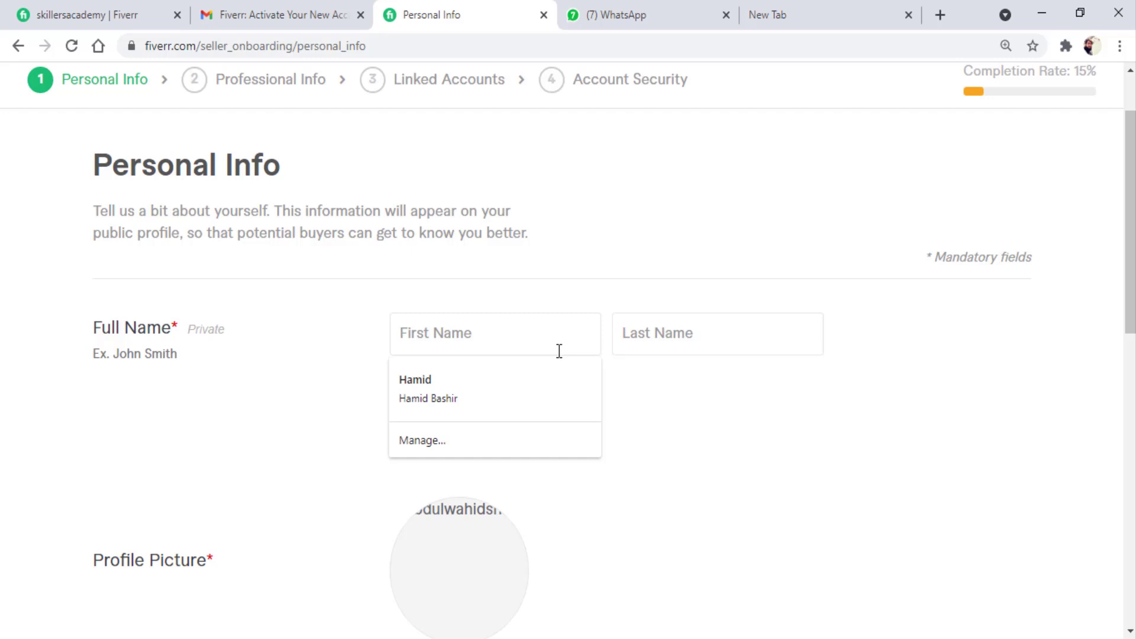
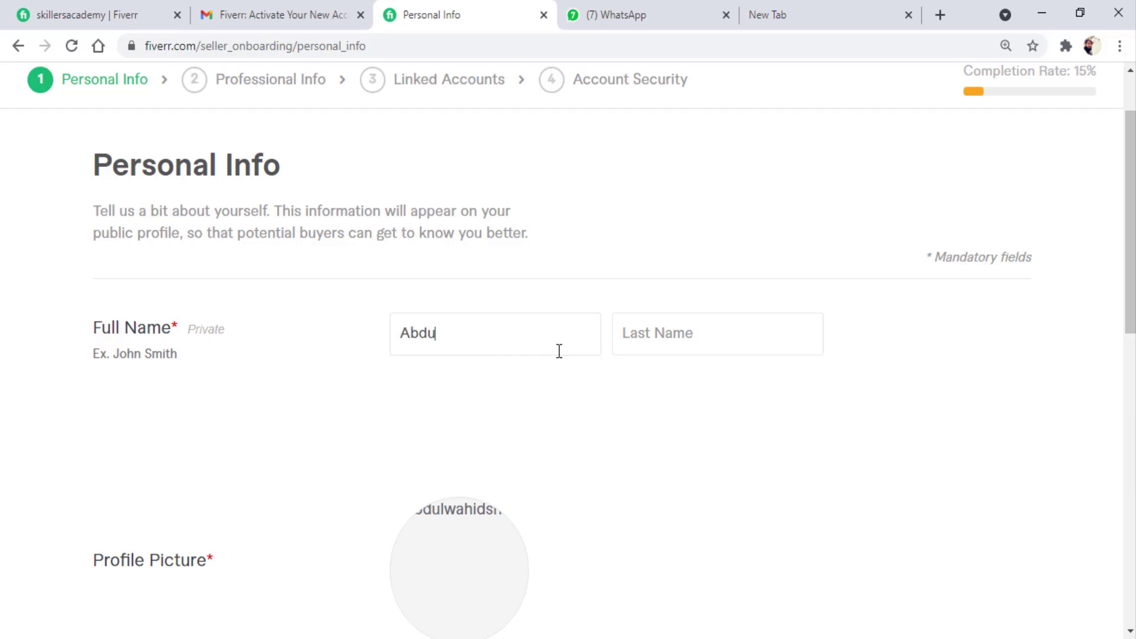
left_click(702, 331)
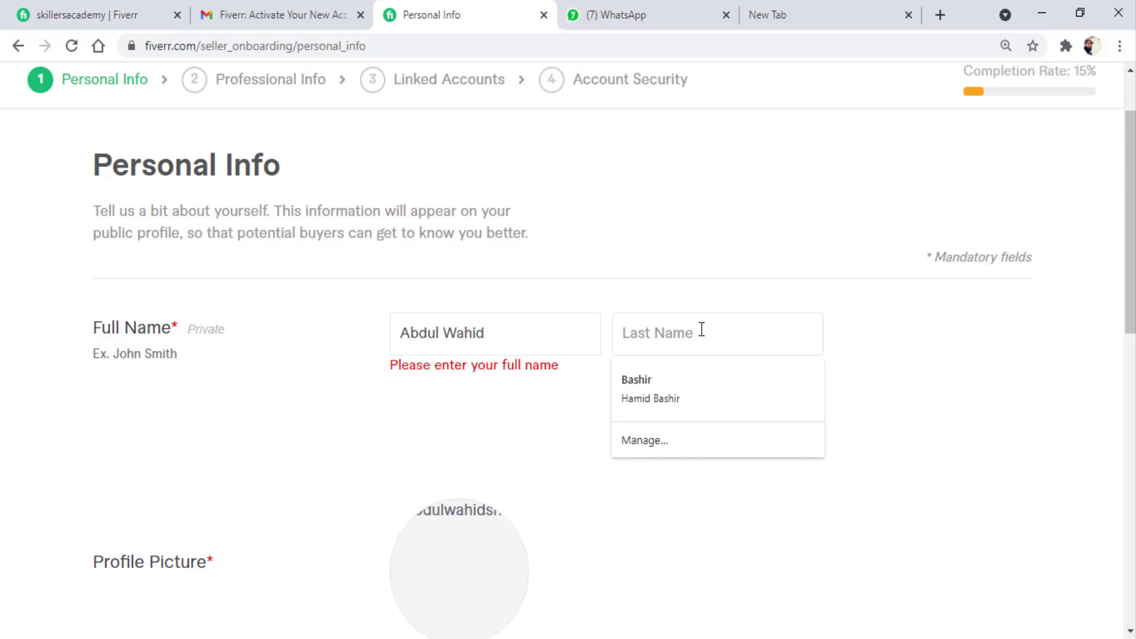
scroll(716, 320, "down", 2)
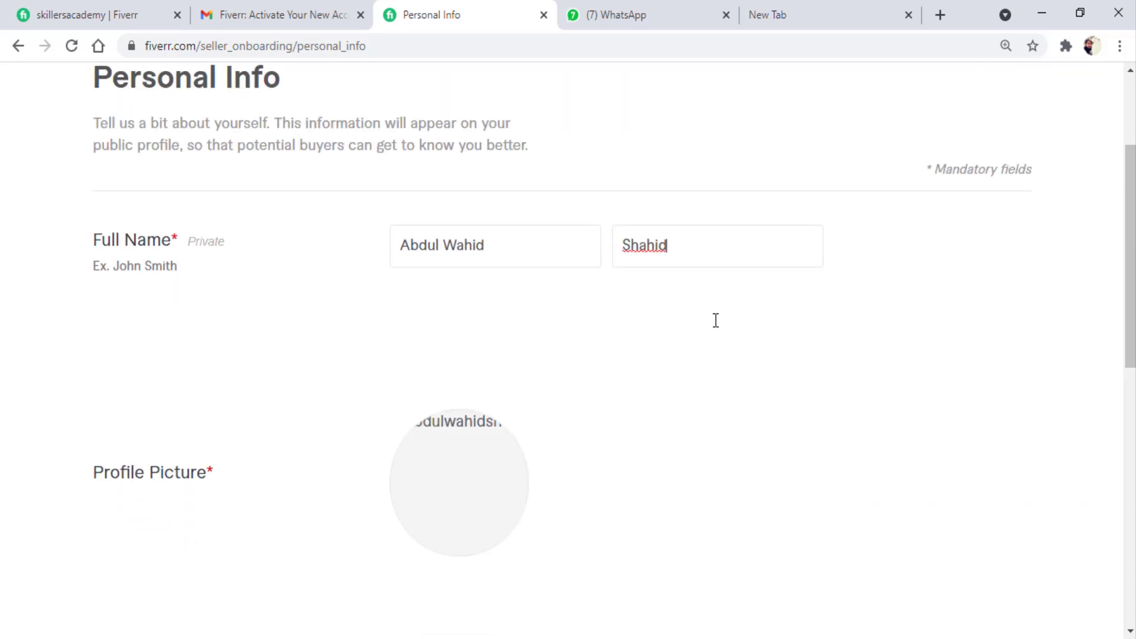
scroll(556, 320, "down", 3)
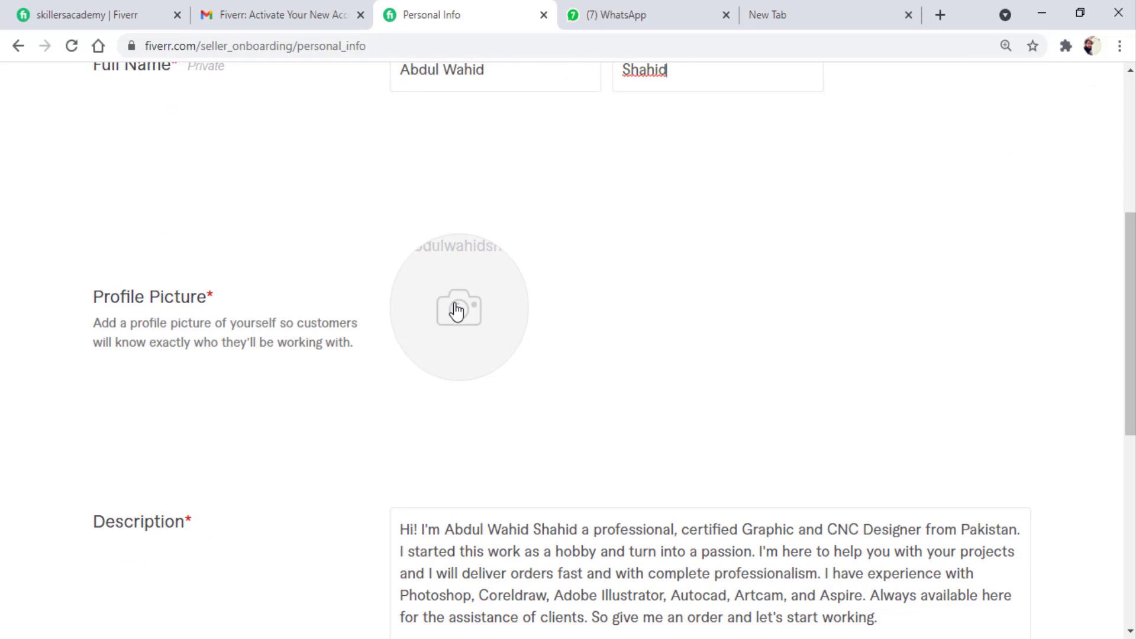
Pick the Desktop portrait image as the Personal Info profile picture.
left_click(472, 324)
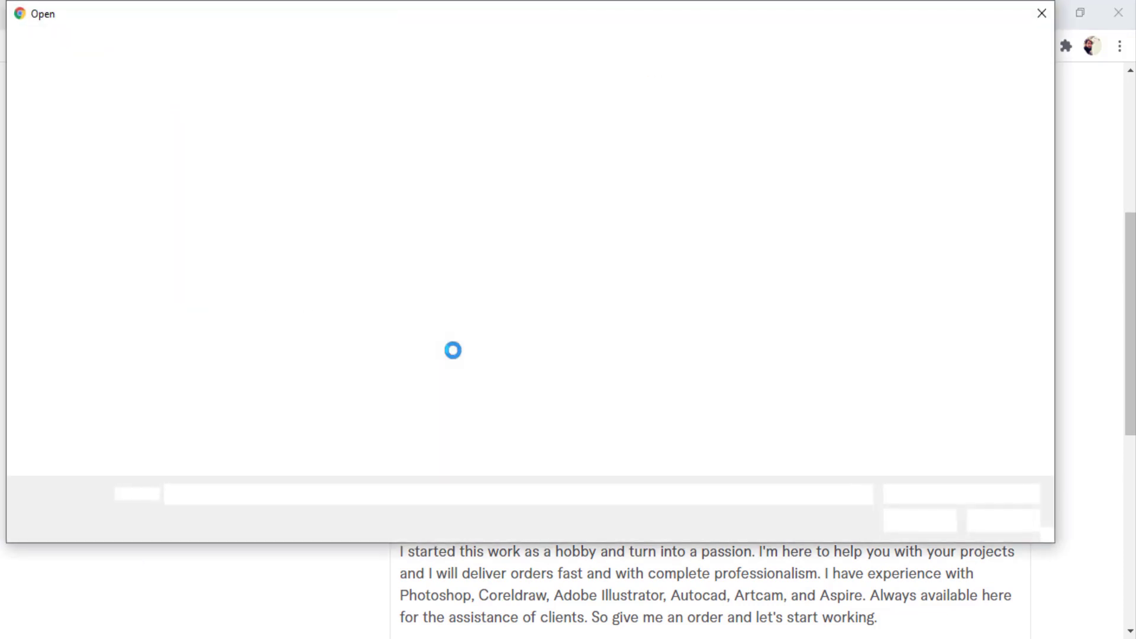
left_click(613, 130)
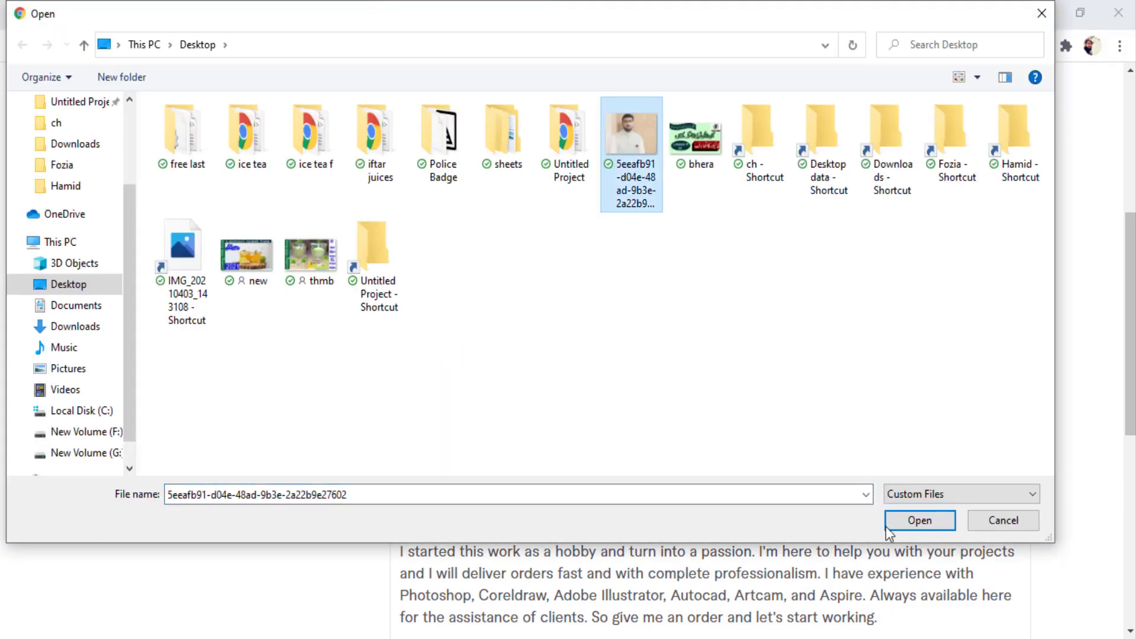
left_click(918, 522)
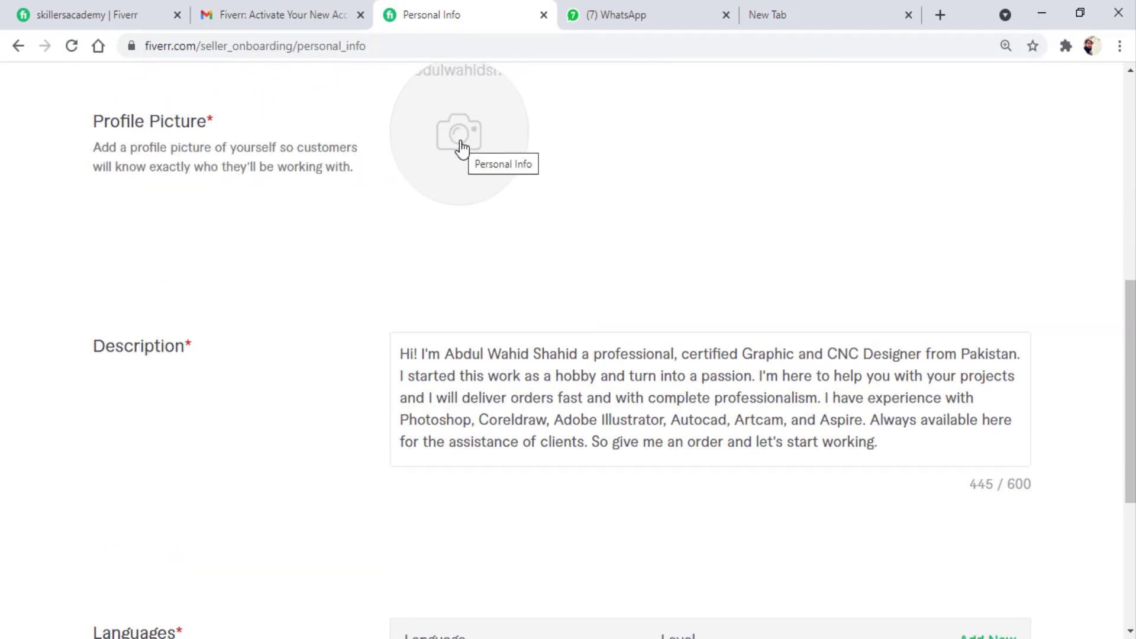
scroll(461, 148, "up", 3)
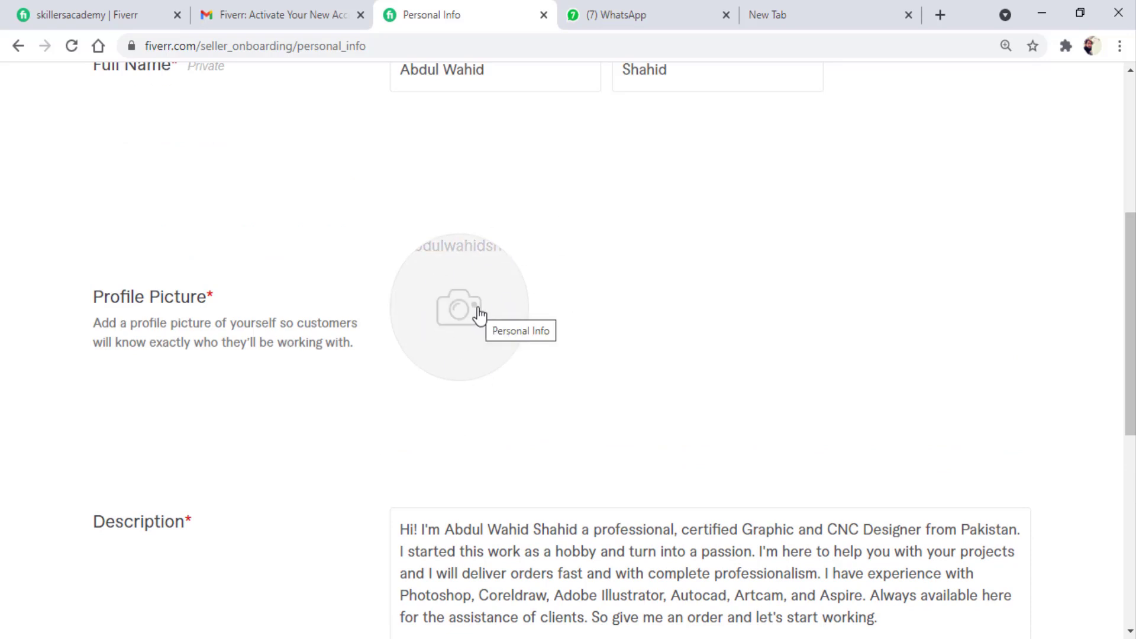
scroll(563, 336, "down", 3)
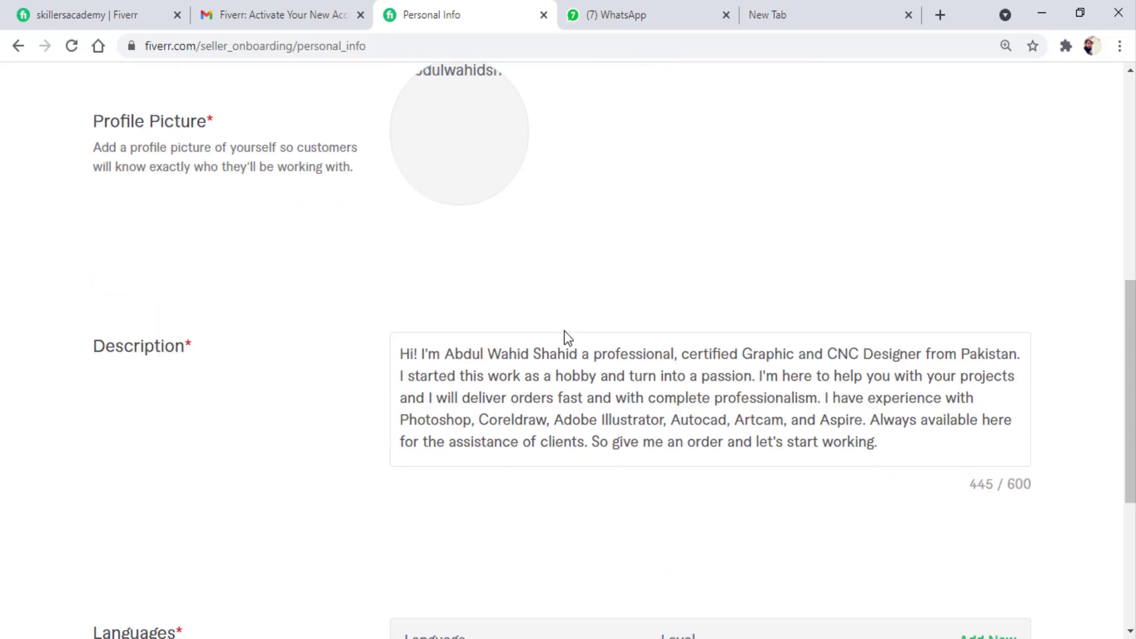
scroll(197, 353, "up", 3)
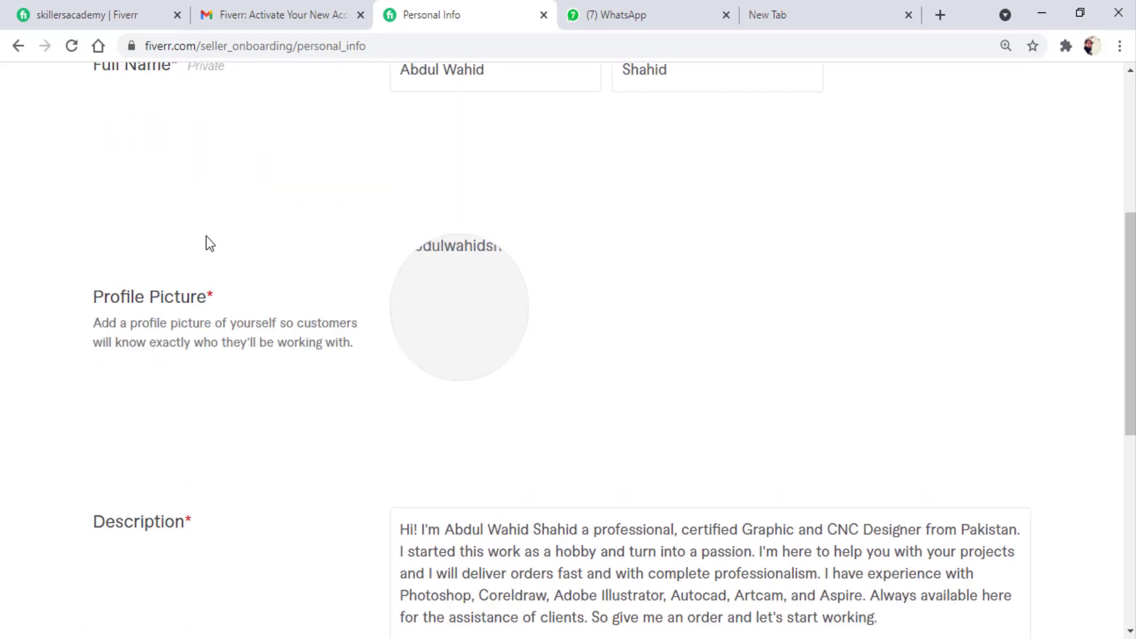
scroll(204, 231, "up", 4)
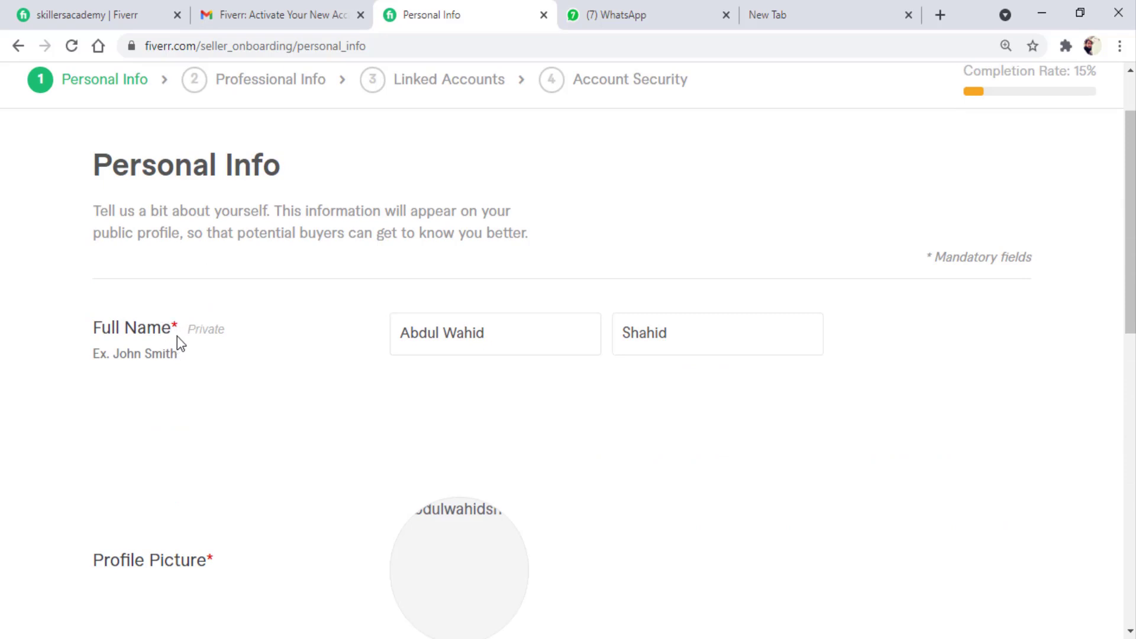
scroll(179, 344, "down", 3)
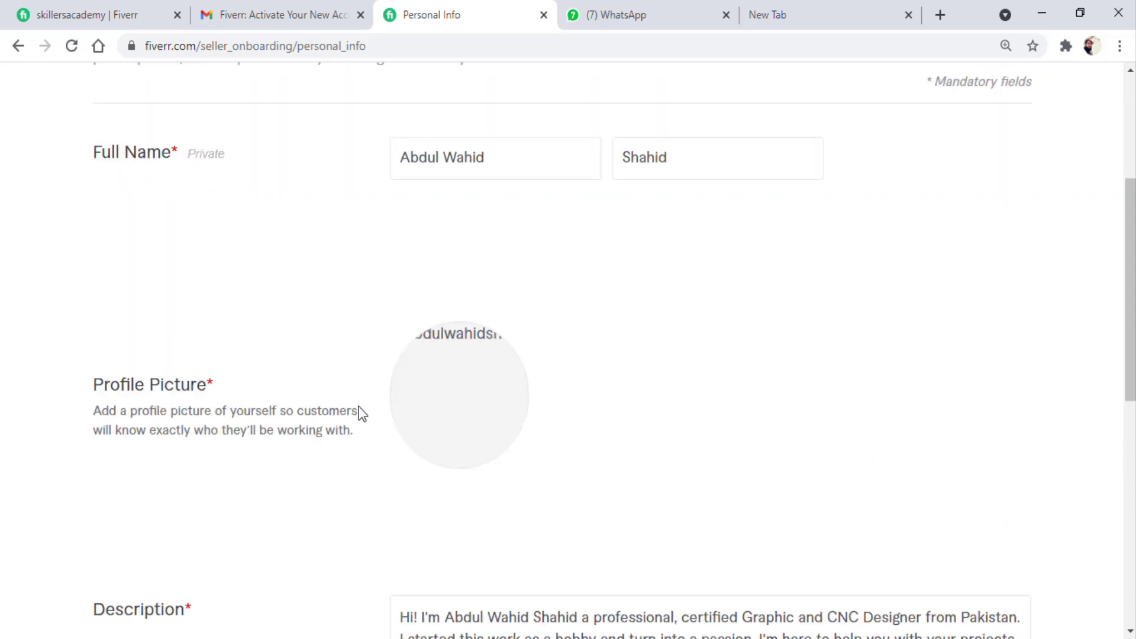
scroll(360, 411, "down", 5)
scroll(584, 373, "down", 2)
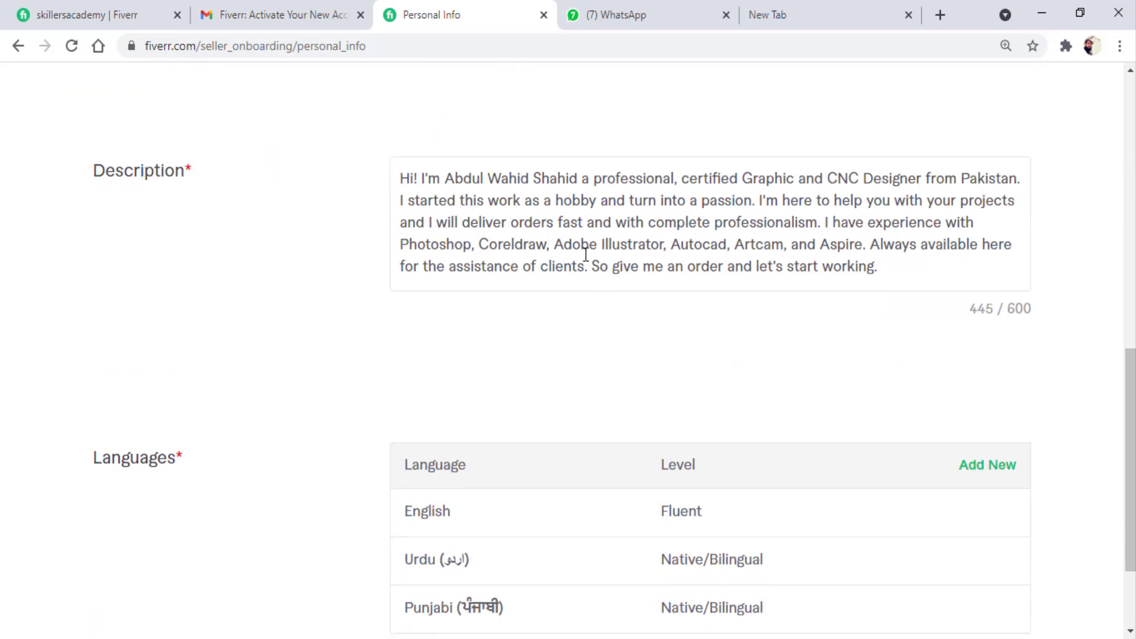
scroll(584, 248, "down", 2)
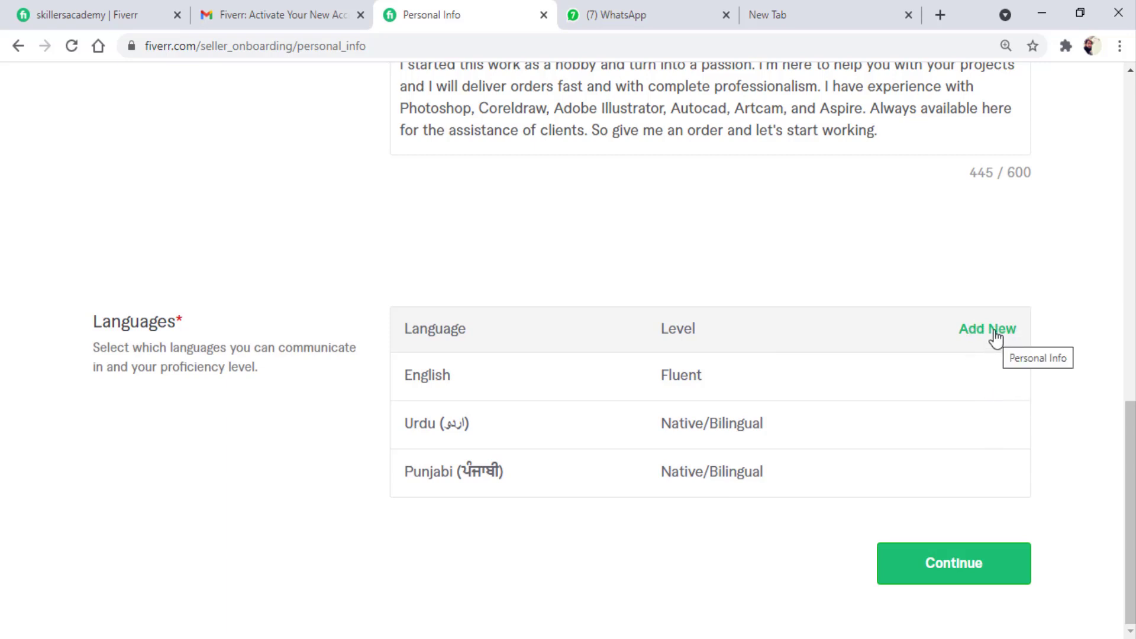
On Professional Info, set the occupation to Graphics & Design, from 2012 to 2021.
left_click(973, 571)
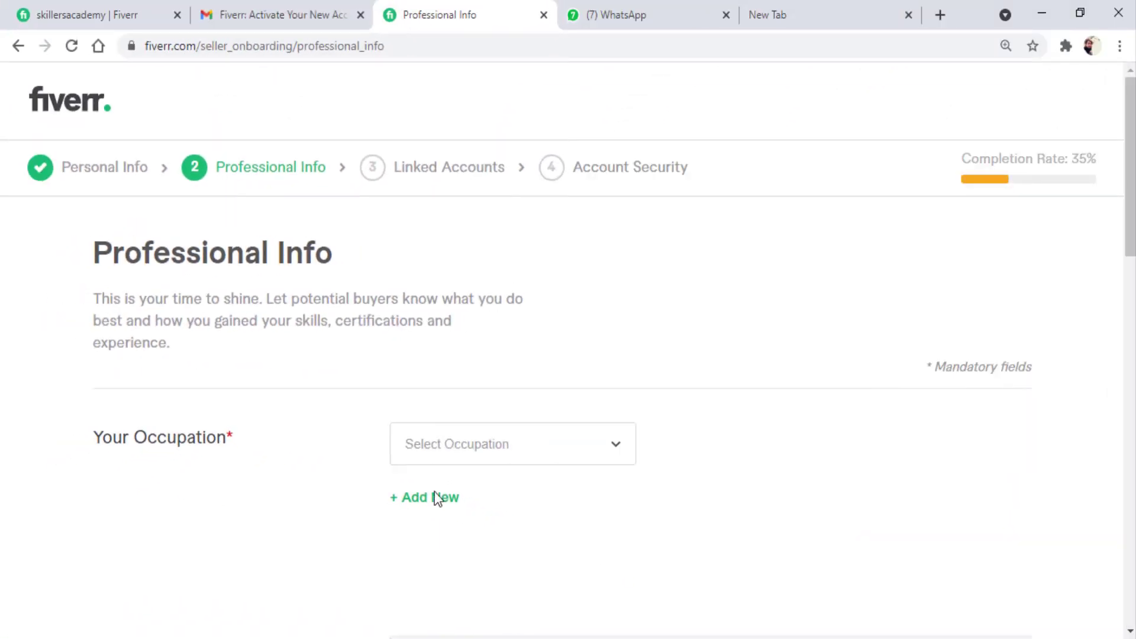
scroll(462, 427, "down", 2)
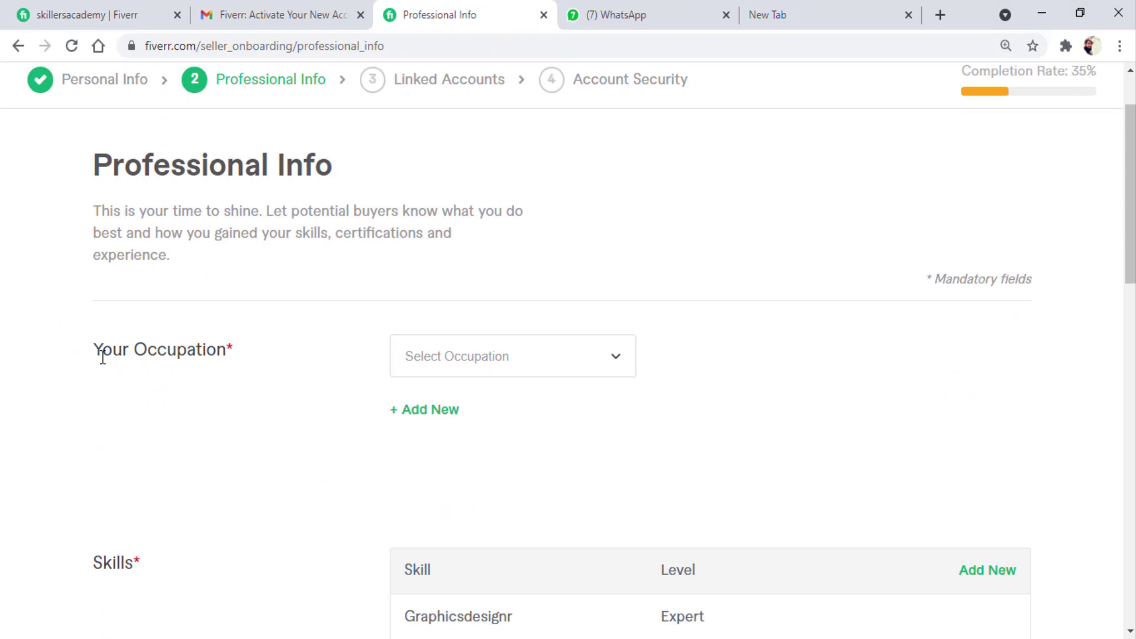
left_click(621, 364)
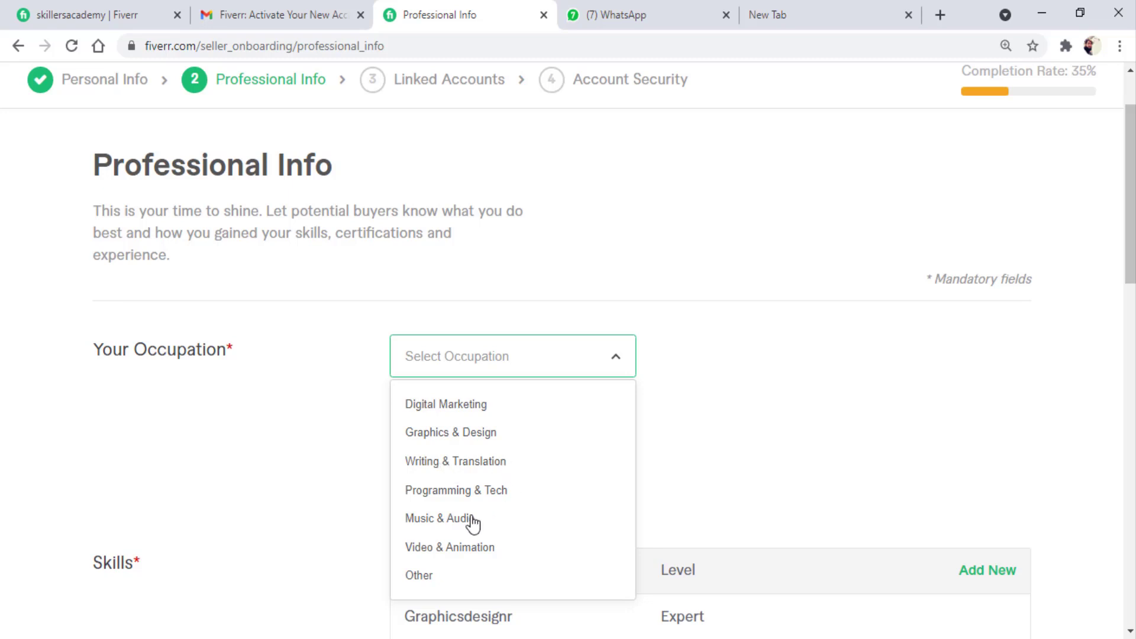
left_click(429, 587)
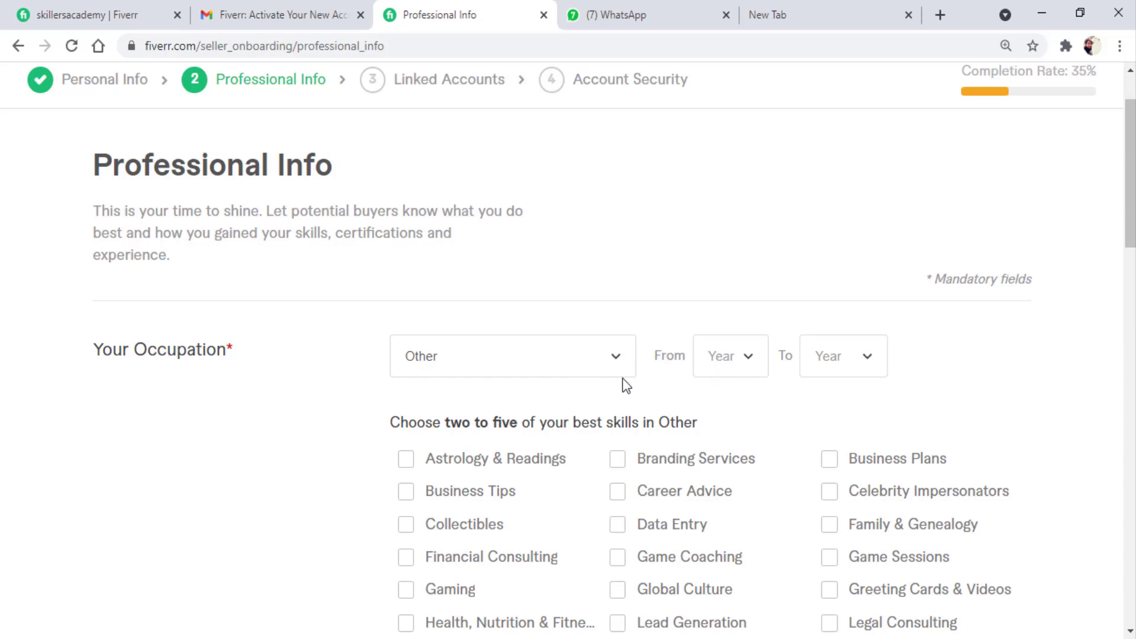
left_click(616, 361)
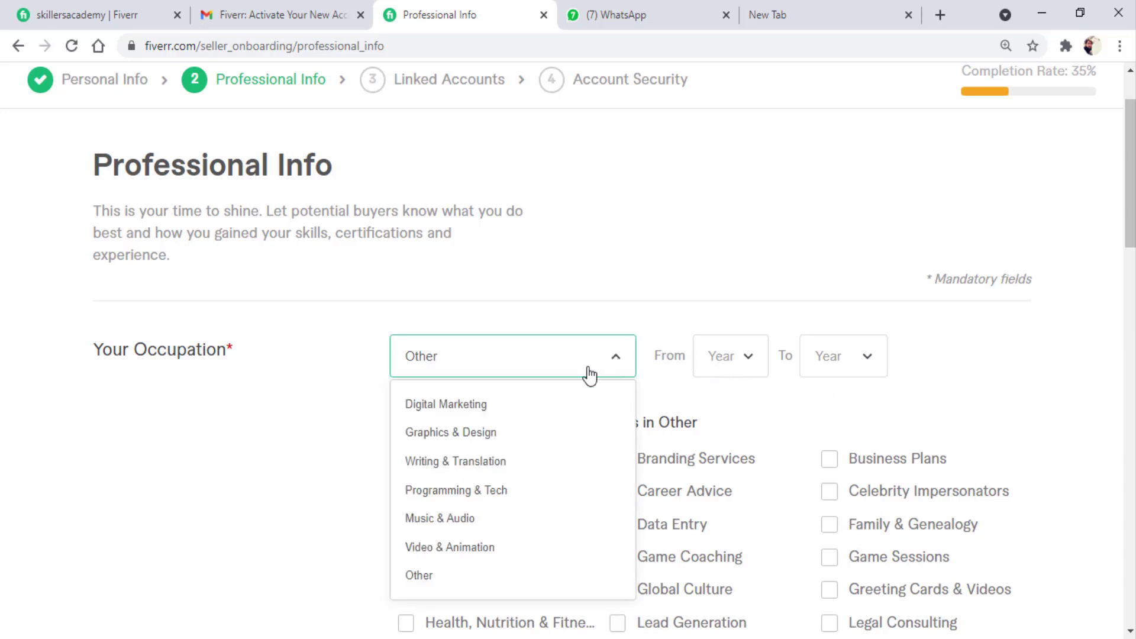
left_click(445, 438)
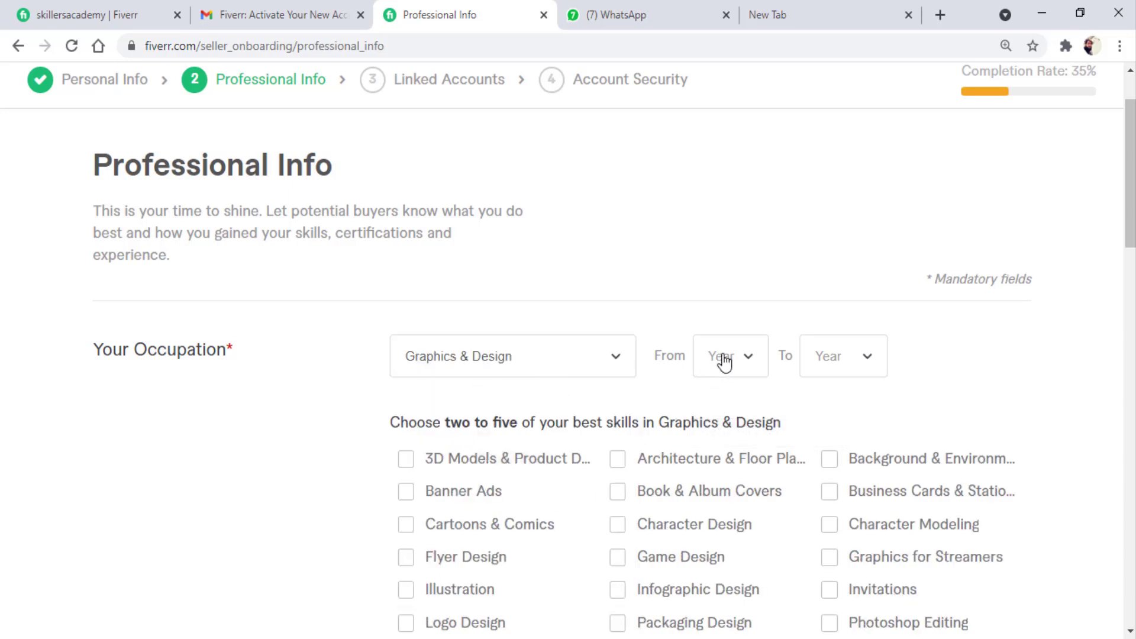
left_click(747, 358)
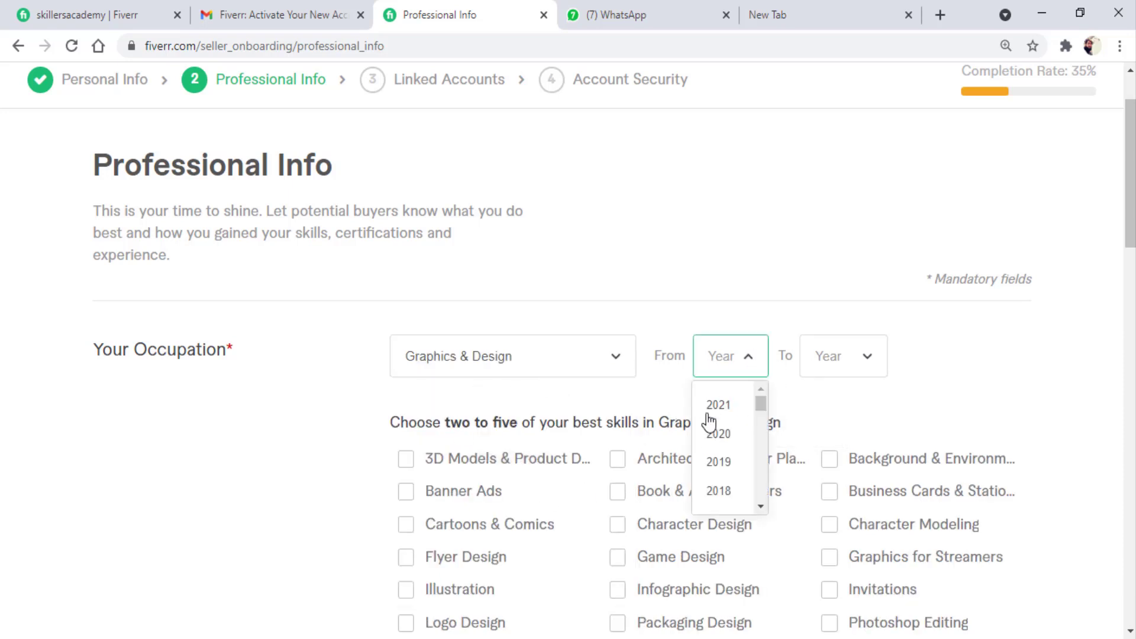
left_click_drag(760, 403, 764, 421)
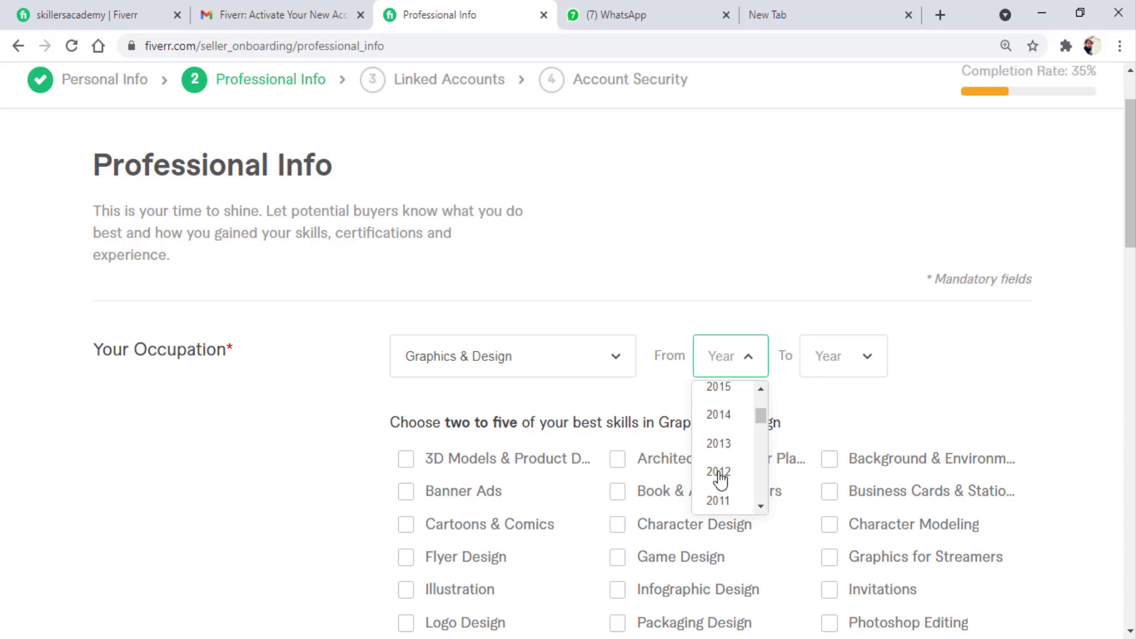
left_click(719, 472)
left_click(868, 358)
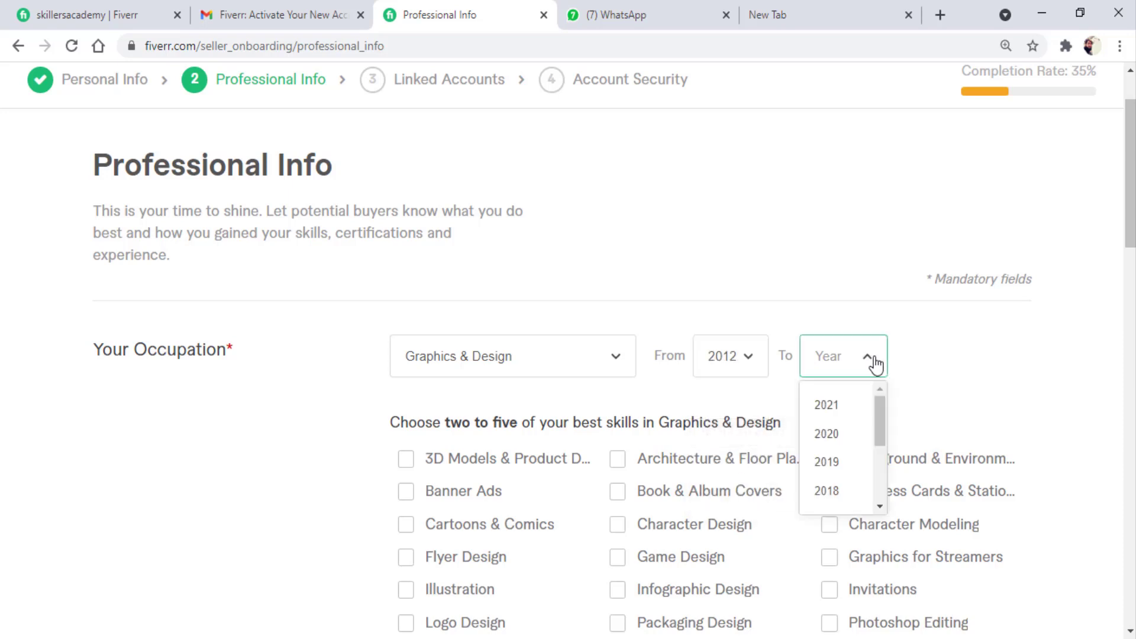
left_click(838, 407)
Tick five Graphics & Design skills, including Photoshop Editing and Social Media Design.
scroll(819, 414, "down", 2)
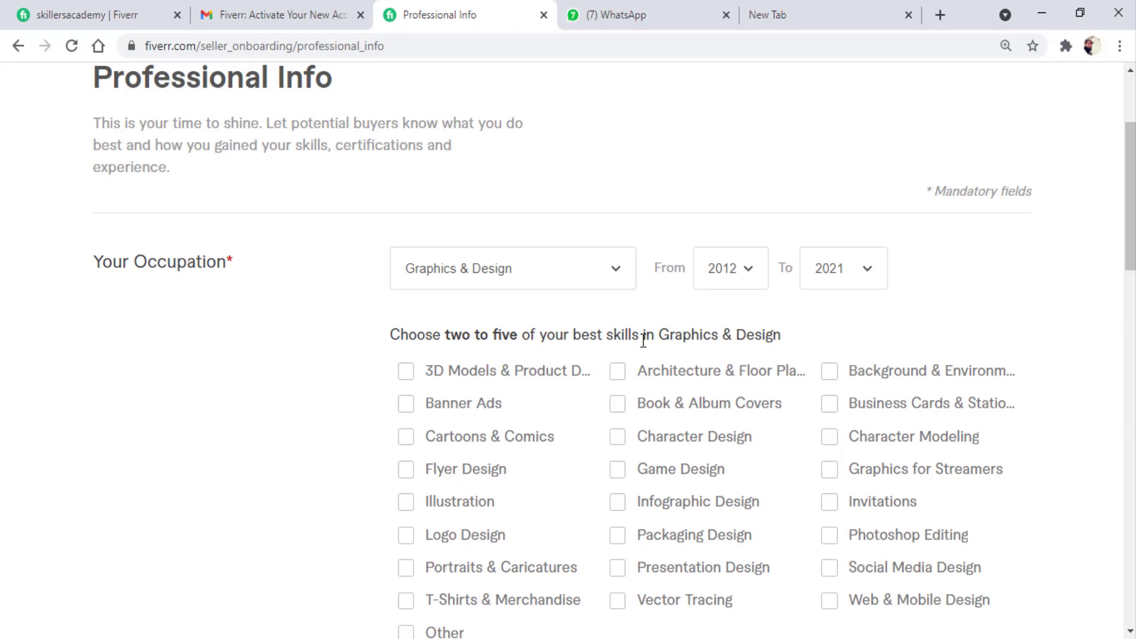
scroll(783, 330, "down", 2)
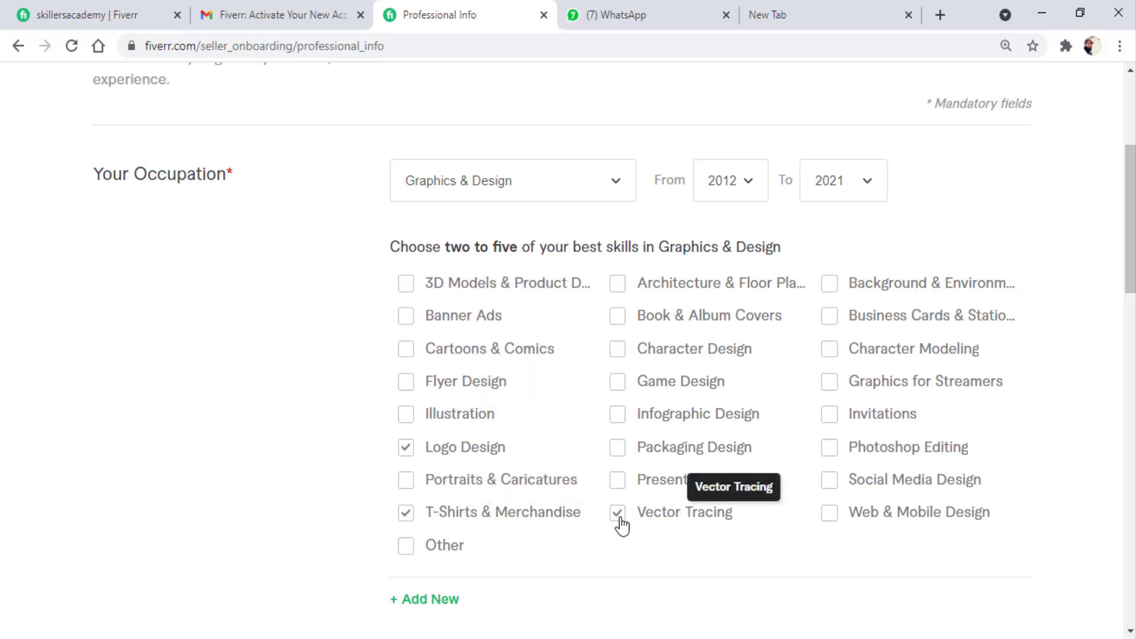
left_click(833, 450)
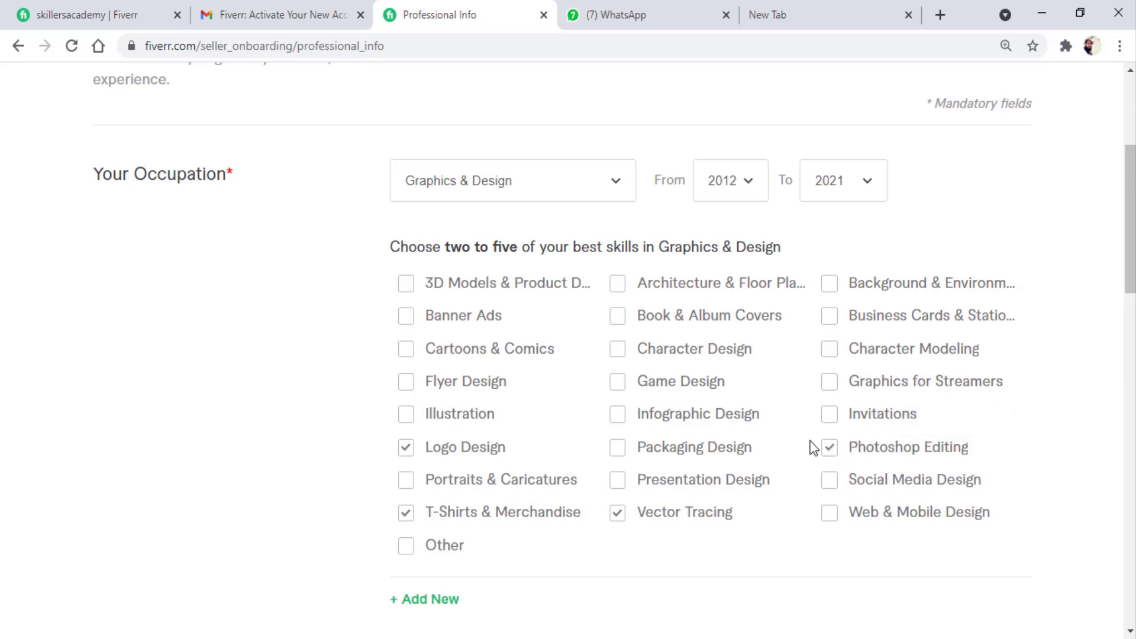
left_click(831, 484)
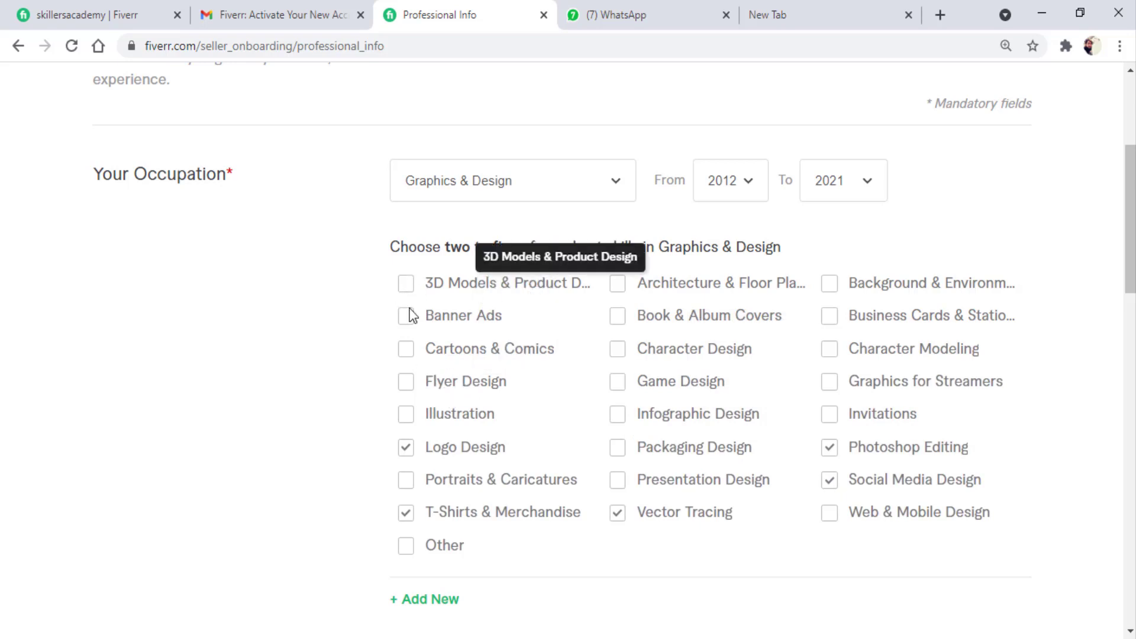
double_click(408, 290)
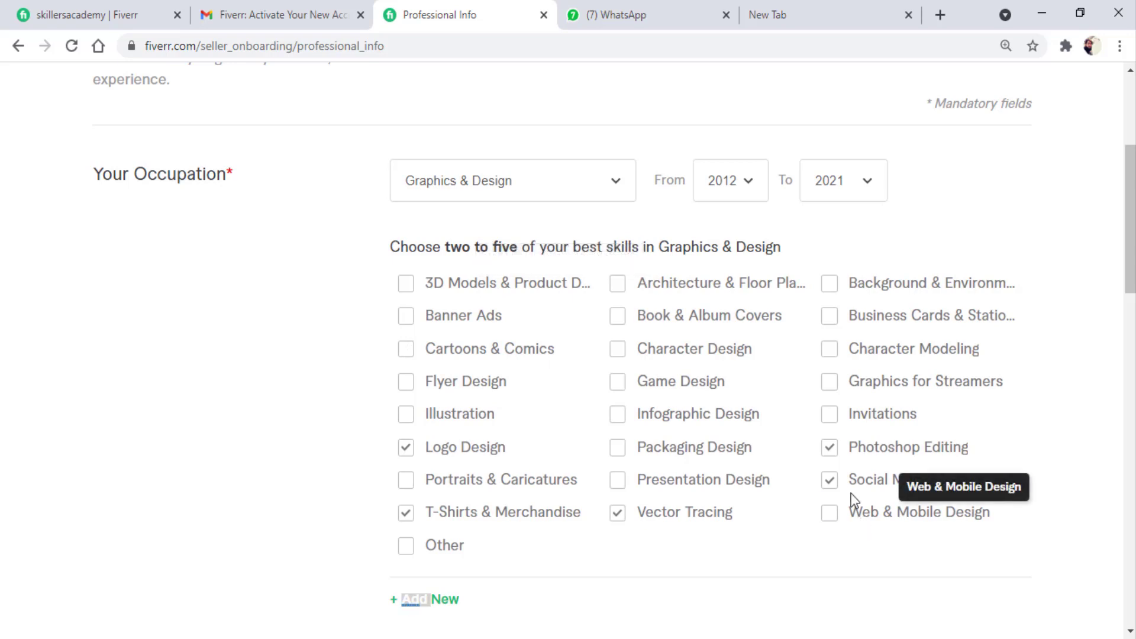
left_click(247, 373)
scroll(502, 369, "down", 4)
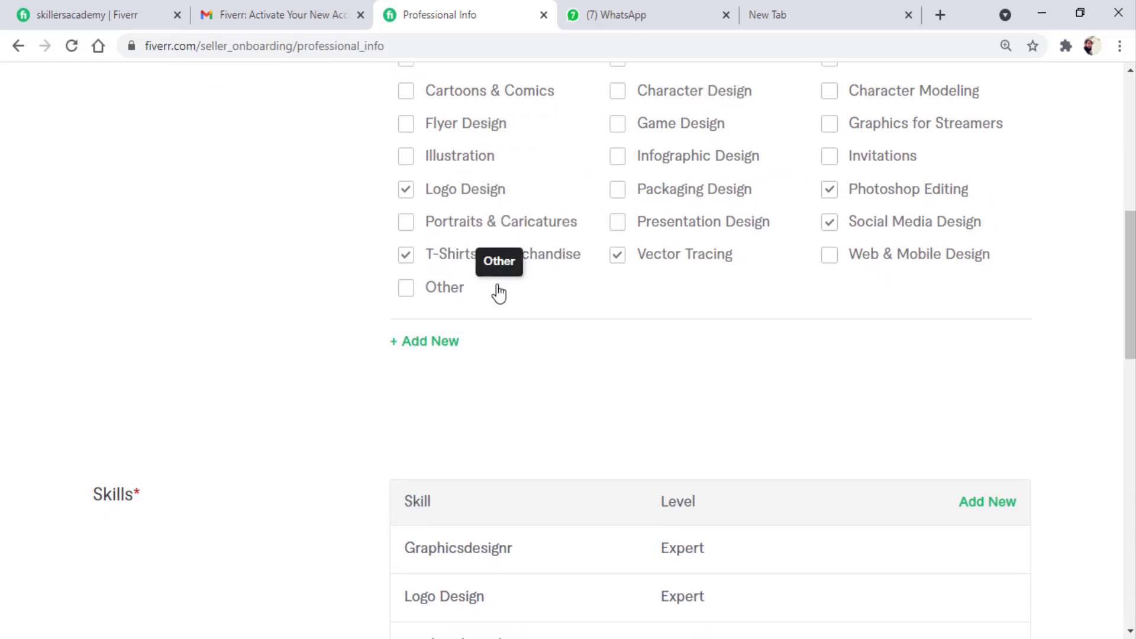
scroll(498, 295, "up", 1)
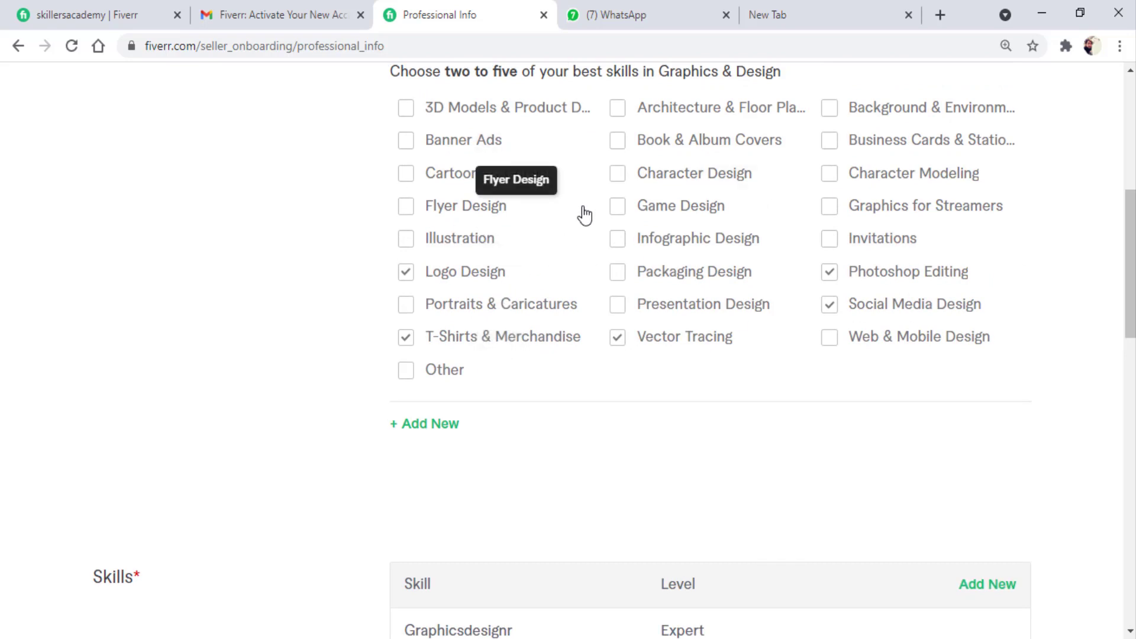
scroll(582, 214, "down", 5)
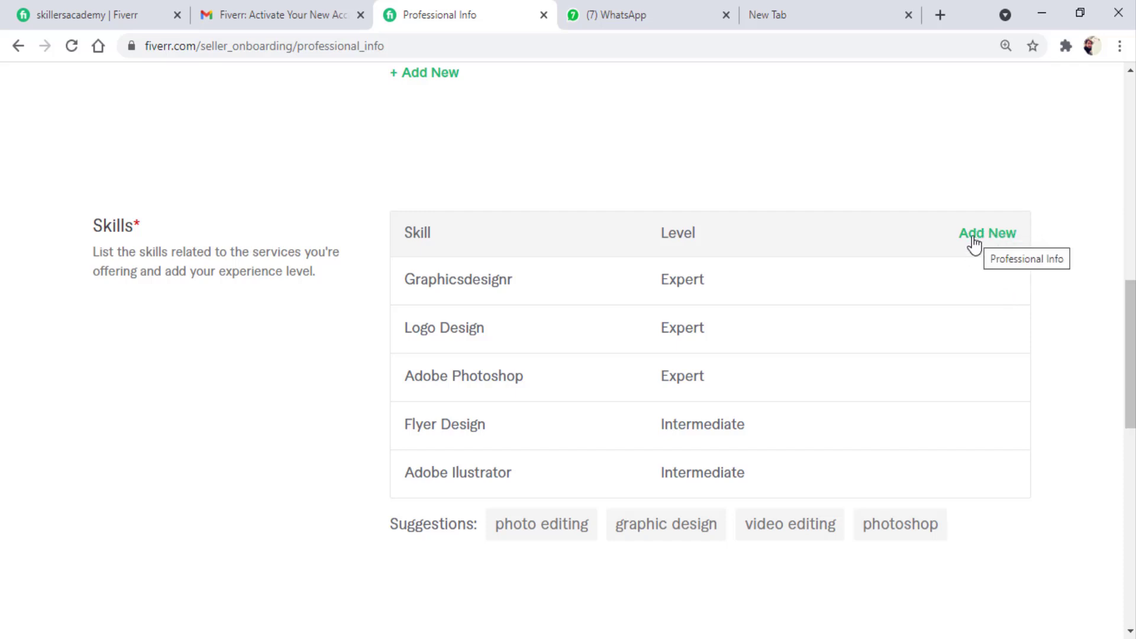
scroll(773, 379, "down", 3)
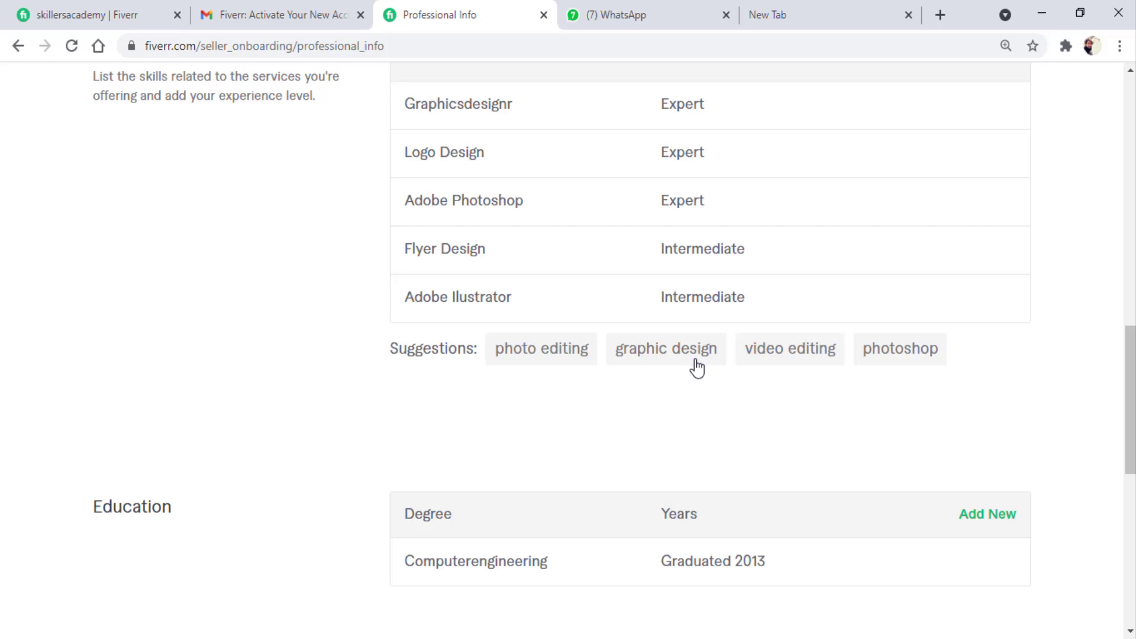
scroll(446, 485, "down", 1)
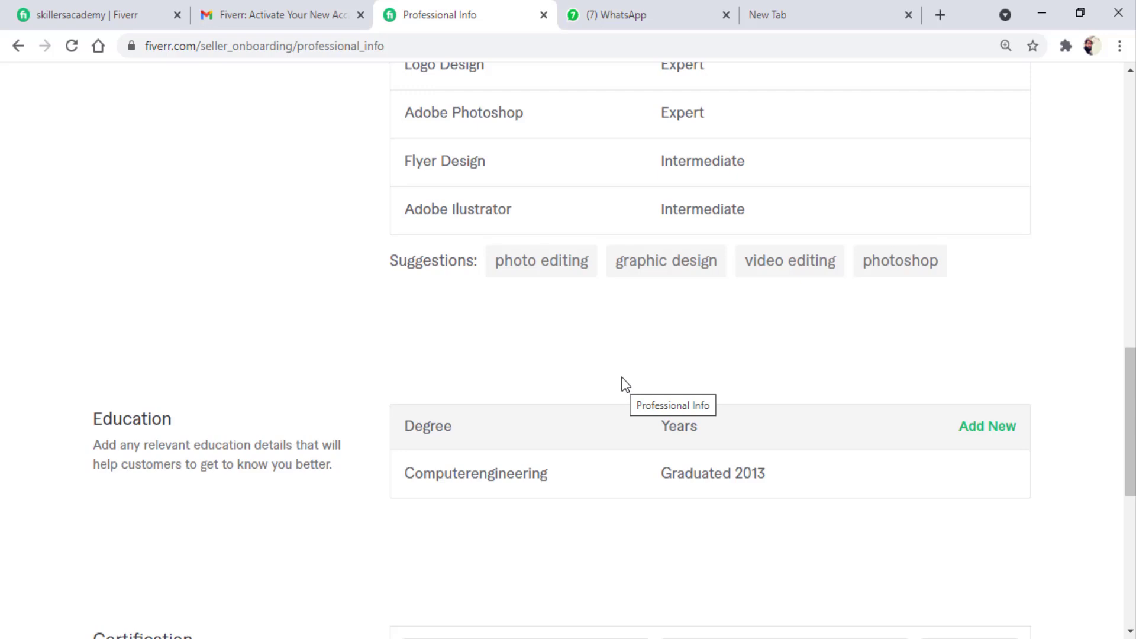
scroll(626, 385, "down", 4)
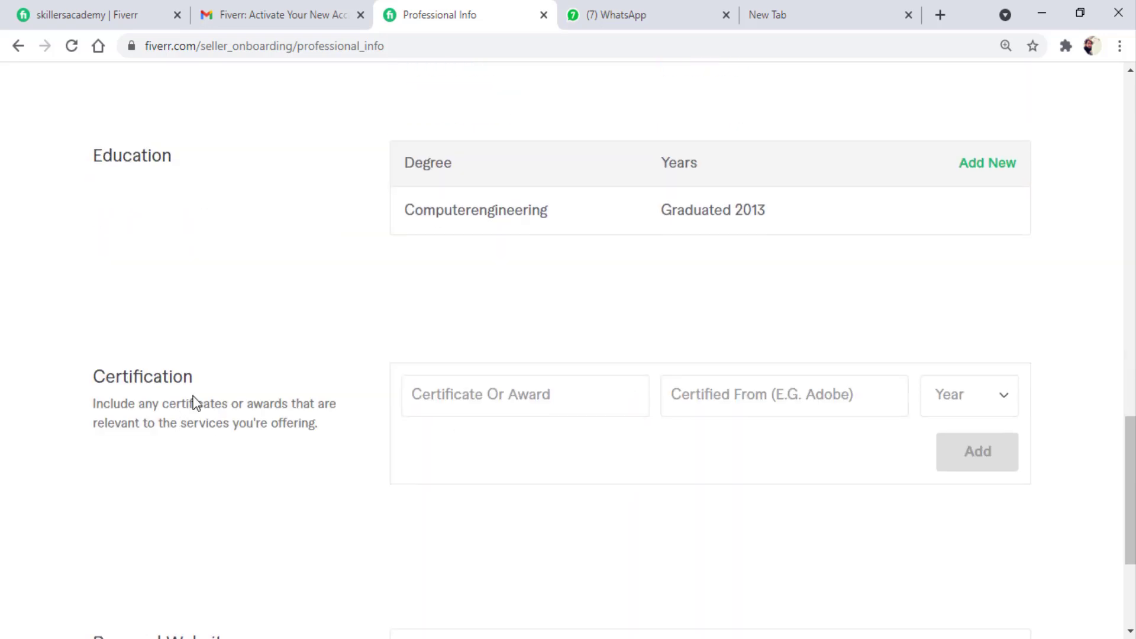
scroll(193, 376, "down", 4)
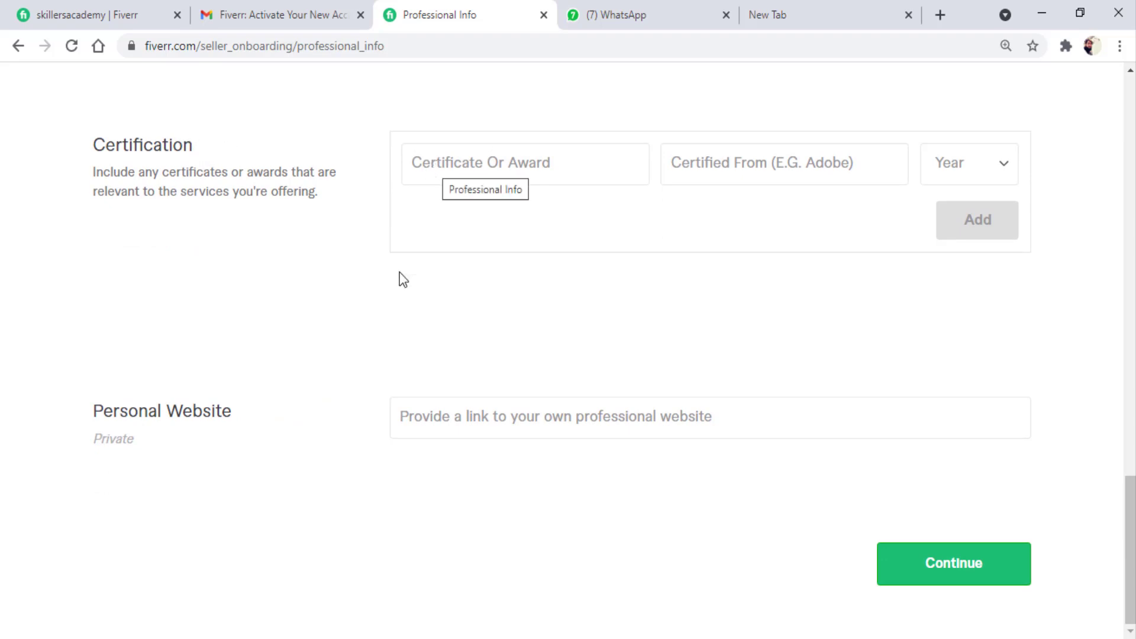
mouse_move(241, 424)
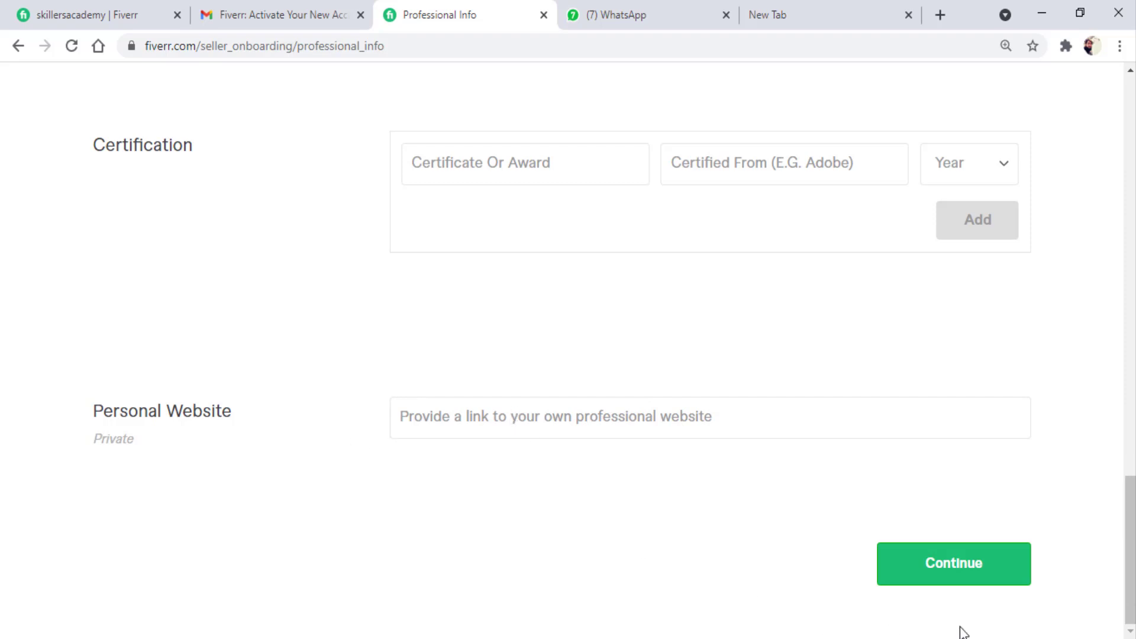
Continue past Professional Info and Linked Accounts to reach the Account Security step.
left_click(992, 571)
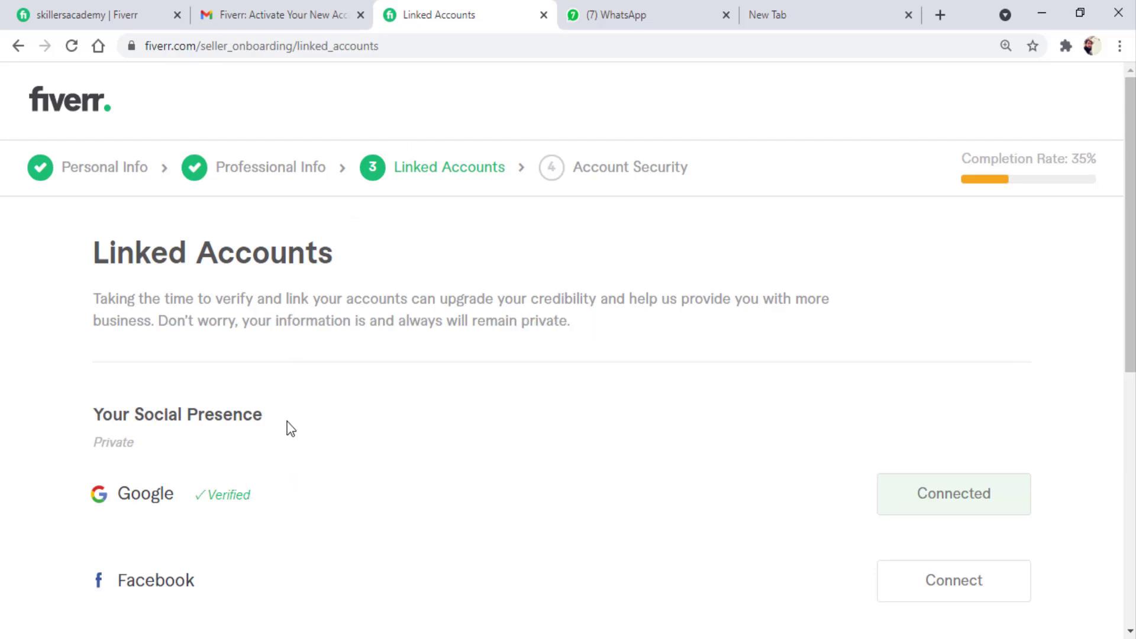
scroll(286, 424, "down", 3)
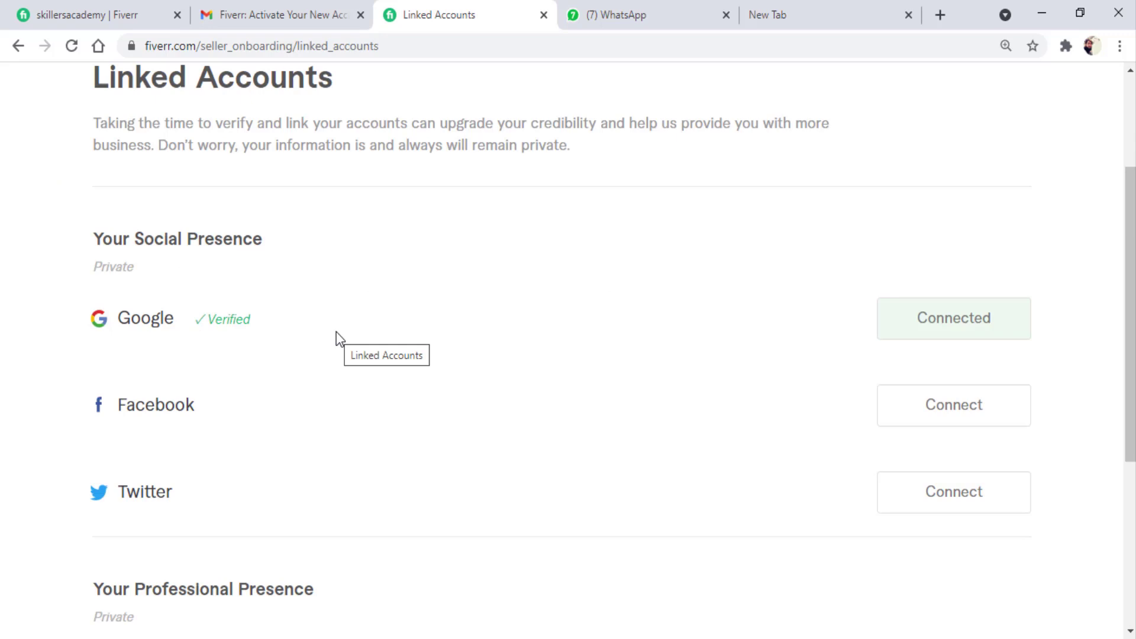
scroll(337, 334, "down", 3)
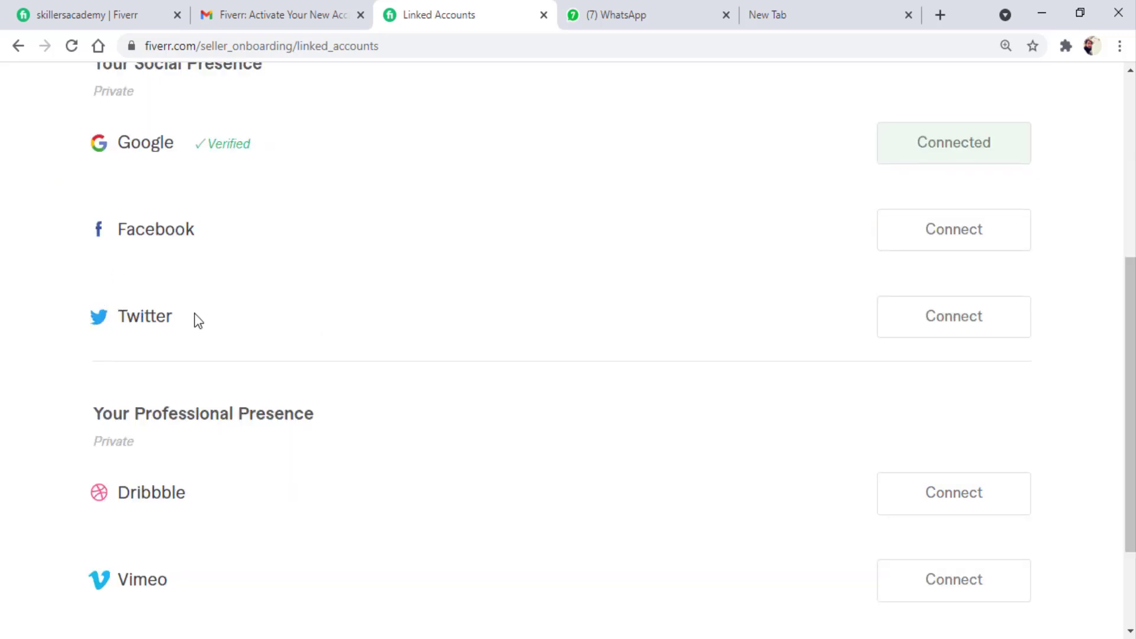
scroll(196, 322, "down", 2)
scroll(290, 379, "down", 1)
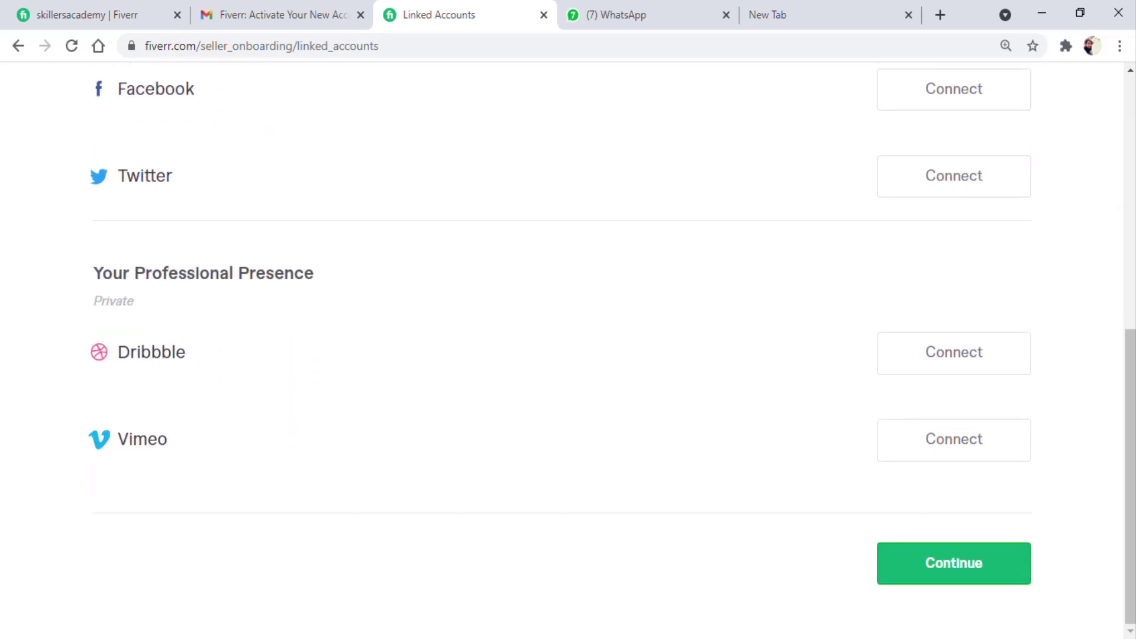
left_click(883, 569)
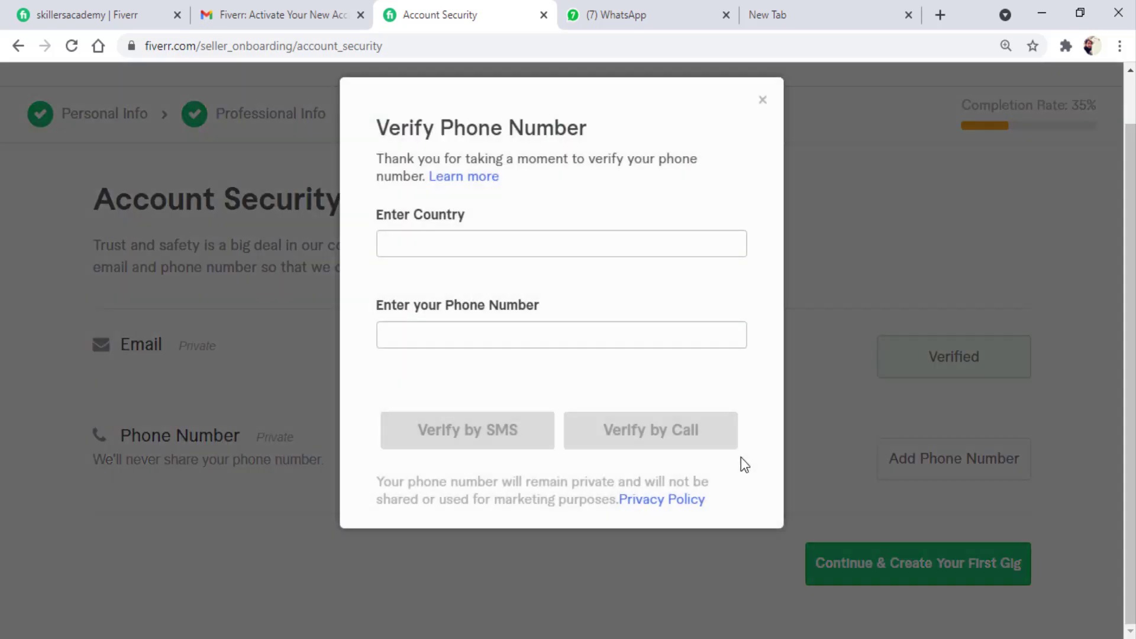
Enter the seller's Pakistan phone number and choose Verify by SMS.
left_click(520, 334)
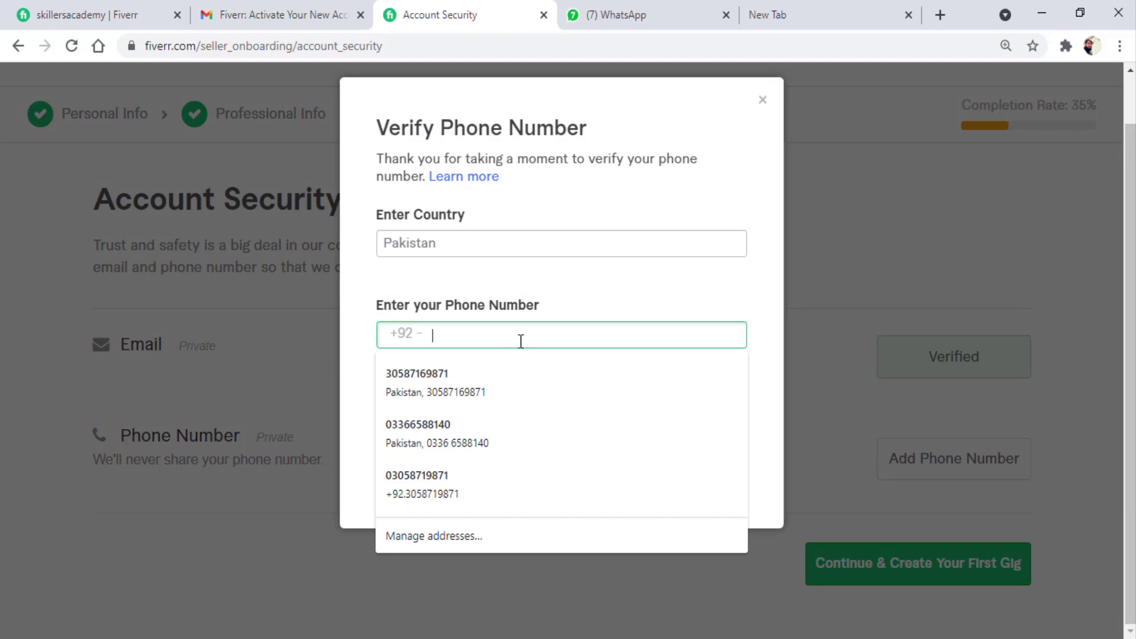
key("Up")
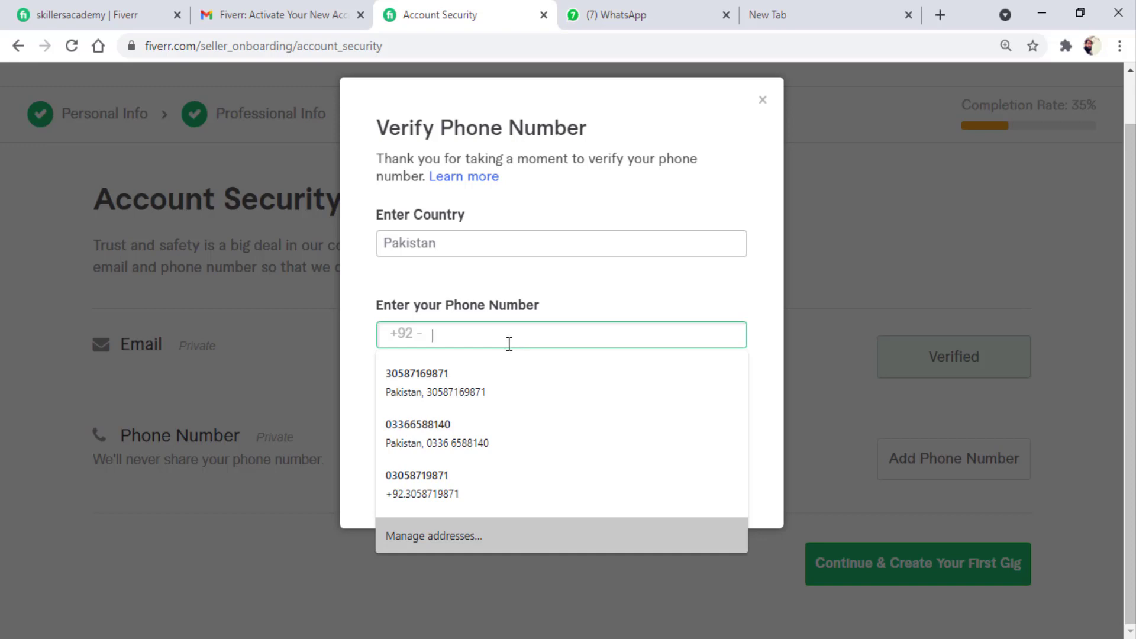
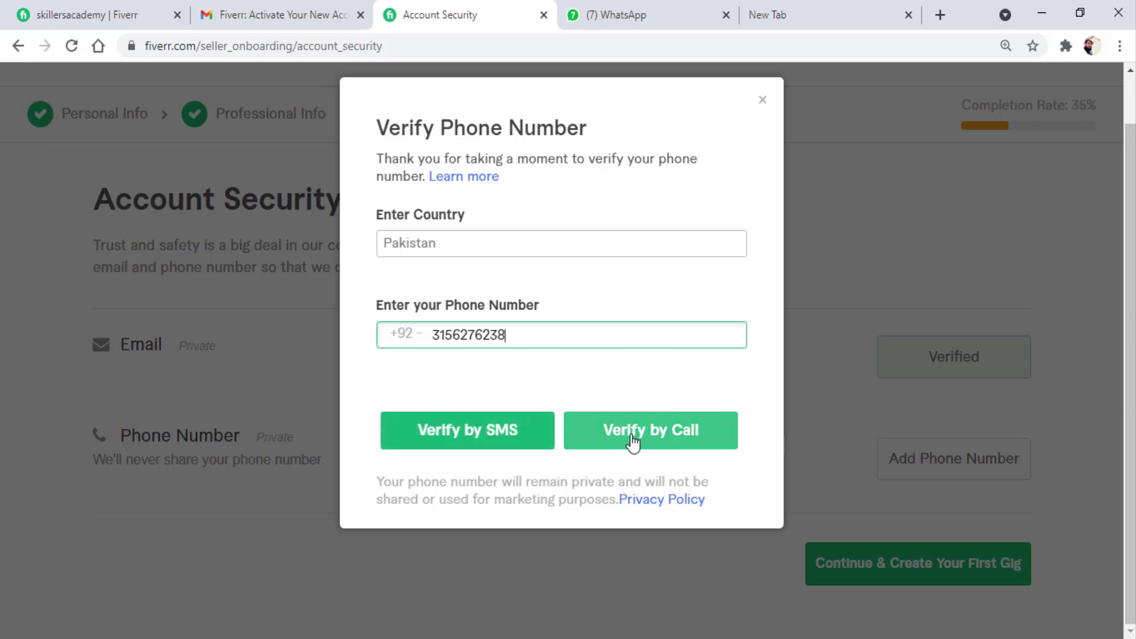
left_click(460, 436)
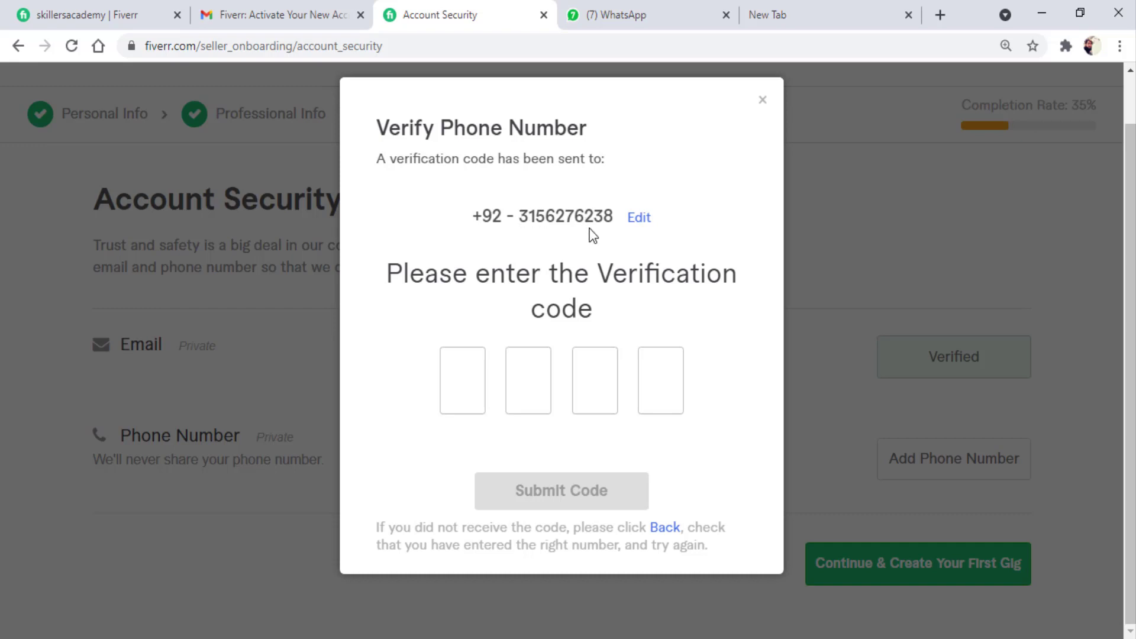
Type the received four-digit SMS code into the code boxes and submit it.
left_click(464, 379)
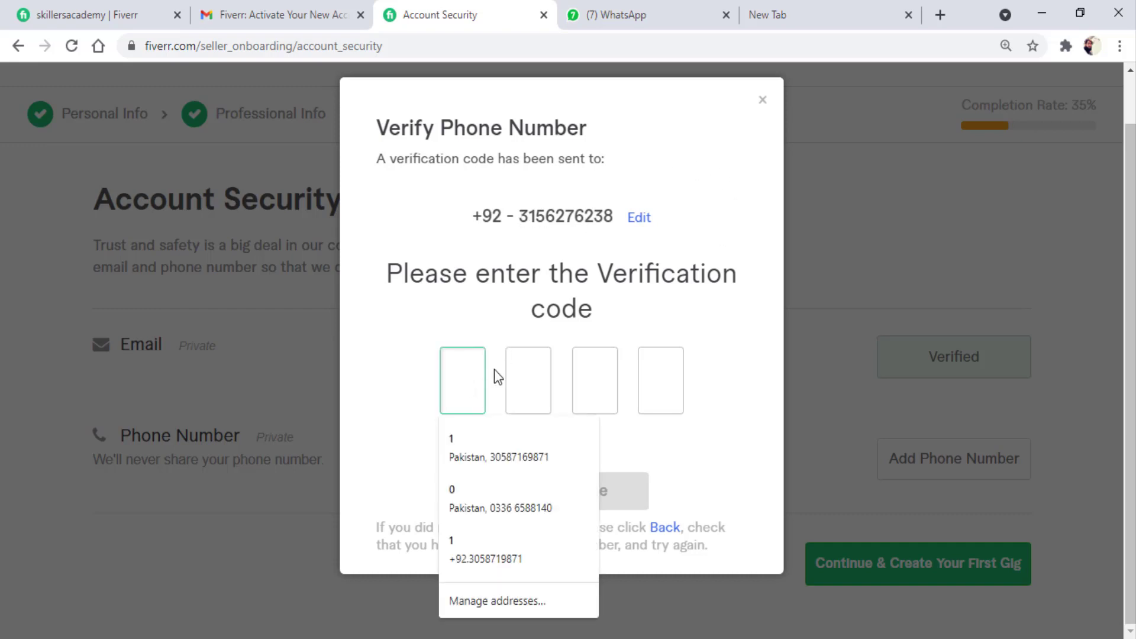
left_click(417, 393)
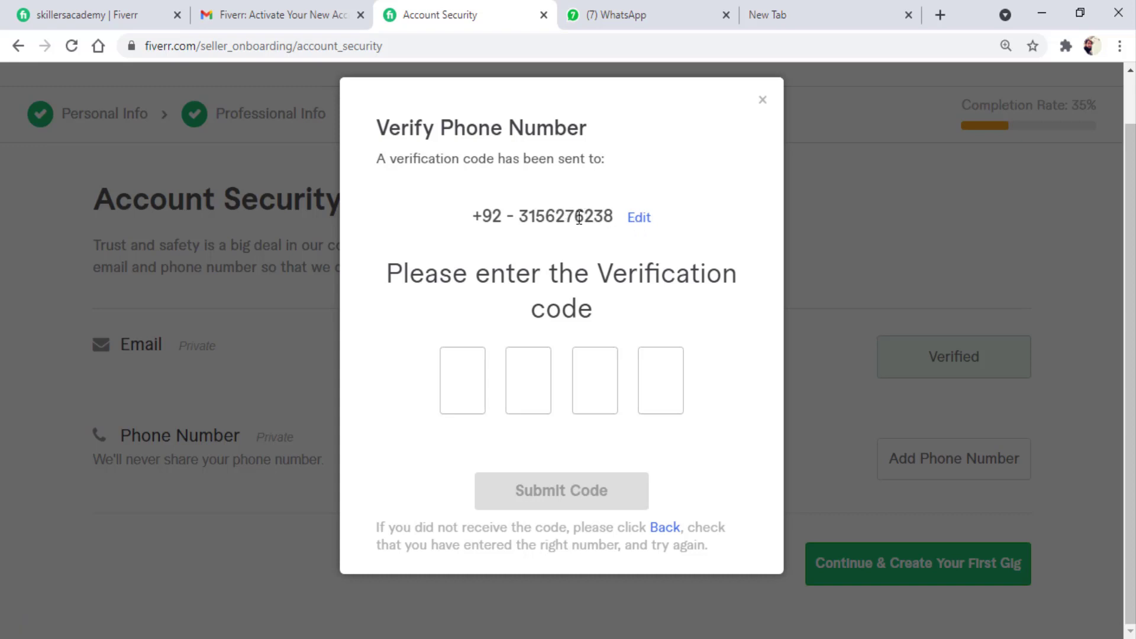
left_click(461, 374)
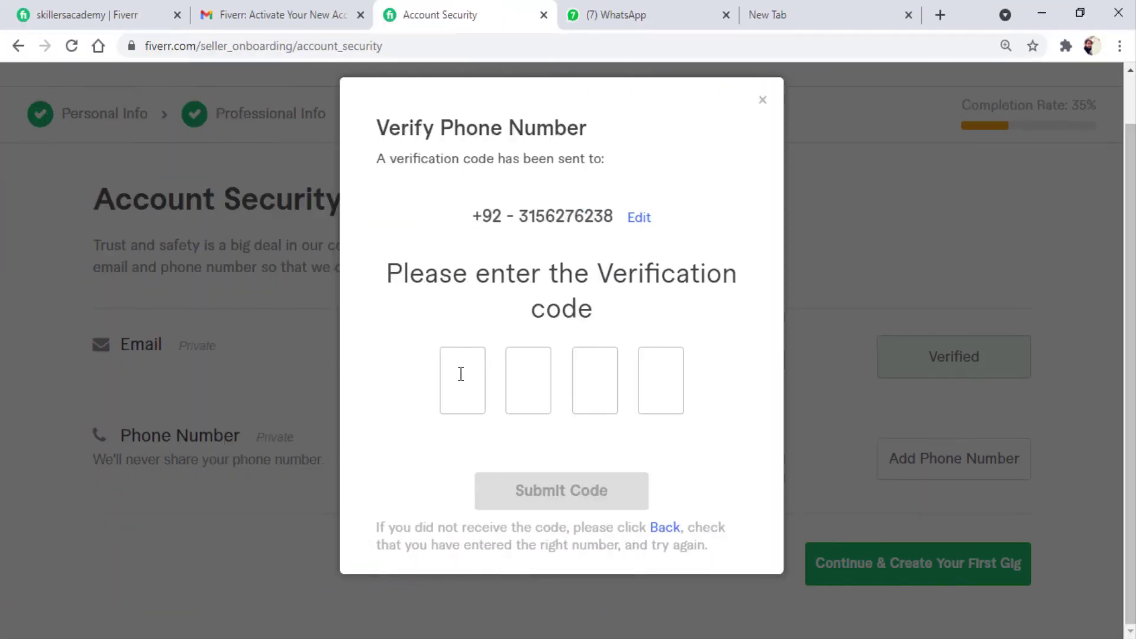
left_click(461, 374)
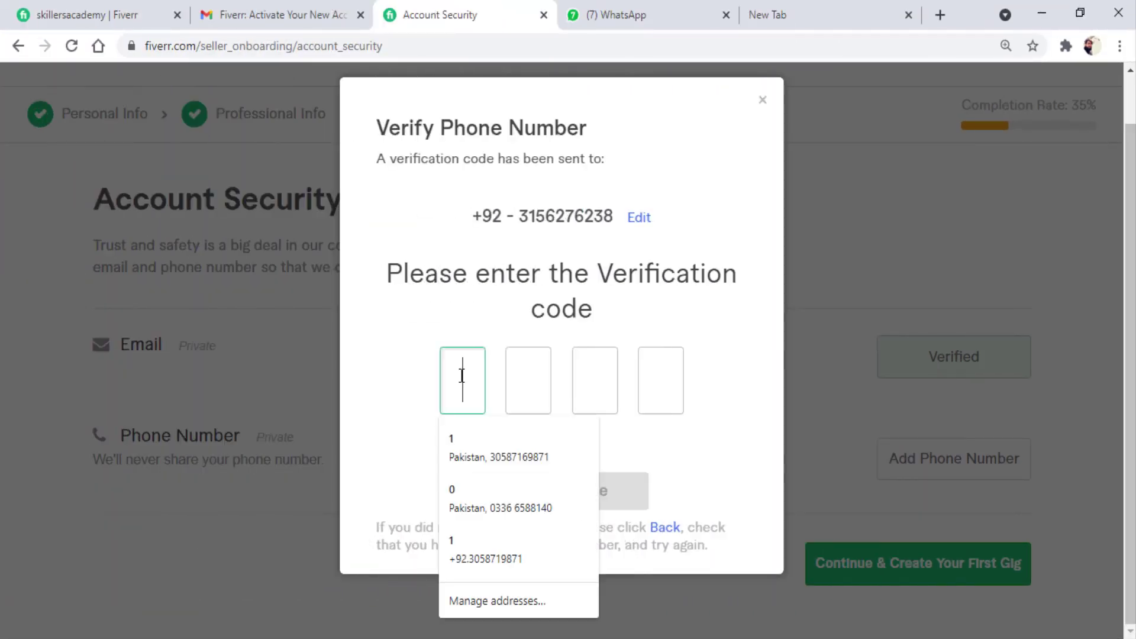
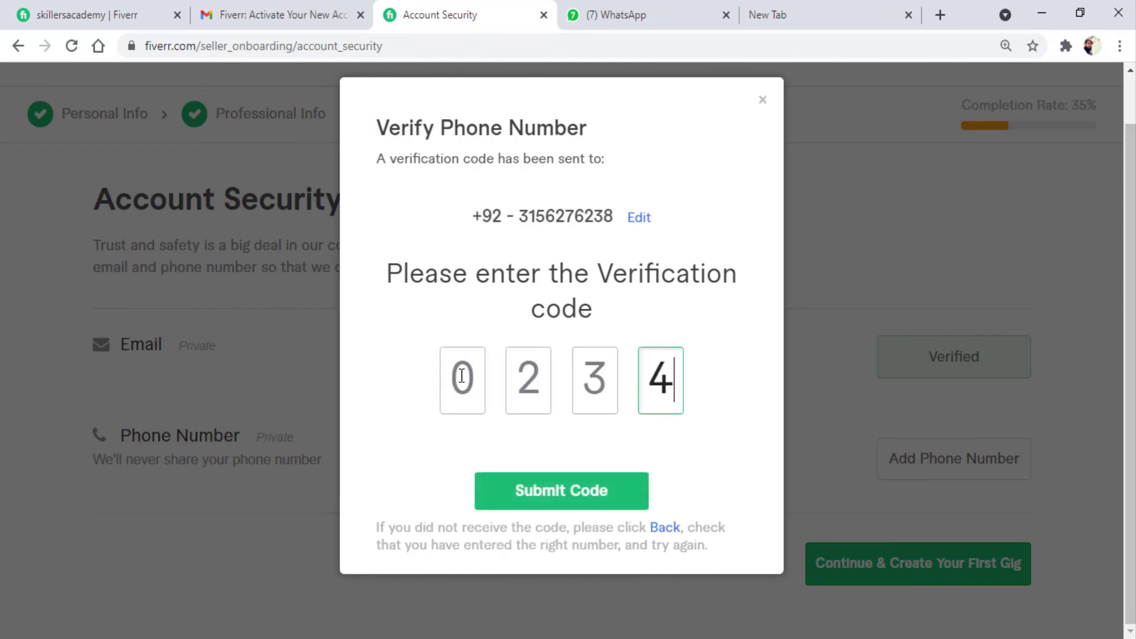
left_click(549, 500)
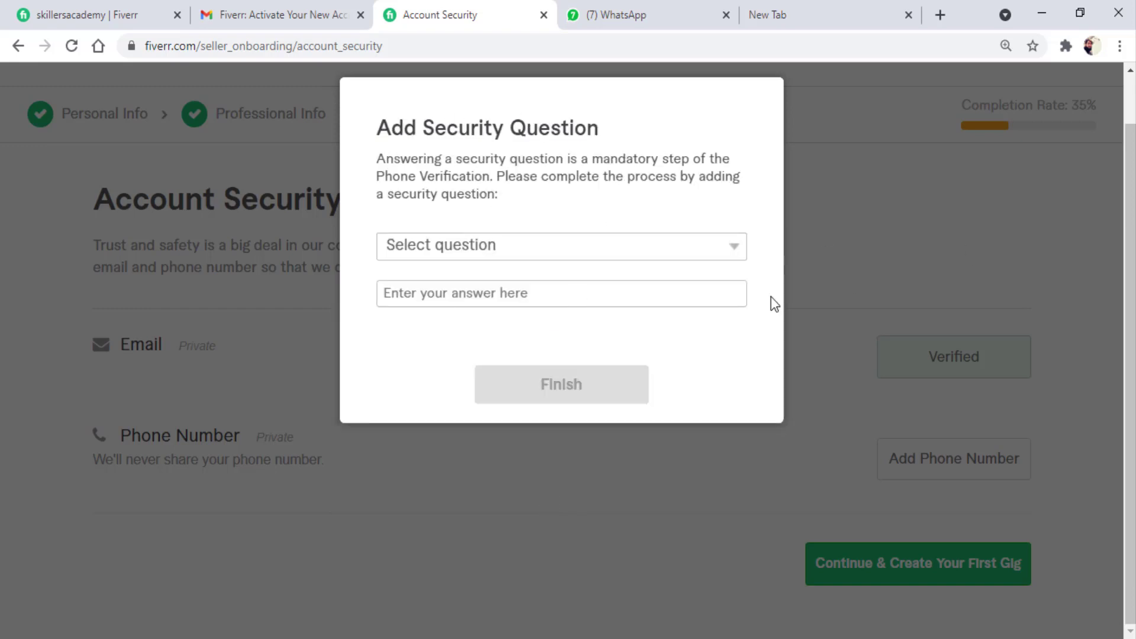
Choose the elementary school security question, enter the secret answer, and finish.
left_click(475, 253)
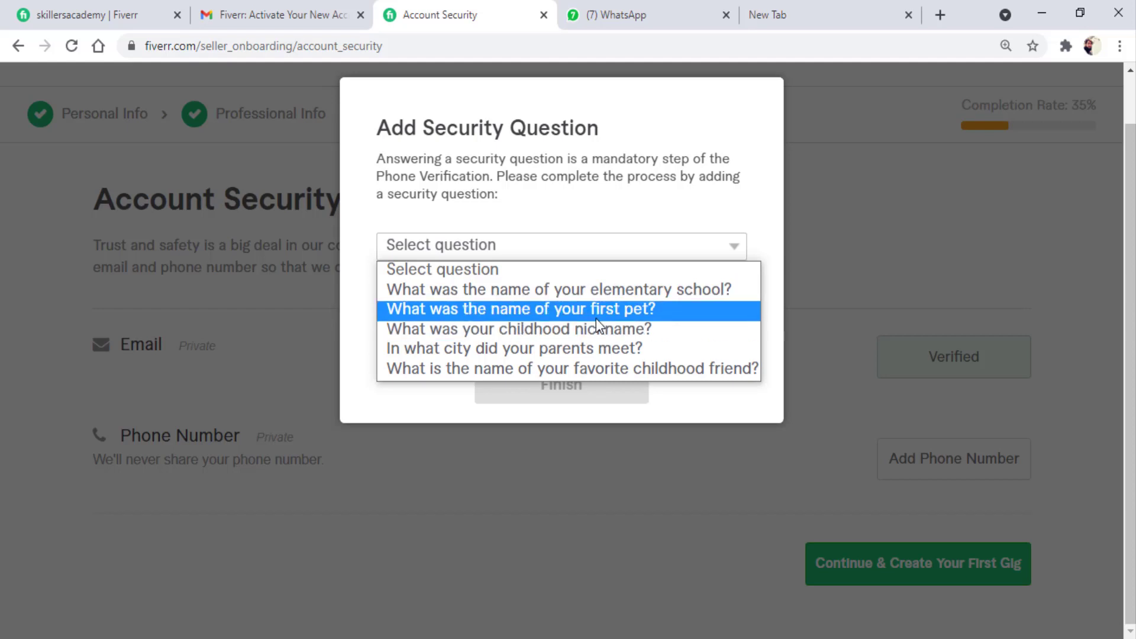
left_click(605, 291)
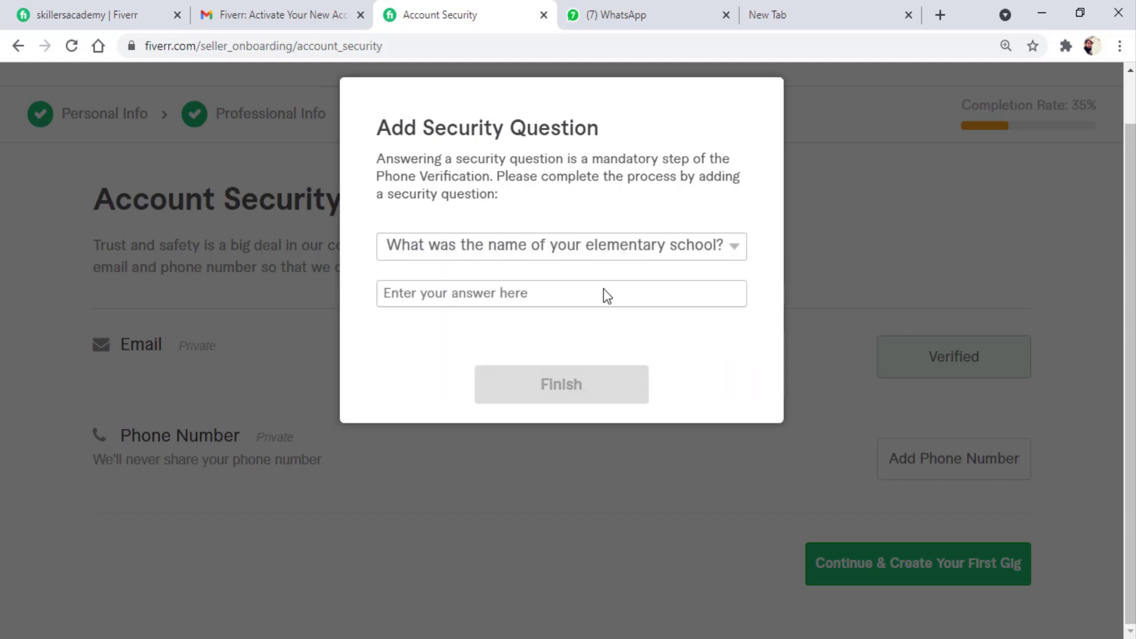
left_click(511, 292)
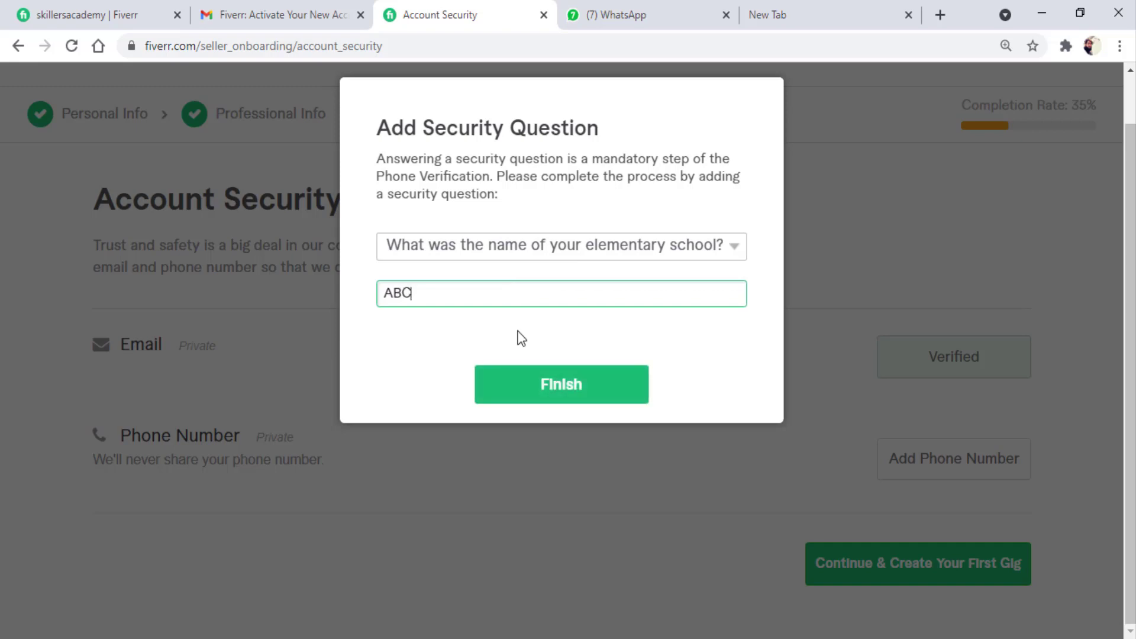
left_click(584, 392)
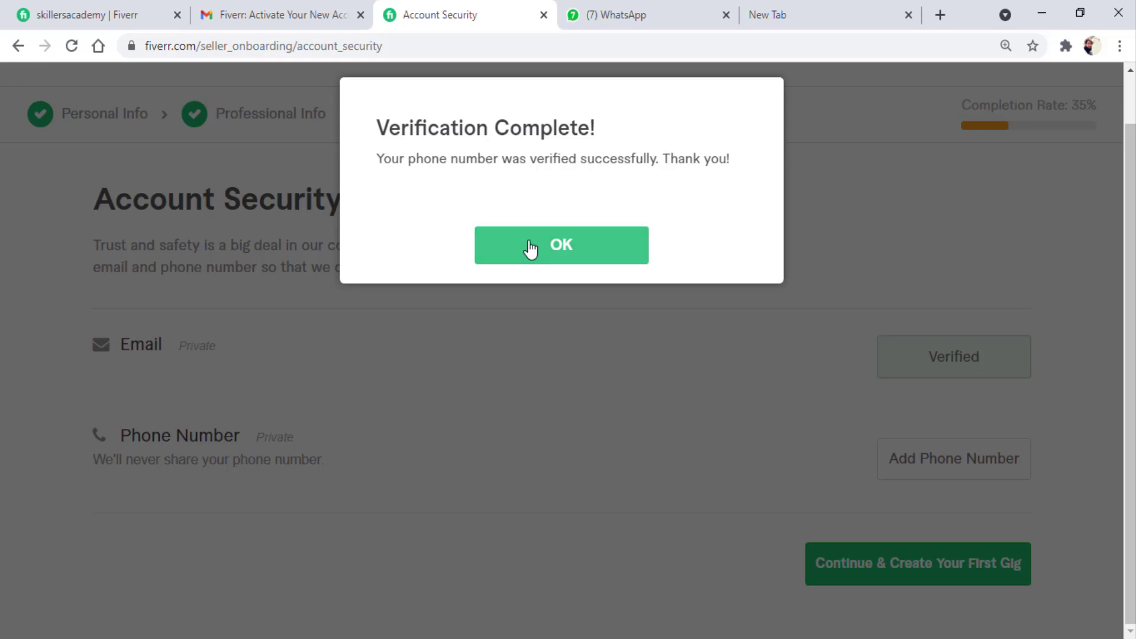
Close the Verification Complete confirmation with OK.
left_click(530, 249)
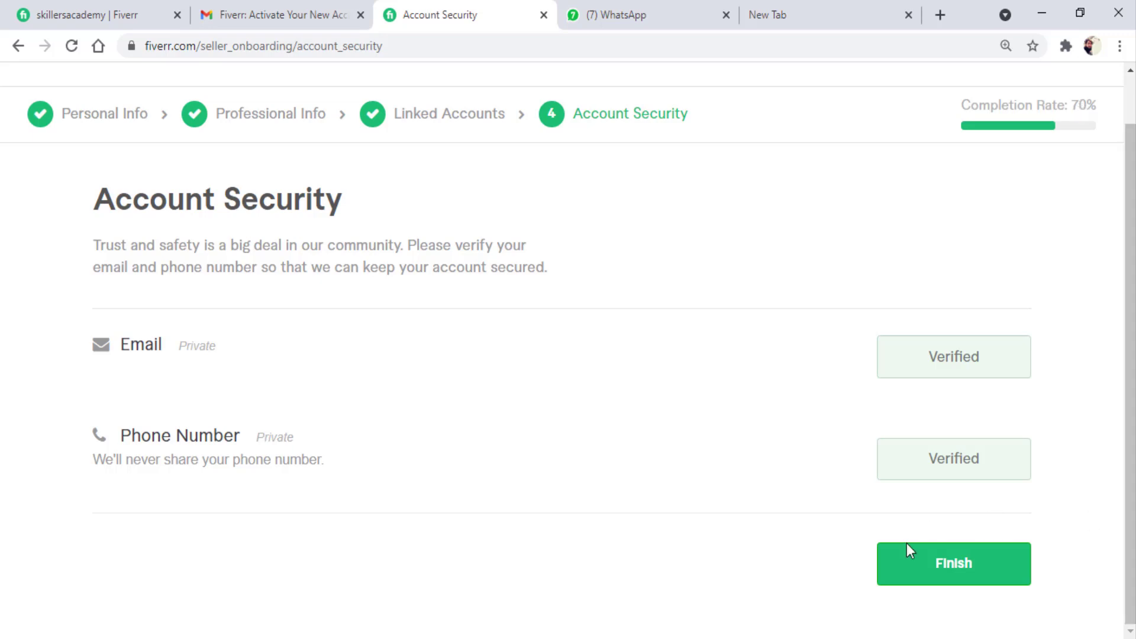
Finish Account Security and confirm the All Done message to reach the new gig editor.
left_click(997, 560)
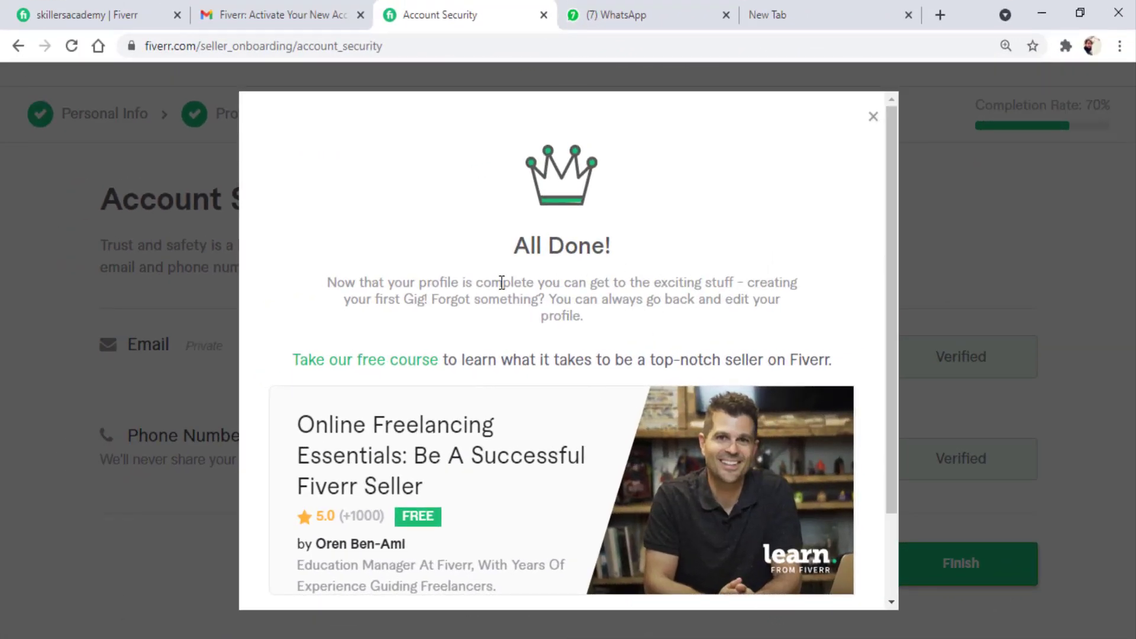
scroll(501, 356, "down", 2)
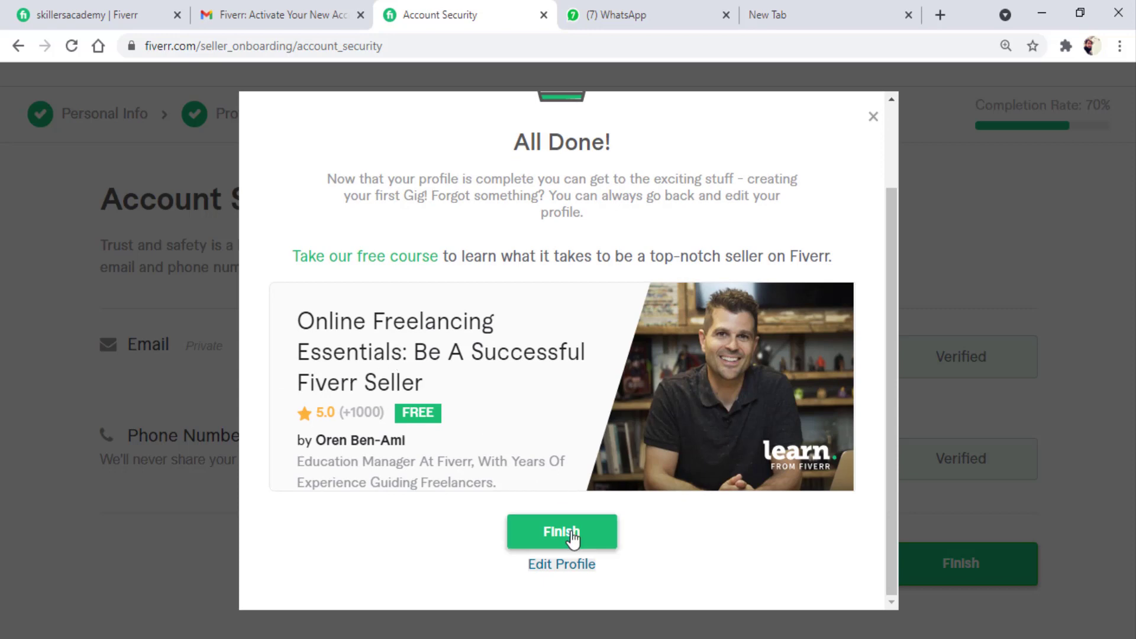
left_click(571, 536)
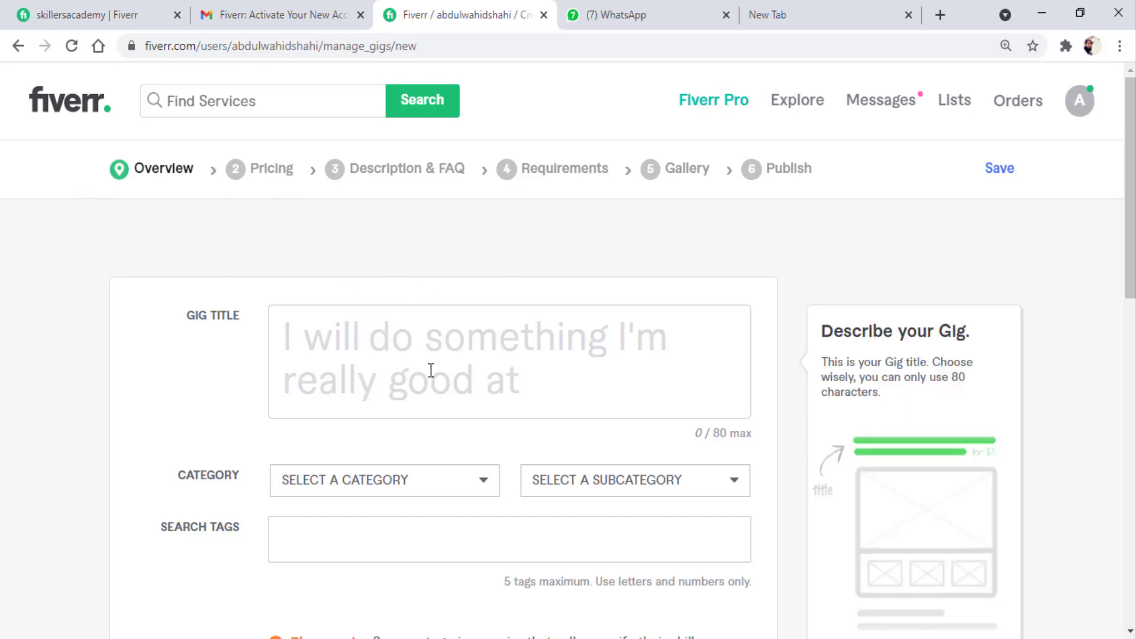
scroll(432, 371, "down", 7)
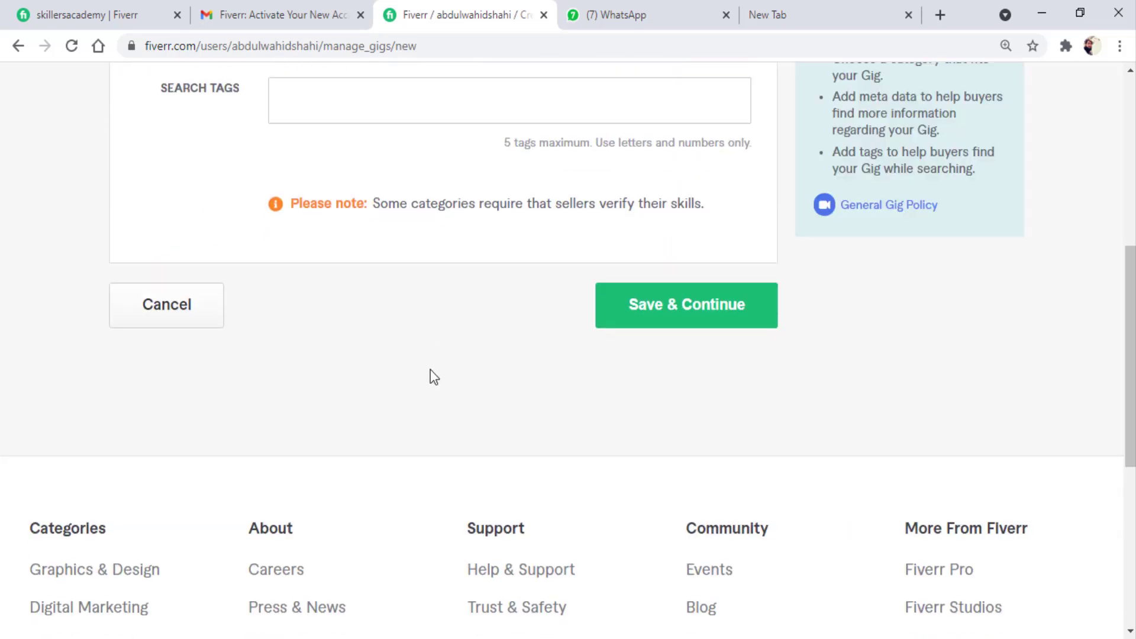
scroll(423, 391, "up", 7)
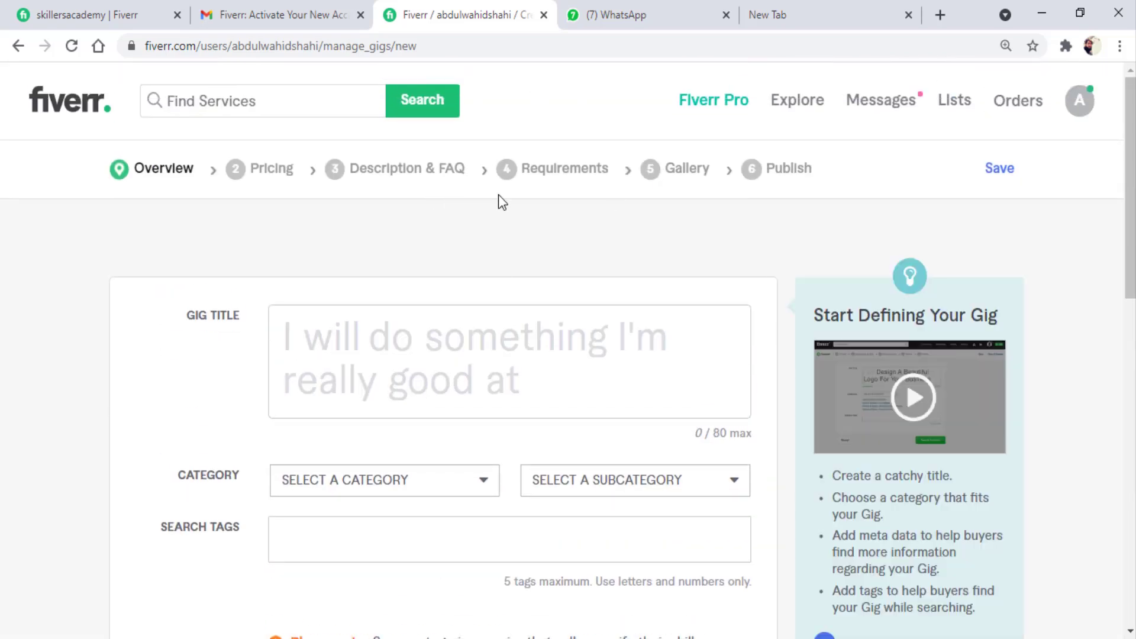